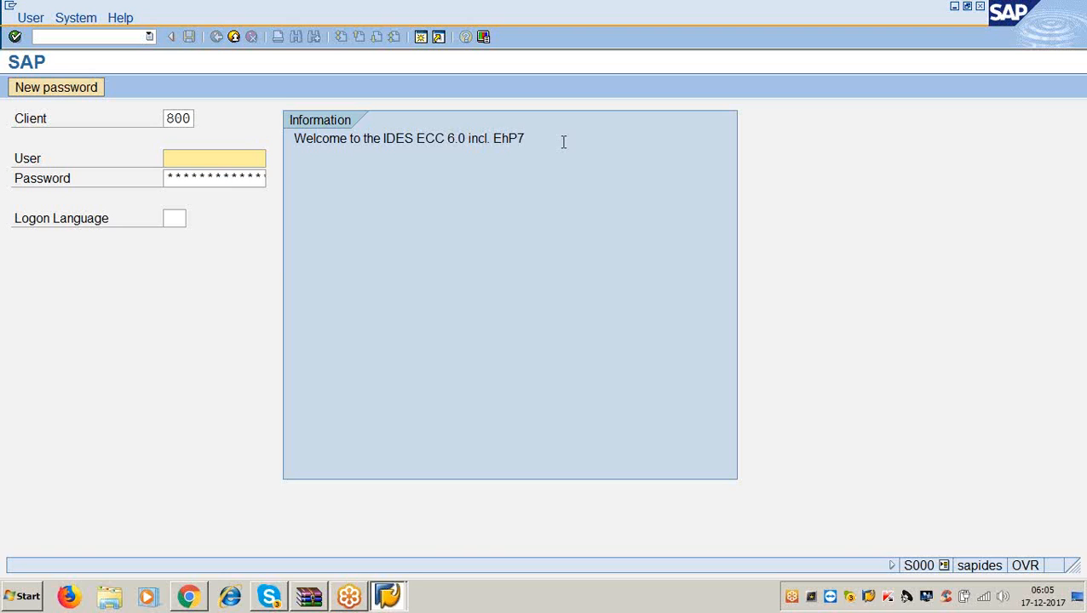
# Step: Log on to client 800 with the user name and the account password
pyautogui.write('lakshman')
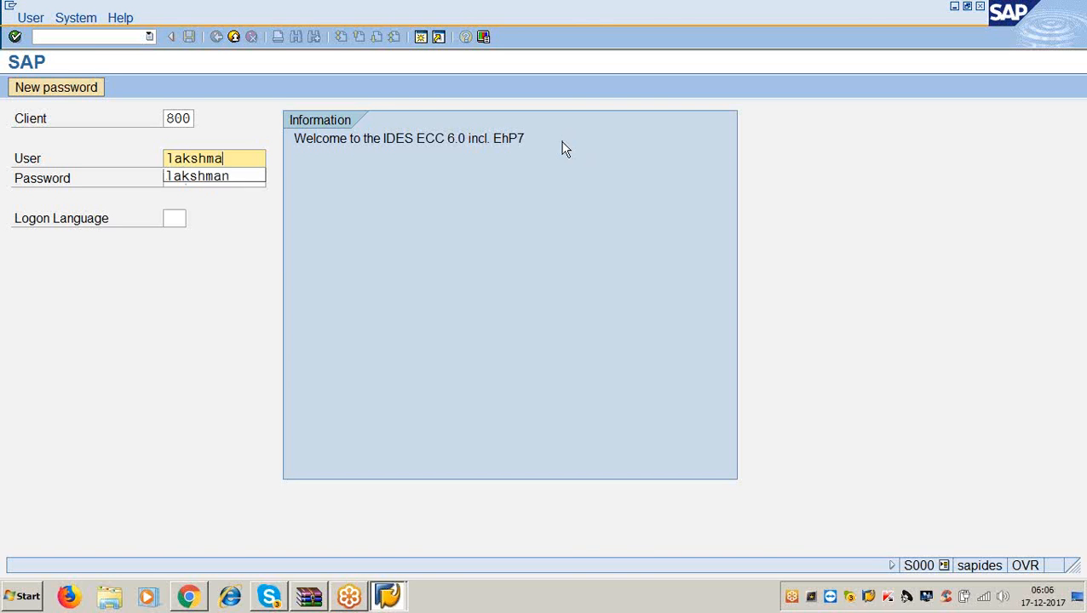
pyautogui.press('Tab')
pyautogui.write('**********')
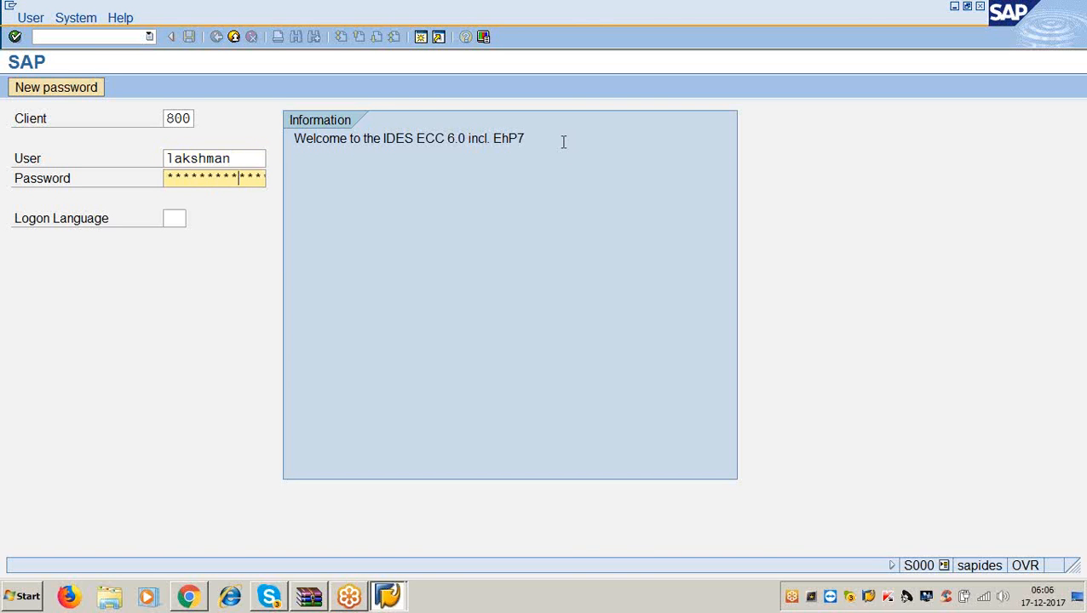
pyautogui.press('Return')
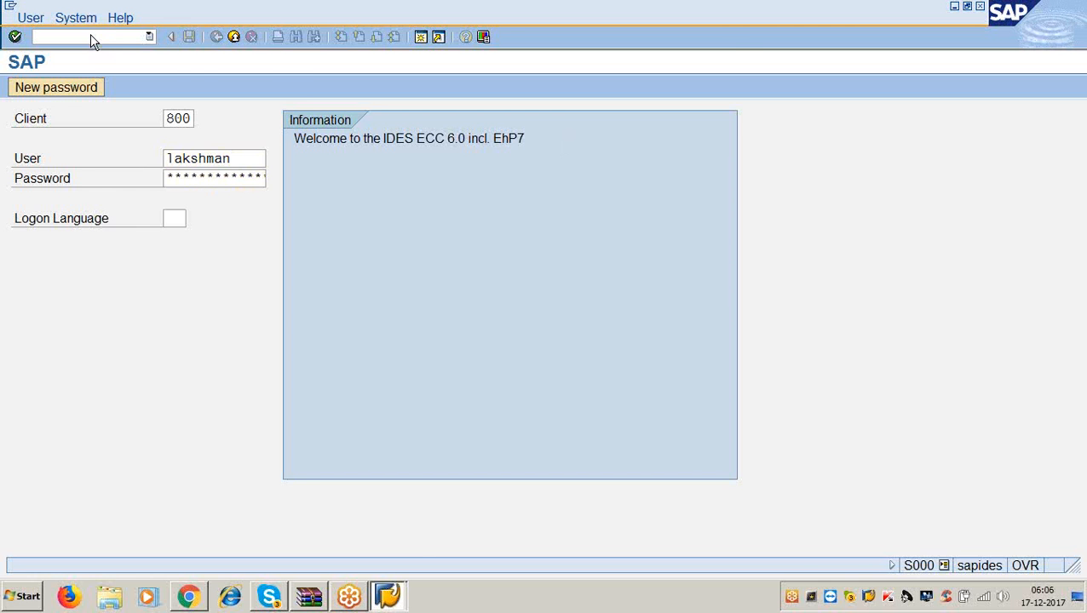
# Step: Start customer invoice entry F-22 and fill the header with document date 17.12.2017, company code 3366, period 12 and currency USD
pyautogui.write('/nf-22')
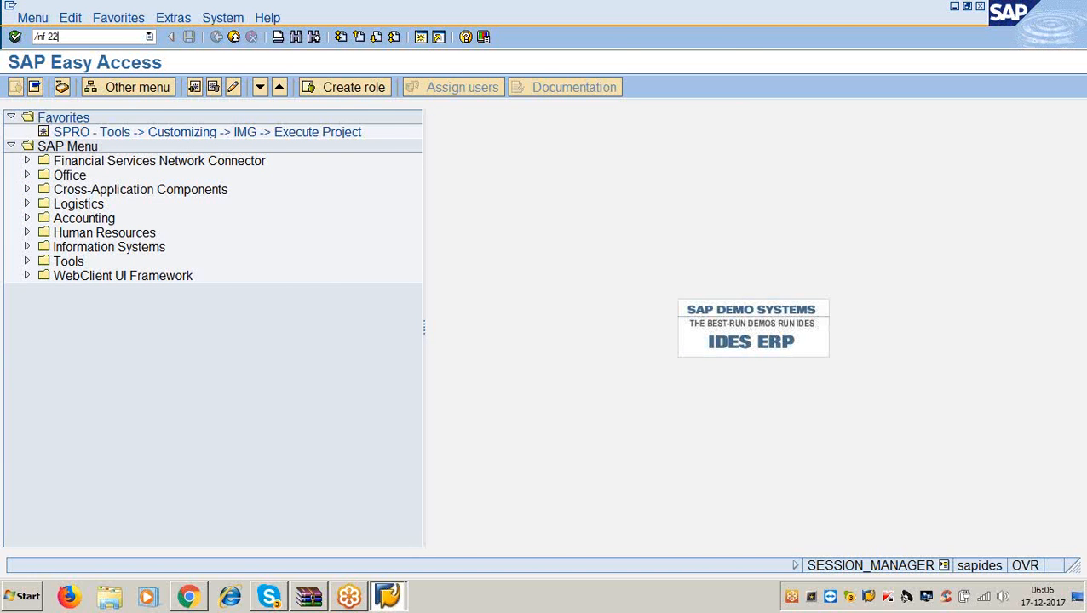
pyautogui.press('Return')
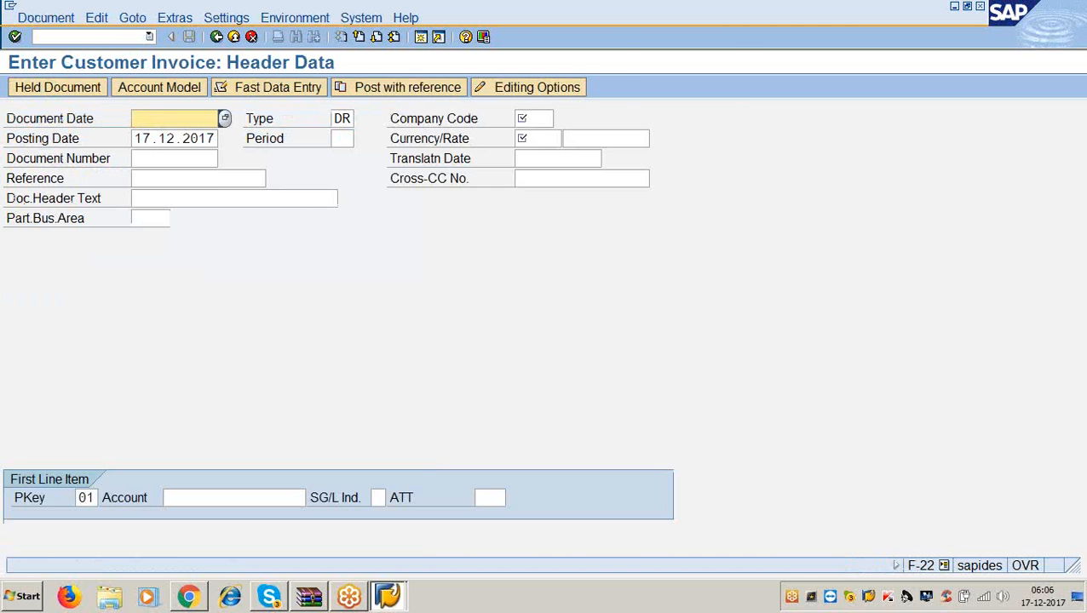
pyautogui.write('17.12.2017')
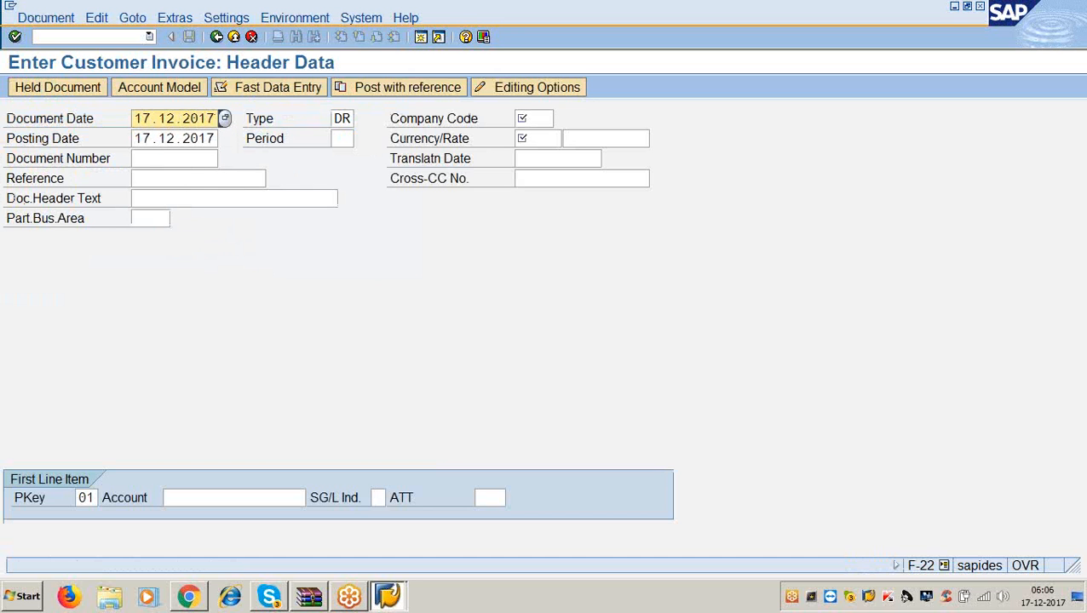
pyautogui.press('Tab')
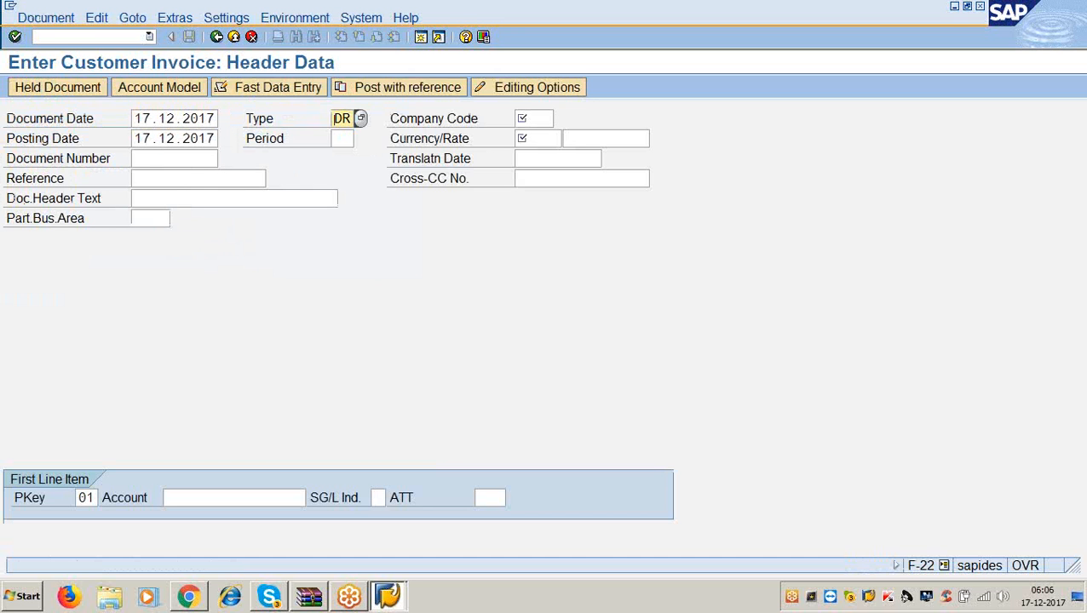
pyautogui.press('Tab')
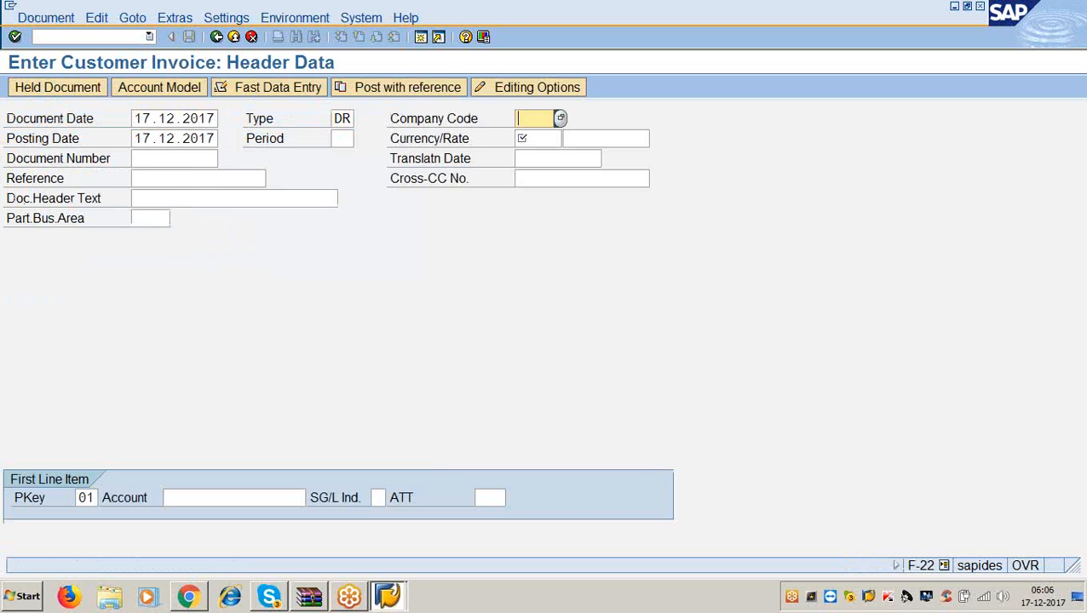
pyautogui.write('3366')
pyautogui.press('Tab')
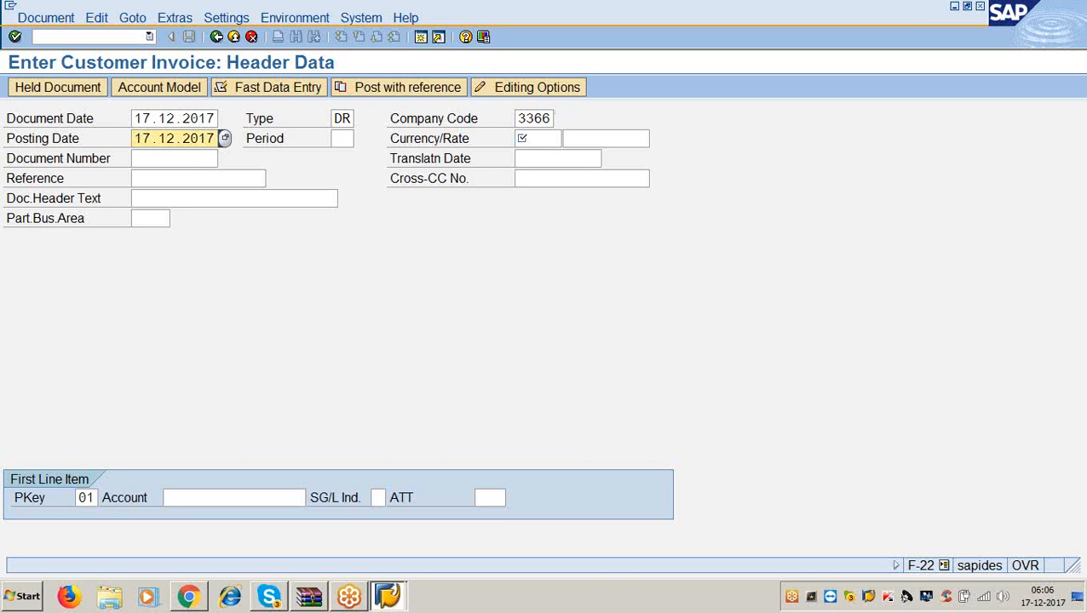
pyautogui.press('Tab')
pyautogui.write('12')
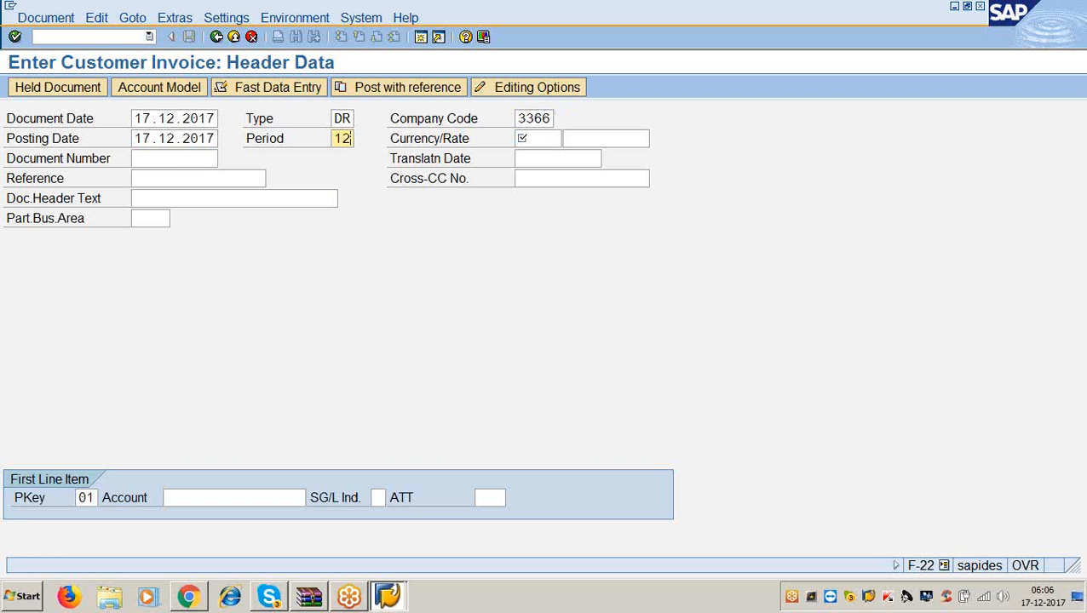
pyautogui.press('Tab')
pyautogui.write('usd')
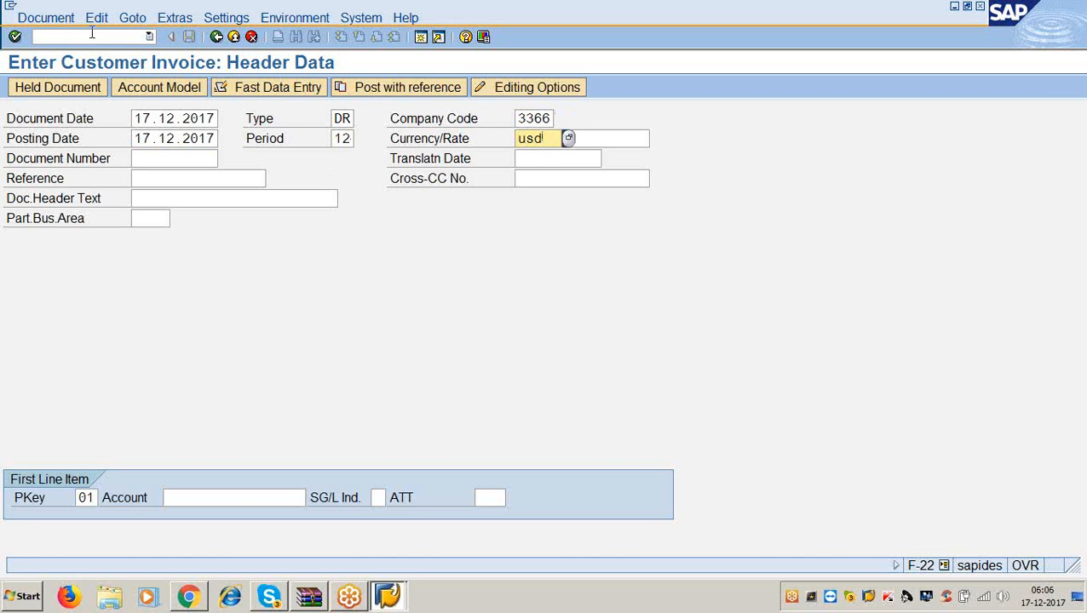
# Step: Enter the customer's account number for the first line item with posting key 01 and proceed to the customer item
pyautogui.press('Tab')
pyautogui.press('Tab')
pyautogui.press('Tab')
pyautogui.press('Tab')
pyautogui.press('Tab')
pyautogui.press('Tab')
pyautogui.press('Tab')
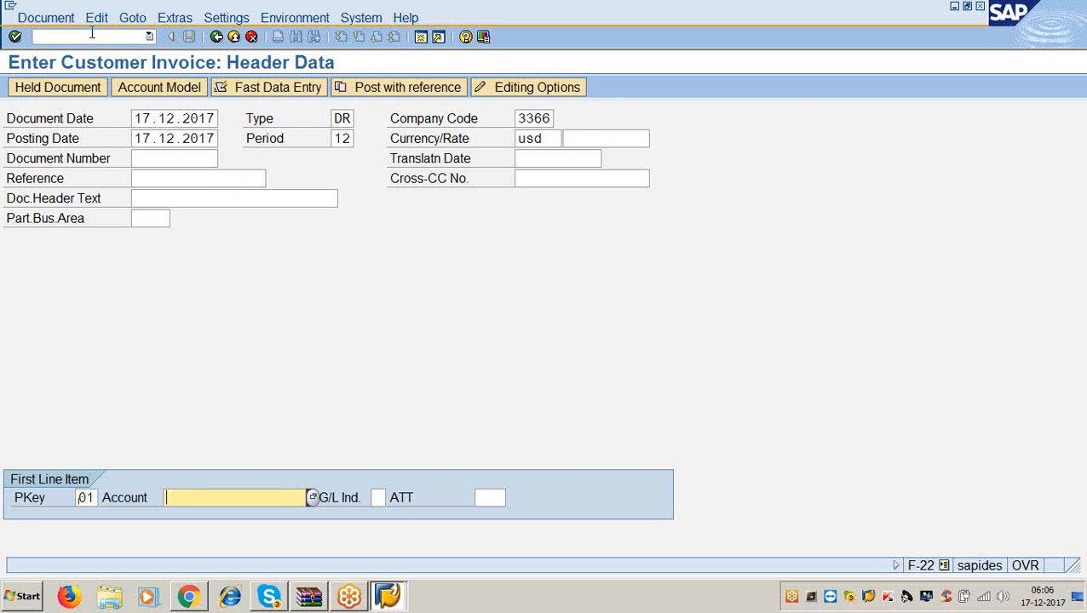
pyautogui.write('100301')
pyautogui.press('Return')
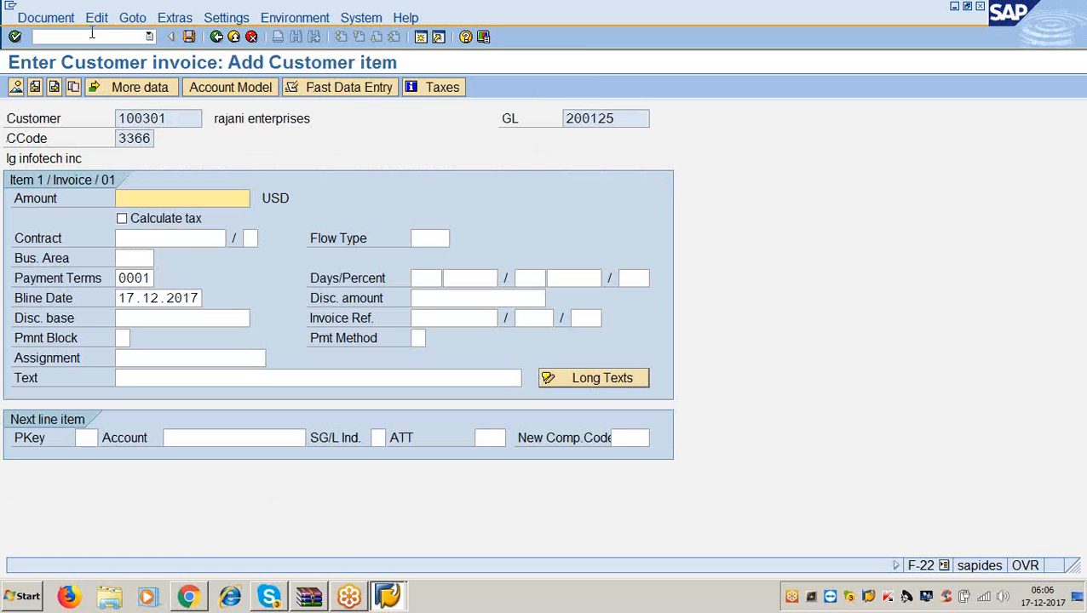
# Step: Set the customer item's amount to 25000 USD and its business area to 3366
pyautogui.write('25000')
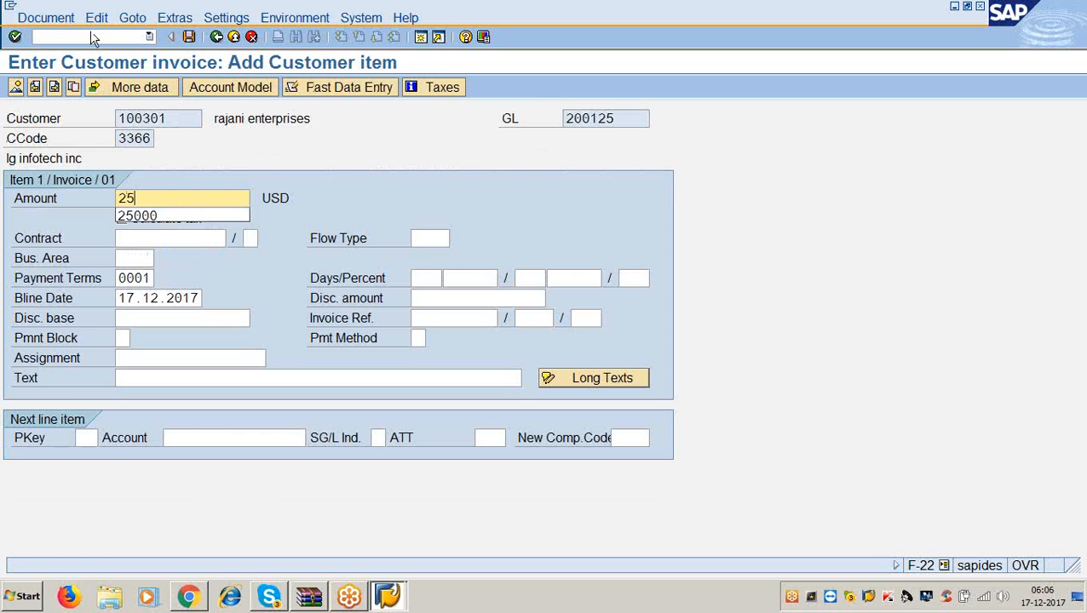
pyautogui.press('Tab')
pyautogui.press('Tab')
pyautogui.press('Tab')
pyautogui.press('Tab')
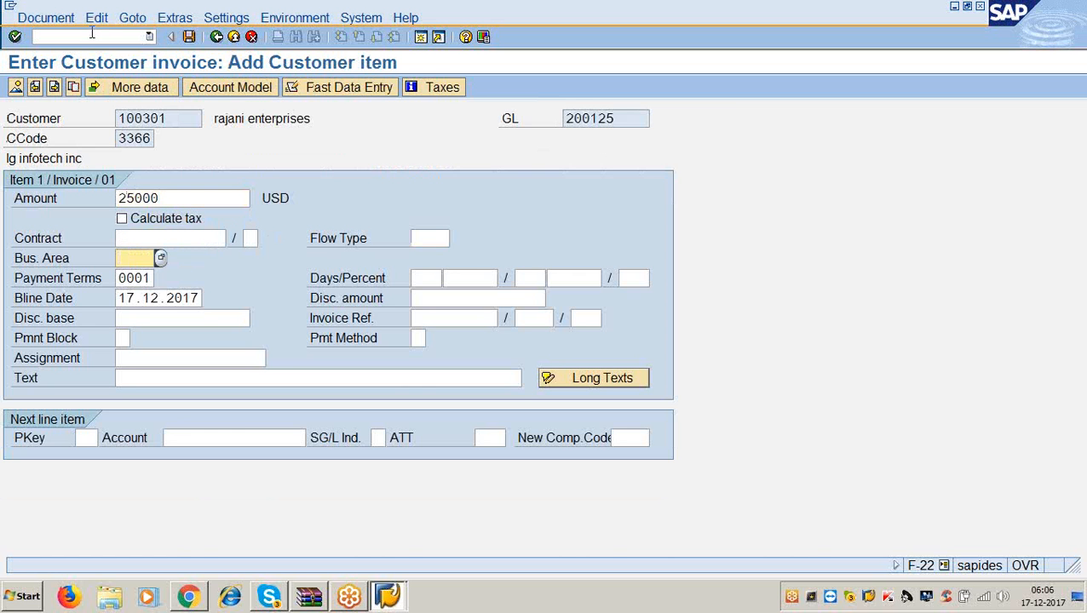
pyautogui.write('3366')
pyautogui.press('Tab')
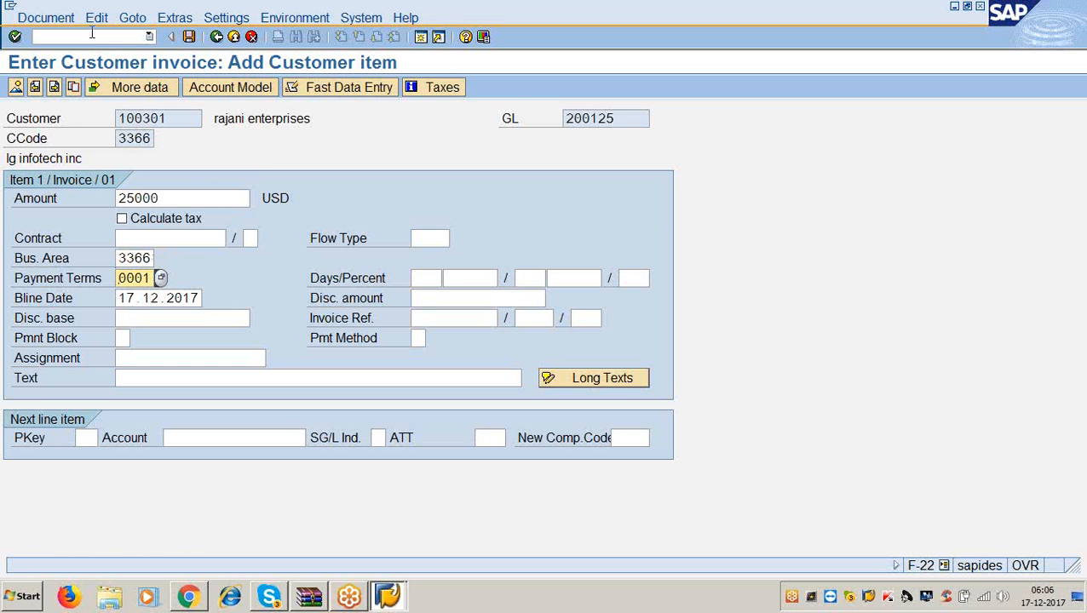
# Step: Enter "being goods sold" as the customer item's text
pyautogui.press('Tab')
pyautogui.press('Tab')
pyautogui.press('Tab')
pyautogui.press('Tab')
pyautogui.press('Tab')
pyautogui.press('Tab')
pyautogui.press('Tab')
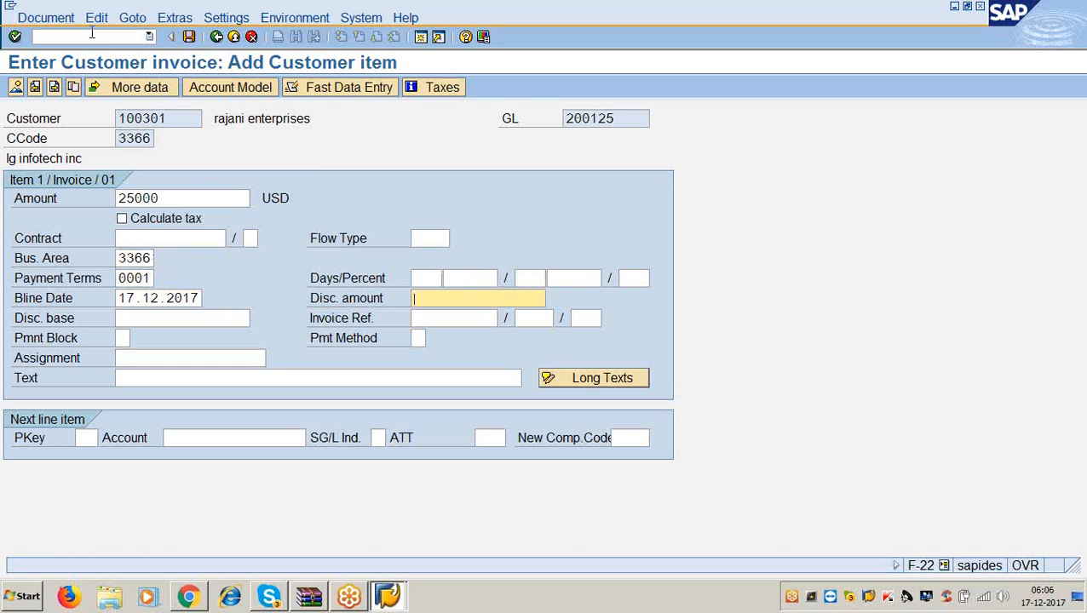
pyautogui.click(138, 378)
pyautogui.write('being goods')
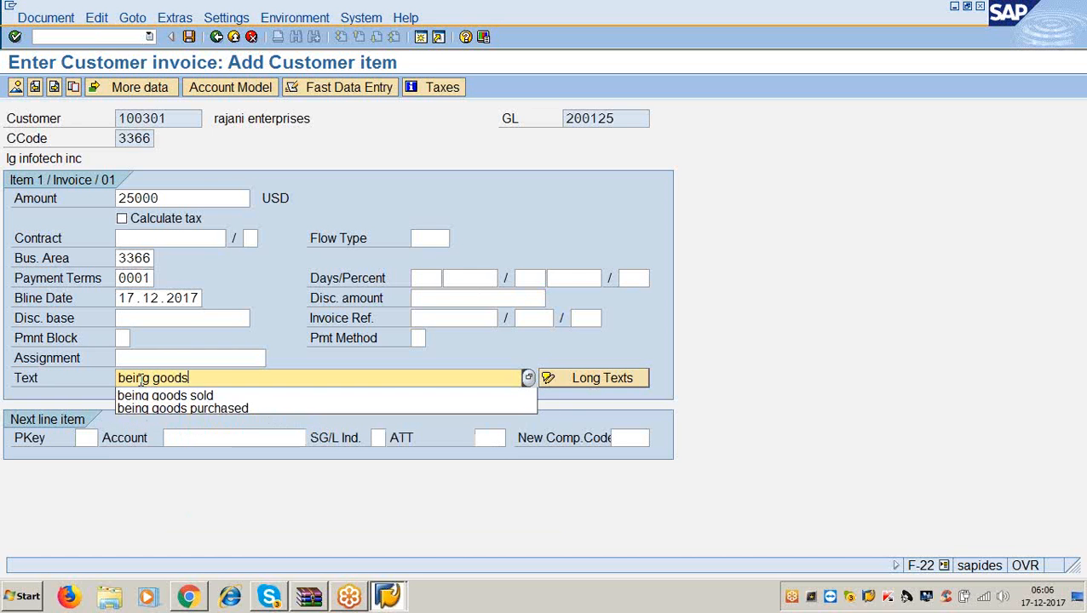
pyautogui.write(' sold')
pyautogui.press('Return')
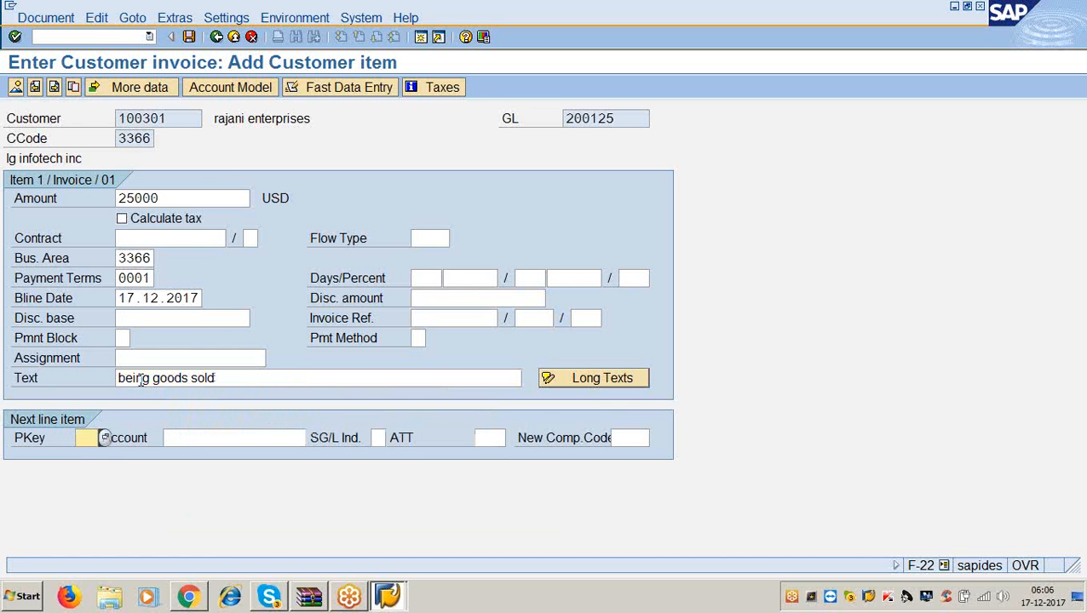
# Step: Add a next line item with posting key 50 on the sales G/L account
pyautogui.write('50')
pyautogui.press('Tab')
pyautogui.write('30000')
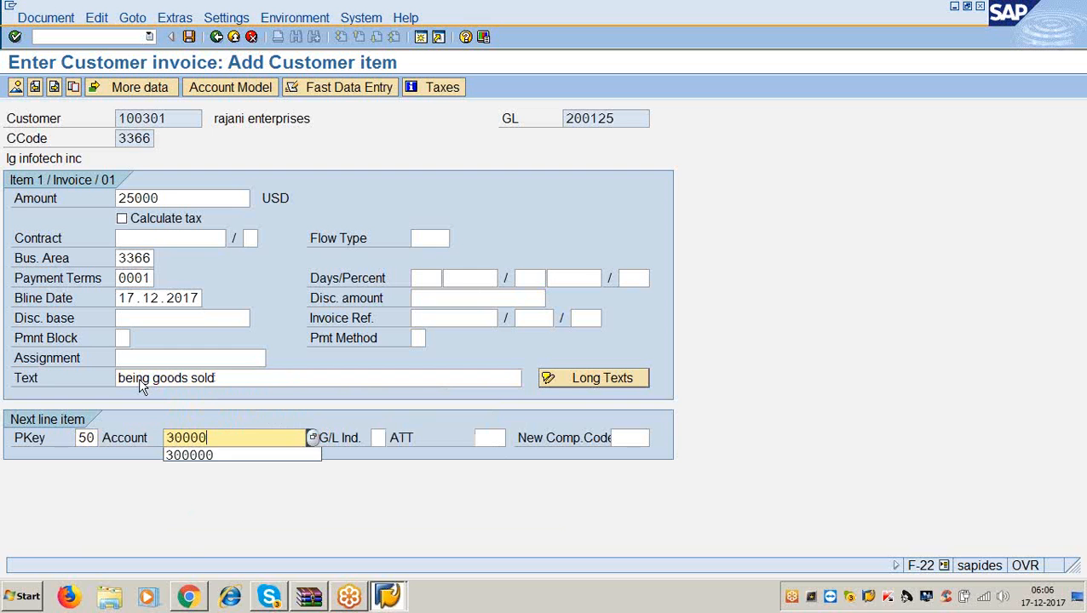
pyautogui.write('0')
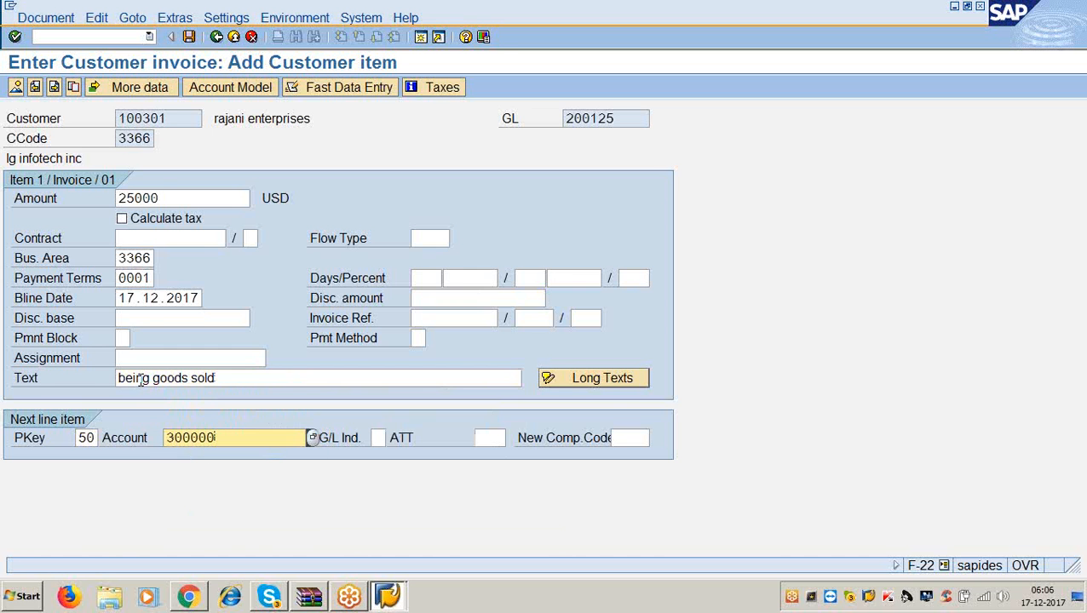
pyautogui.press('Return')
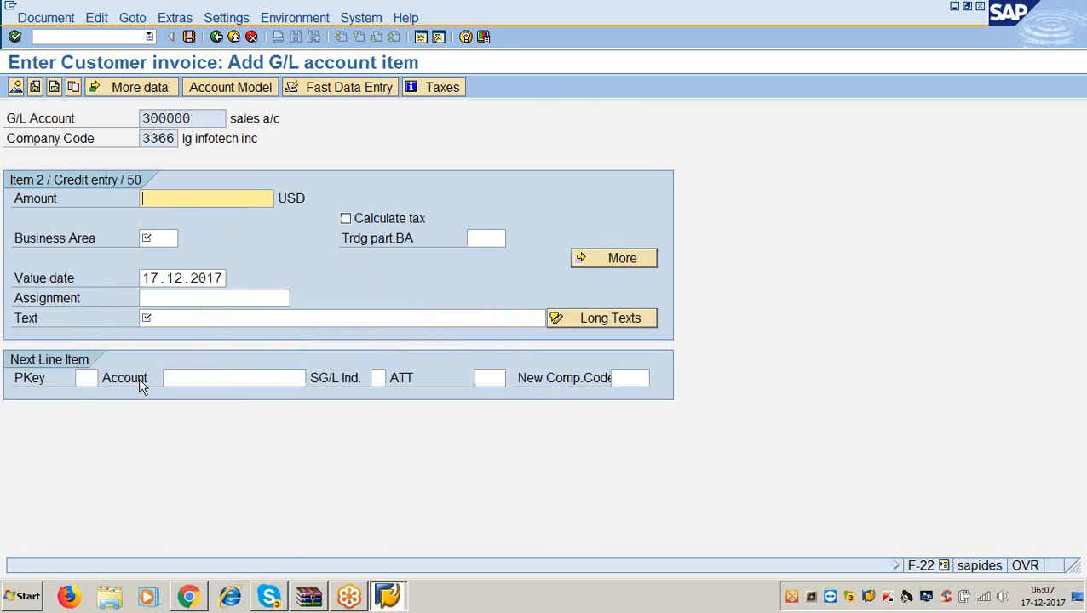
# Step: Complete the sales credit item with amount *, business area 3366 and text +, and post the invoice
pyautogui.write('*')
pyautogui.press('Tab')
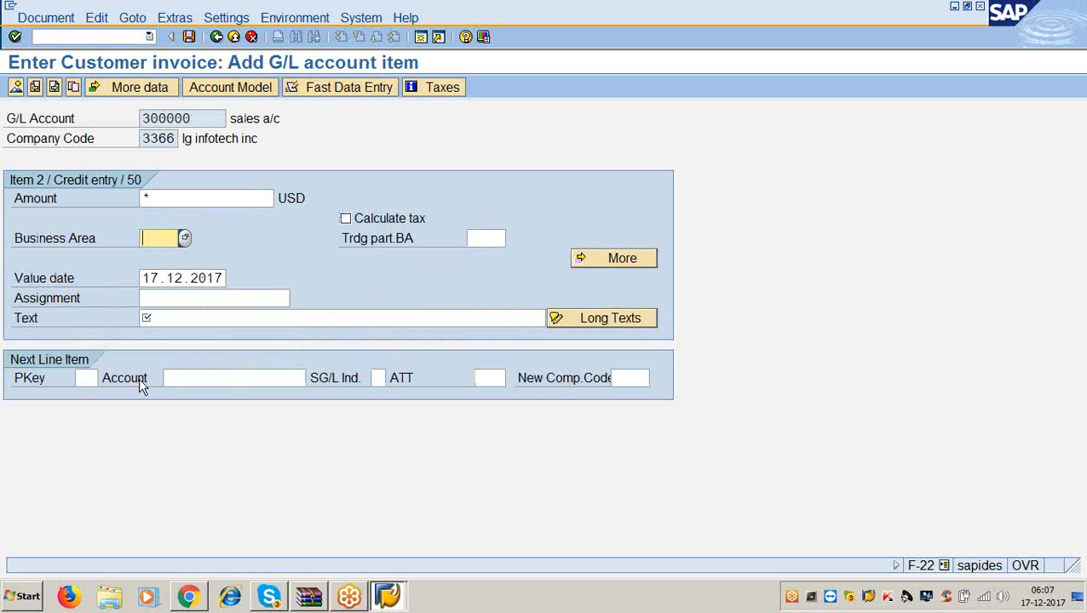
pyautogui.write('3366')
pyautogui.press('Tab')
pyautogui.press('Tab')
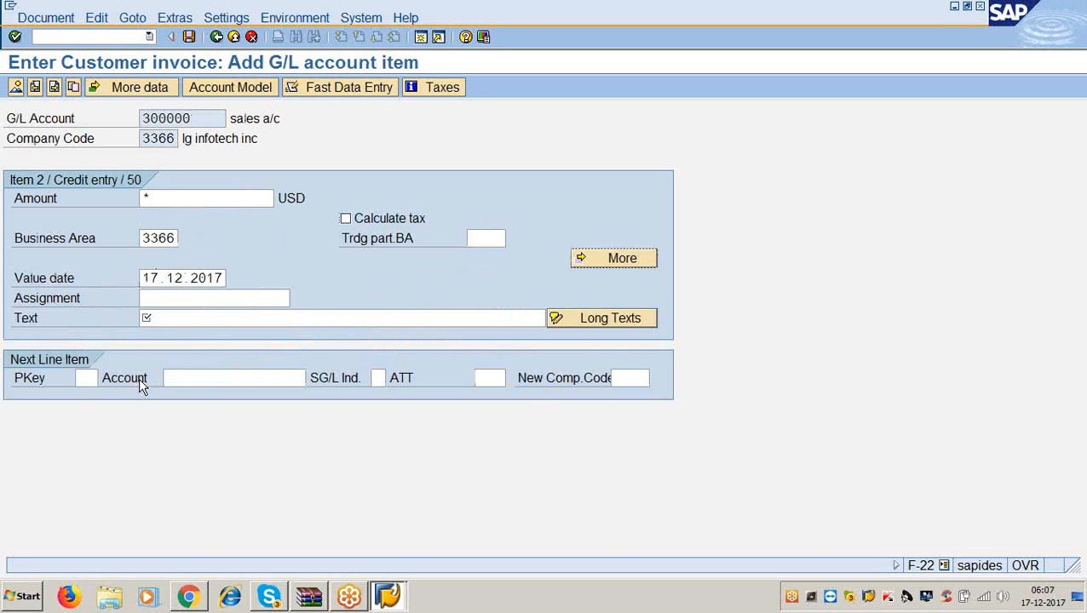
pyautogui.press('Tab')
pyautogui.press('Tab')
pyautogui.write('+')
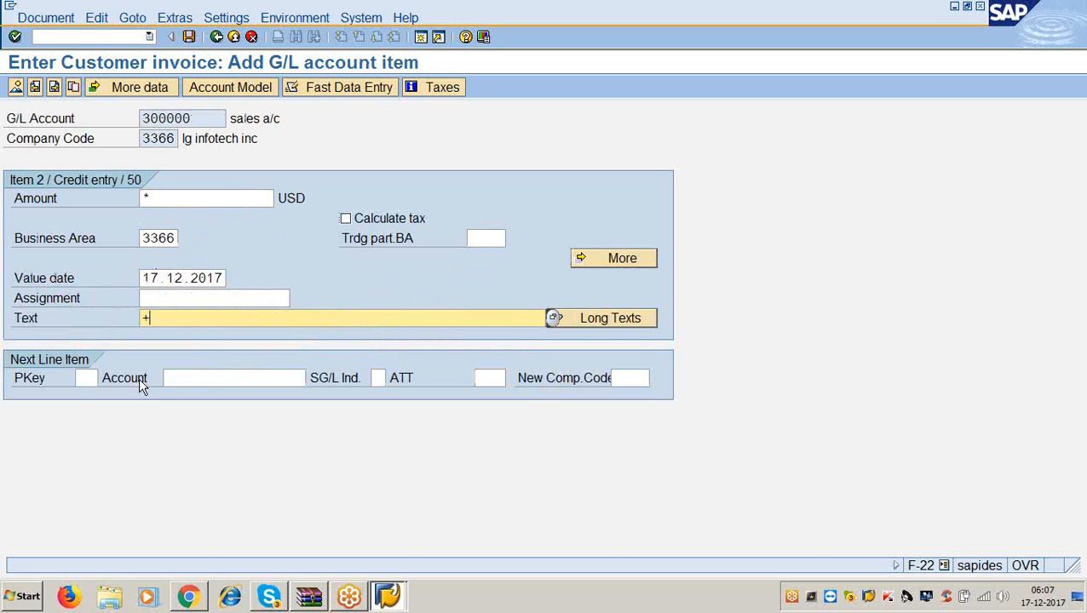
pyautogui.press('Return')
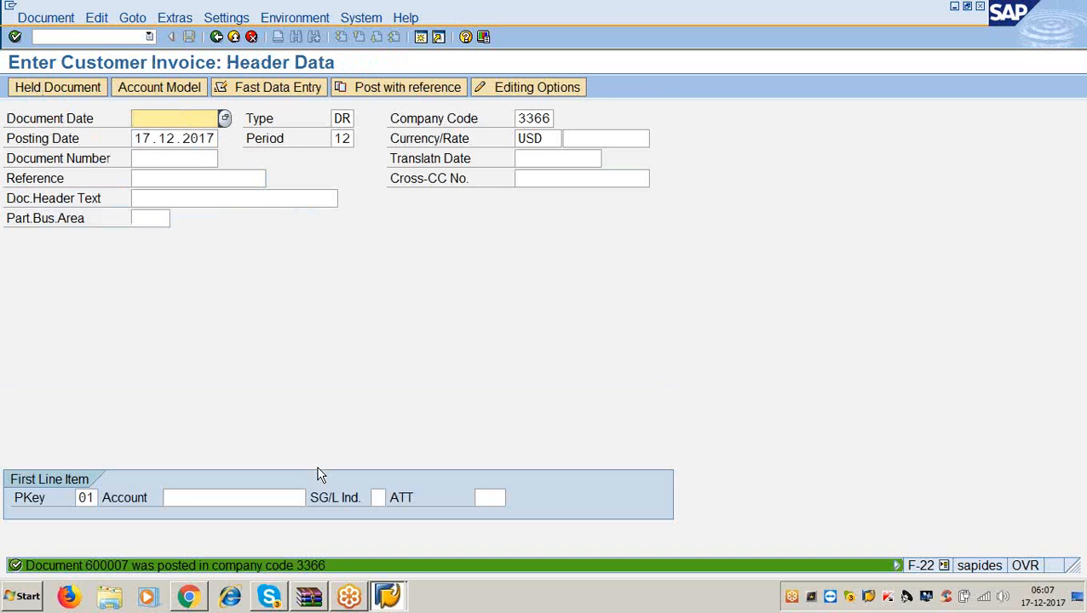
pyautogui.click(54, 37)
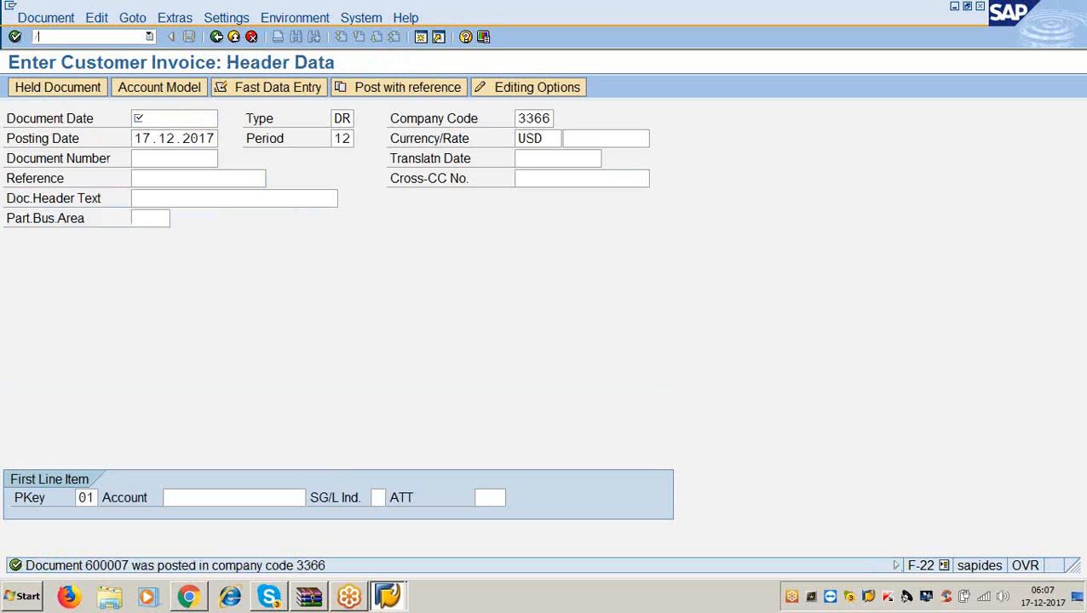
pyautogui.write('/nf110')
pyautogui.press('Return')
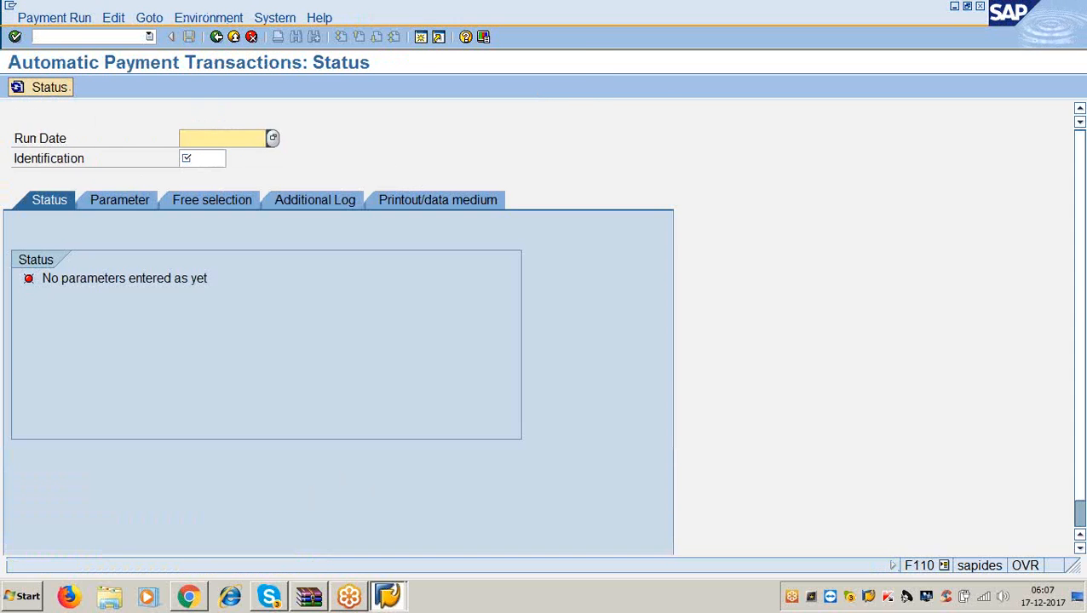
pyautogui.write('17')
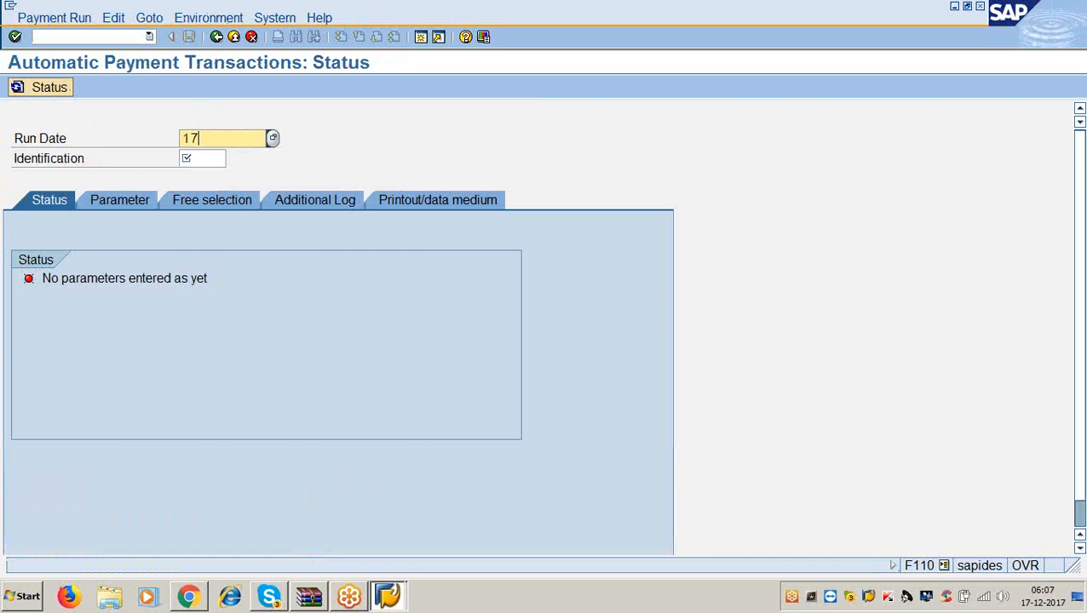
pyautogui.write('.12.2017')
pyautogui.click(189, 159)
pyautogui.write('3366')
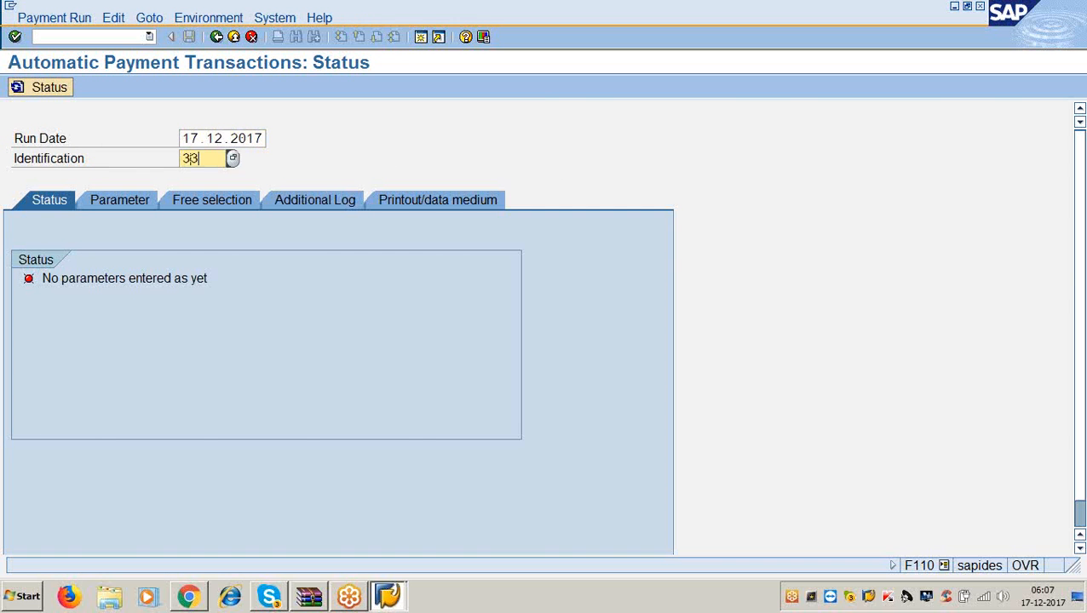
pyautogui.click(106, 200)
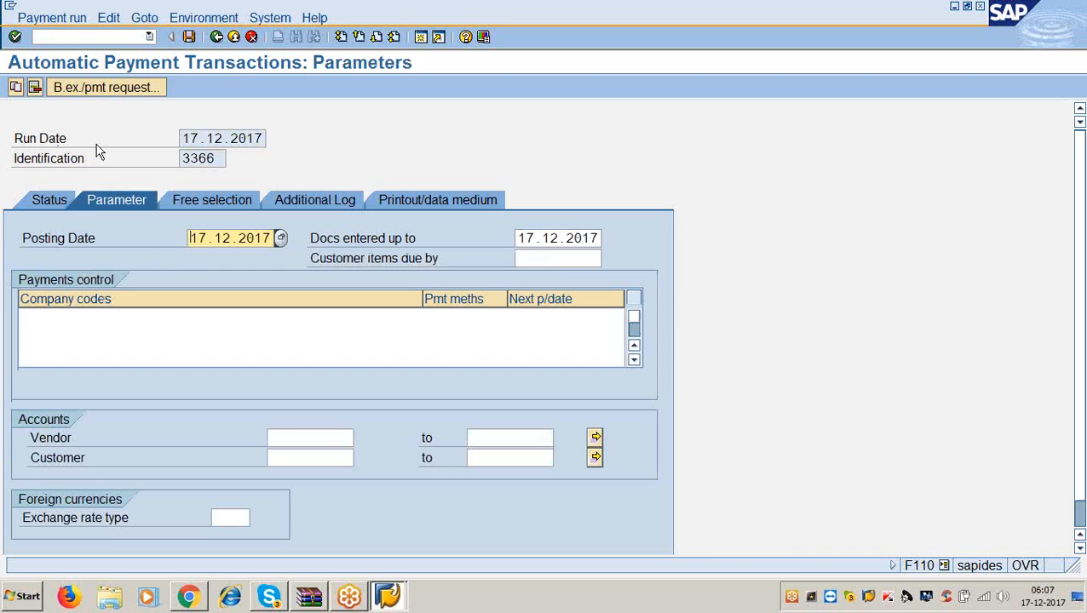
# Step: Start the dunning transaction F150 and open the parameters of a run on 17.12.2017 with identification 3366
pyautogui.click(73, 38)
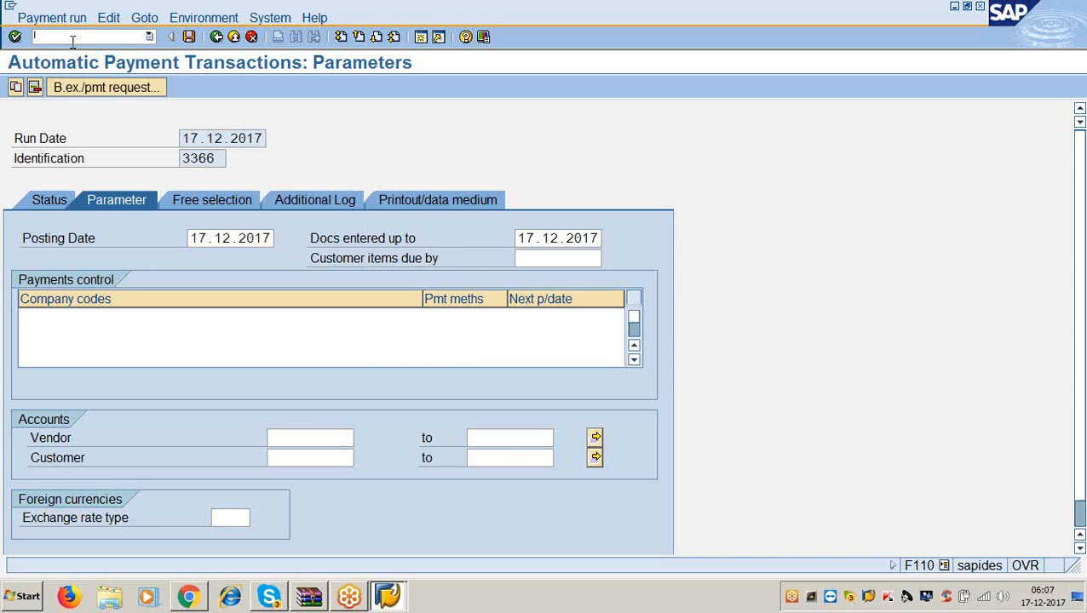
pyautogui.write('/nf150')
pyautogui.press('Return')
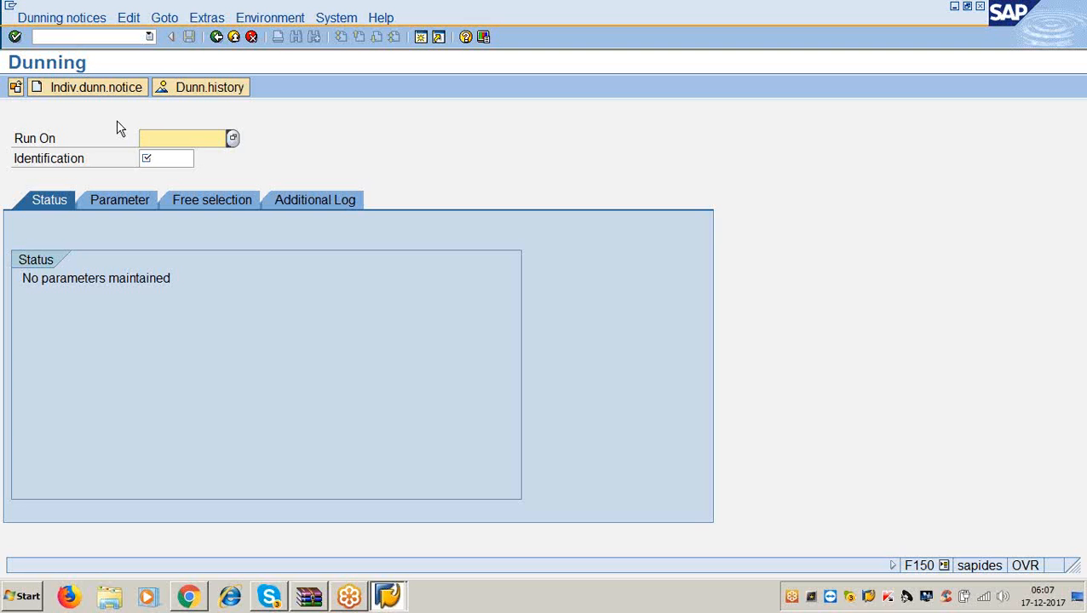
pyautogui.write('17.12.2017')
pyautogui.press('Tab')
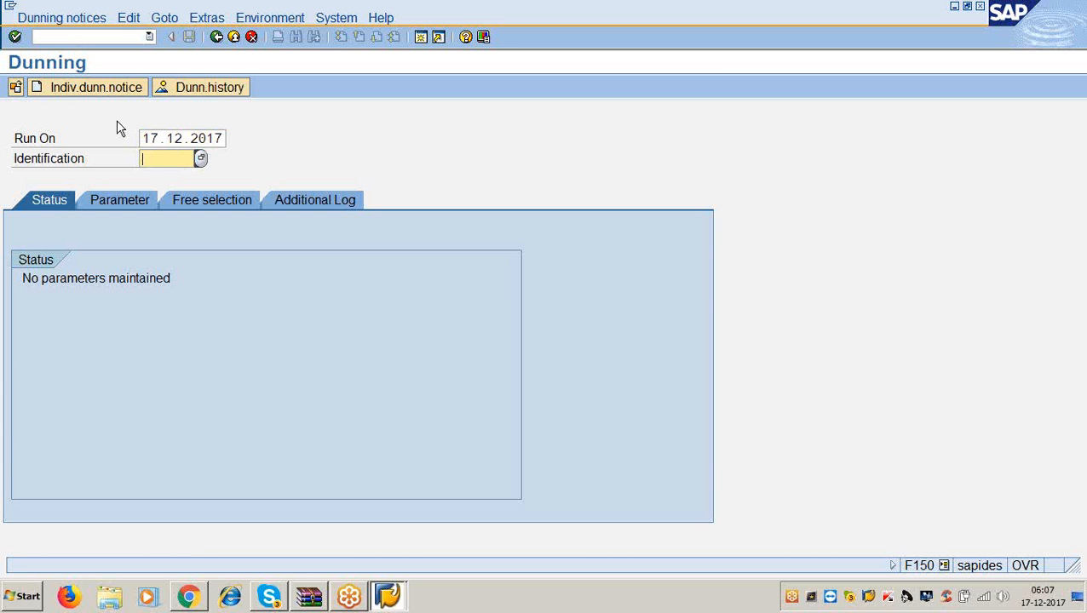
pyautogui.write('3366')
pyautogui.click(136, 208)
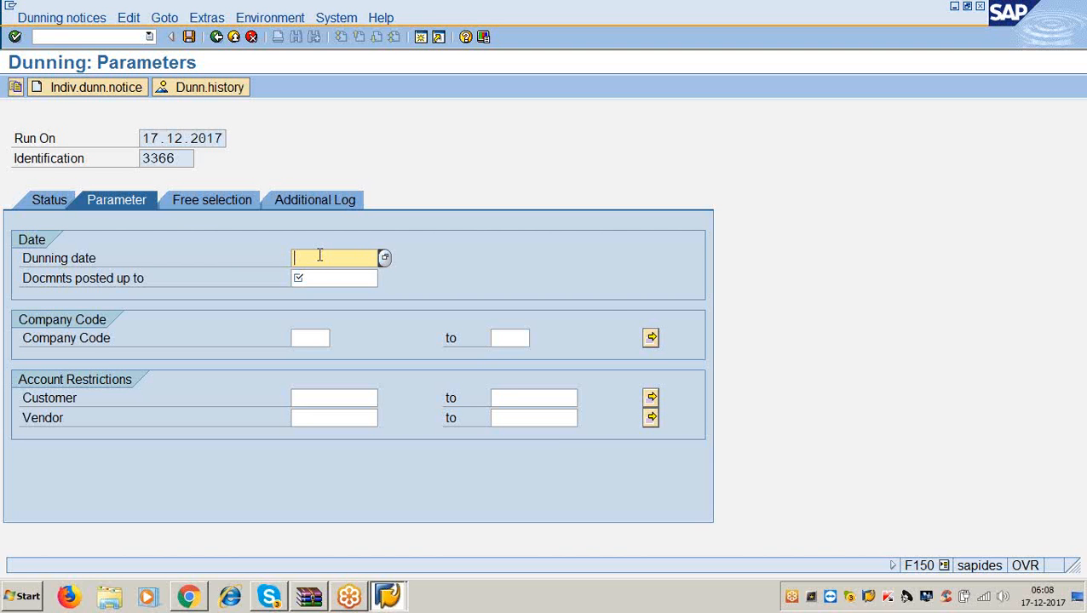
# Step: Set the dunning date of the run to 20.12.2017
pyautogui.write('20.1.2017')
pyautogui.press('BackSpace')
pyautogui.press('BackSpace')
pyautogui.press('BackSpace')
pyautogui.press('BackSpace')
pyautogui.press('BackSpace')
pyautogui.press('BackSpace')
pyautogui.write('2.2017')
pyautogui.press('BackSpace')
pyautogui.press('BackSpace')
pyautogui.press('BackSpace')
pyautogui.press('BackSpace')
pyautogui.press('BackSpace')
pyautogui.press('BackSpace')
pyautogui.write('12.2017')
pyautogui.press('Tab')
# Step: Enter 17.1.2017 as the date up to which documents are posted and fill in the customer's account number
pyautogui.write('17')
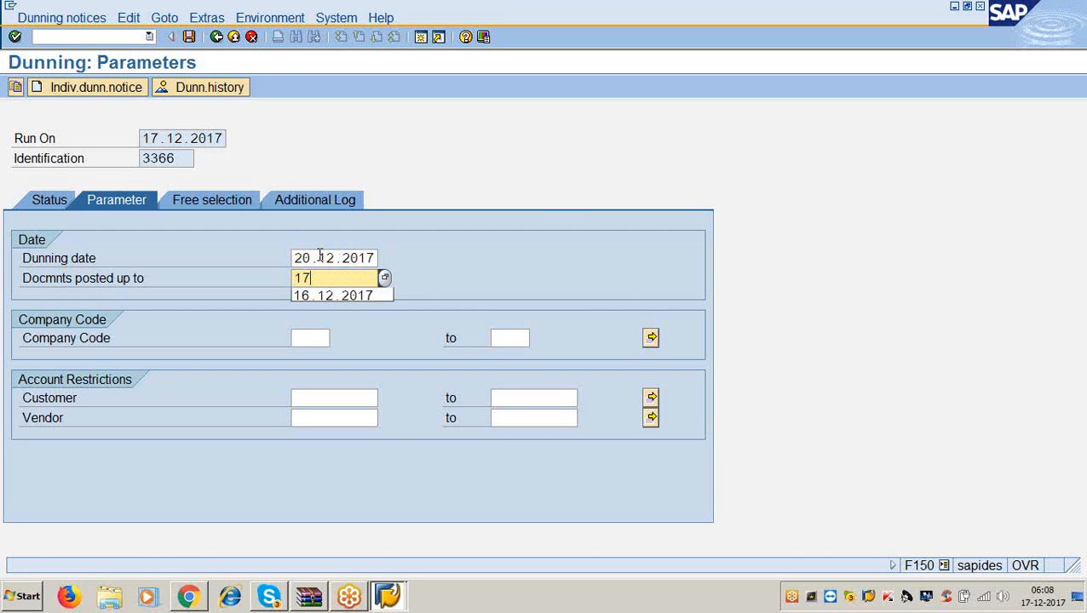
pyautogui.write('.1.20217')
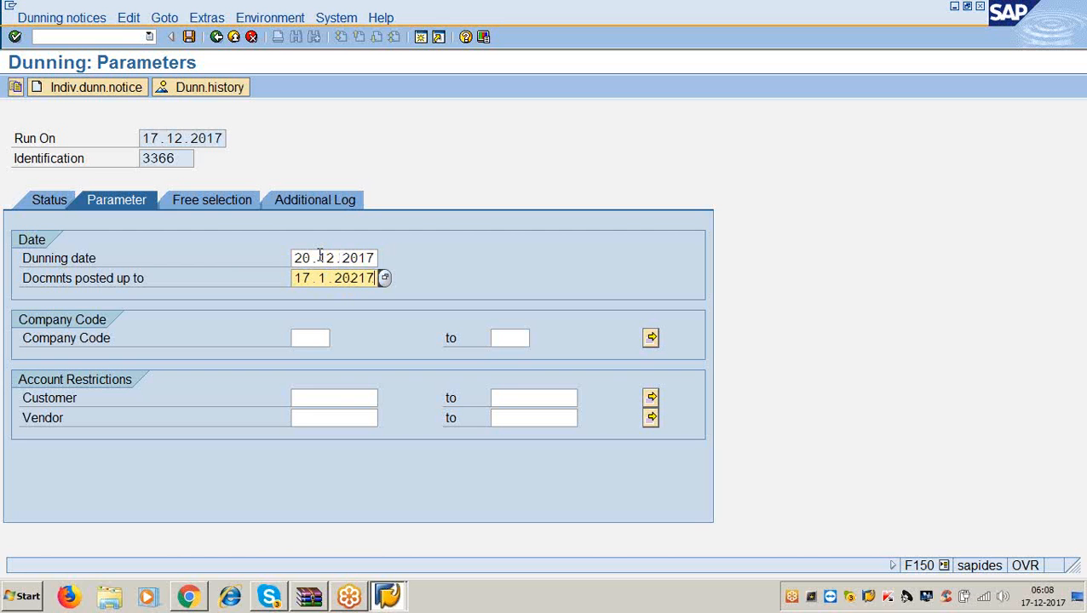
pyautogui.press('BackSpace')
pyautogui.press('BackSpace')
pyautogui.press('BackSpace')
pyautogui.write('17')
pyautogui.click(317, 398)
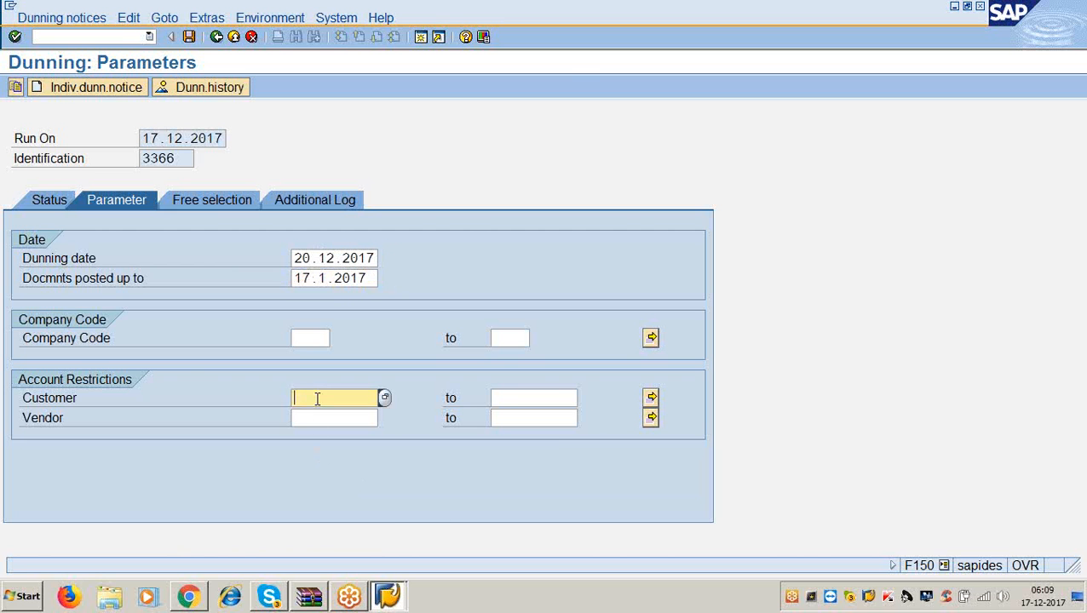
pyautogui.write('100301')
# Step: Open the ACCOUNTS RECEIVABLE Word document from the WinRAR archive, read its F150 dunning instructions and return to SAP
pyautogui.click(308, 597)
pyautogui.doubleClick(70, 147)
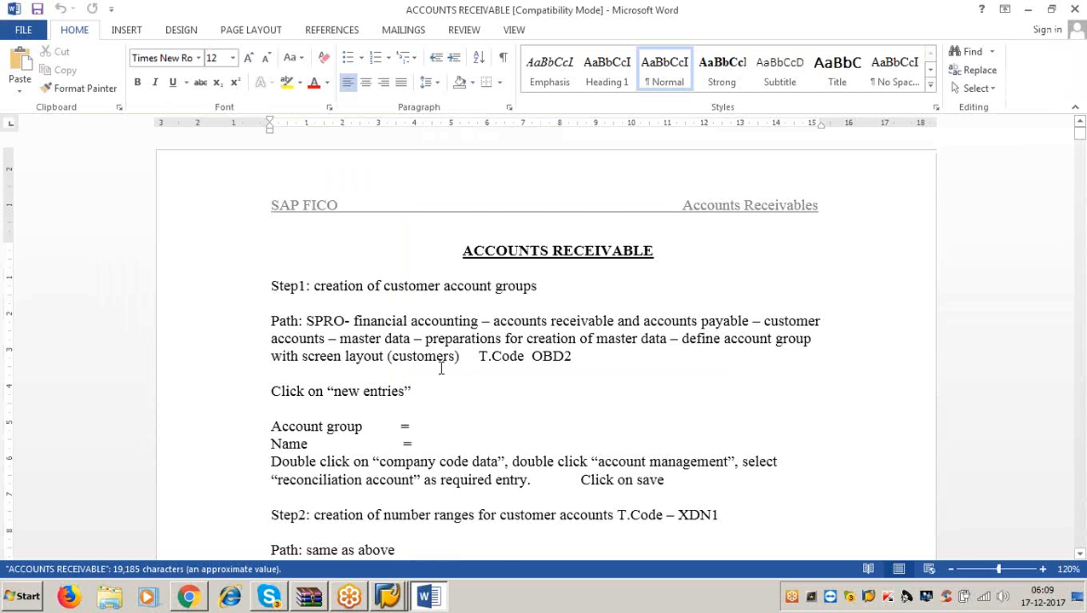
pyautogui.scroll(-3, 442, 368)
pyautogui.scroll(-20, 442, 368)
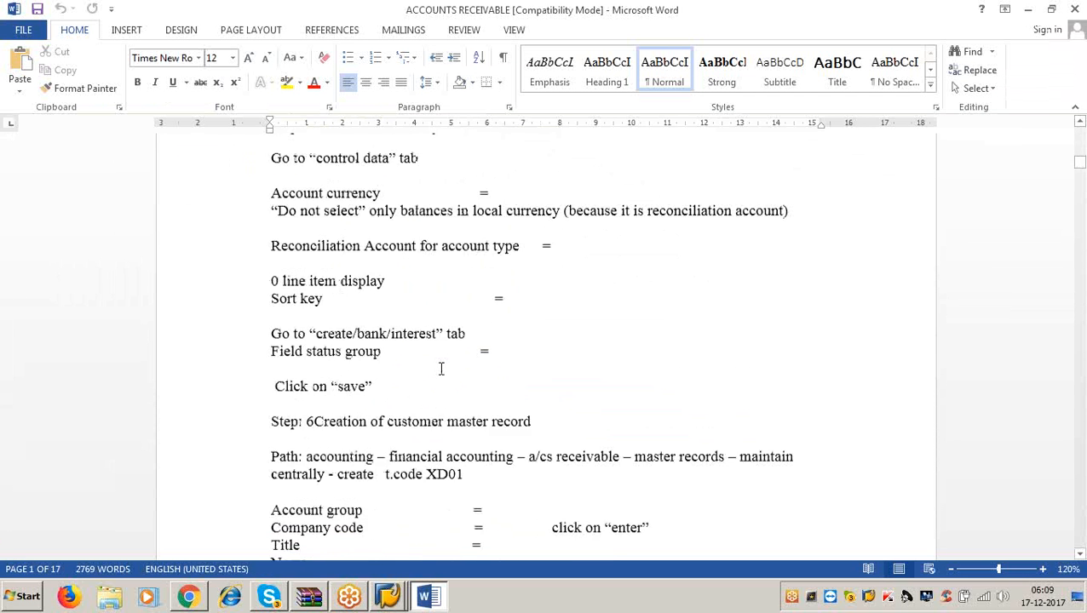
pyautogui.scroll(-20, 441, 376)
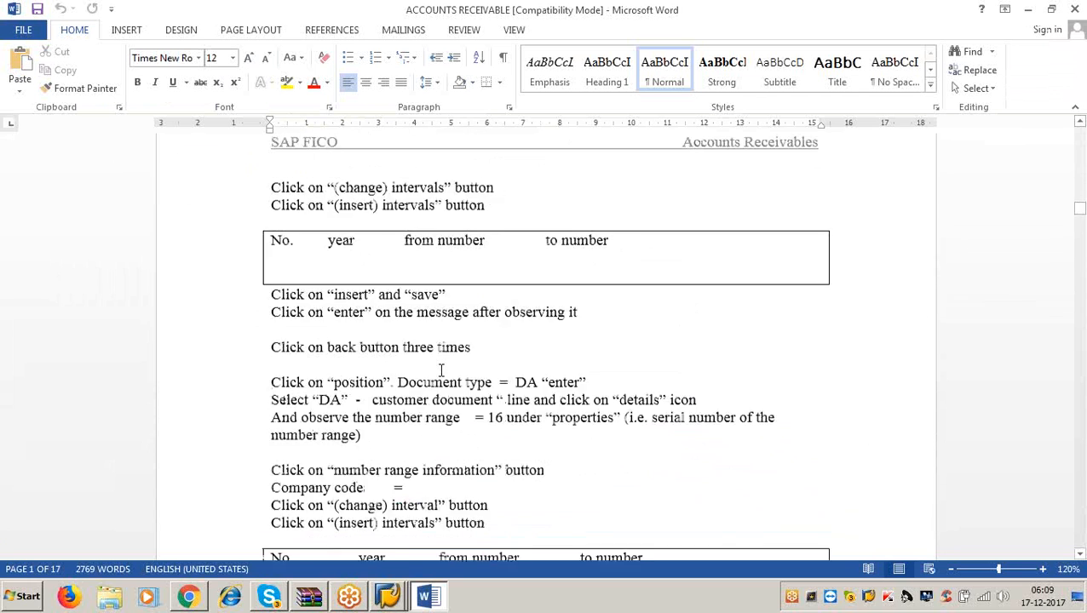
pyautogui.scroll(-20, 442, 371)
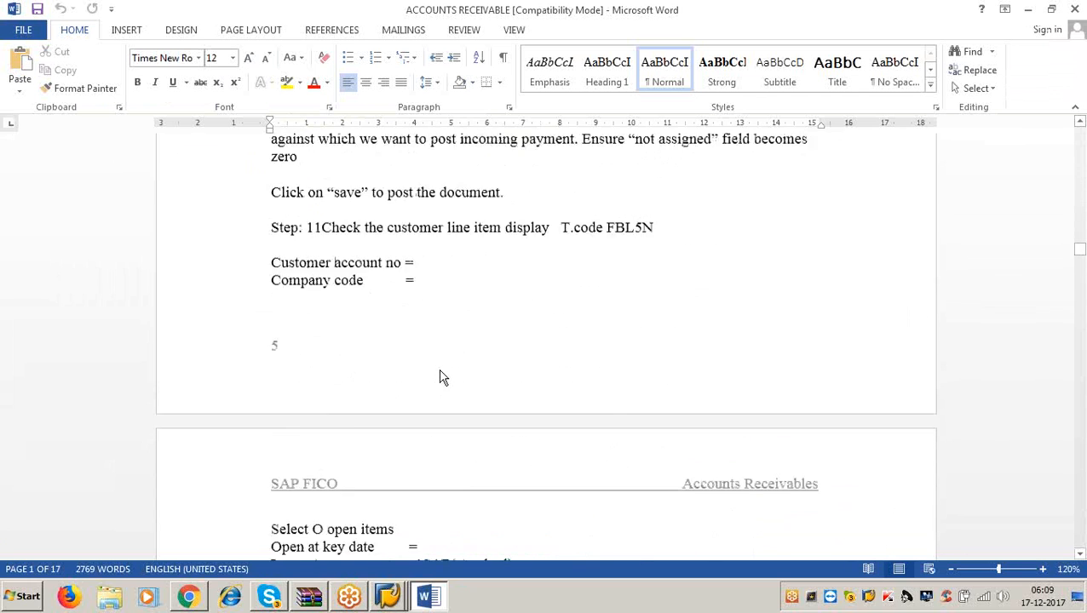
pyautogui.scroll(-20, 441, 371)
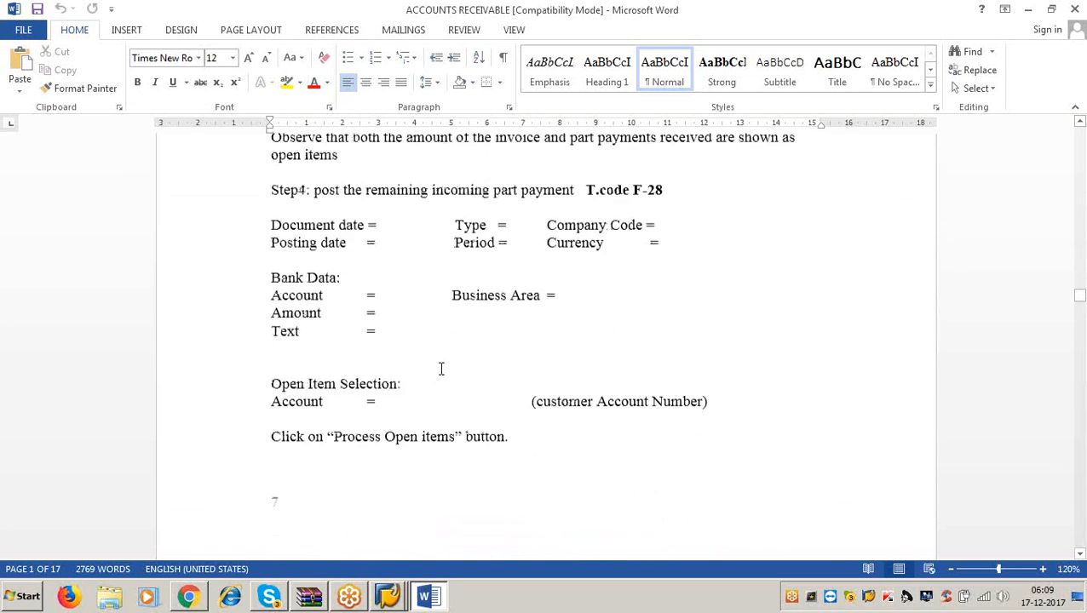
pyautogui.scroll(5, 441, 371)
pyautogui.scroll(-20, 442, 373)
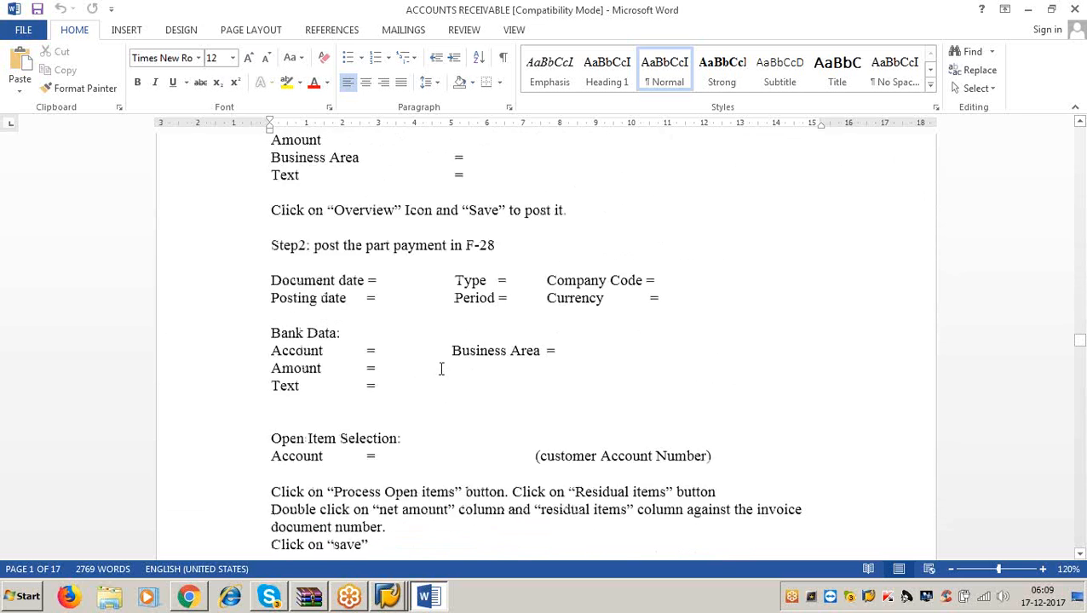
pyautogui.scroll(-20, 441, 375)
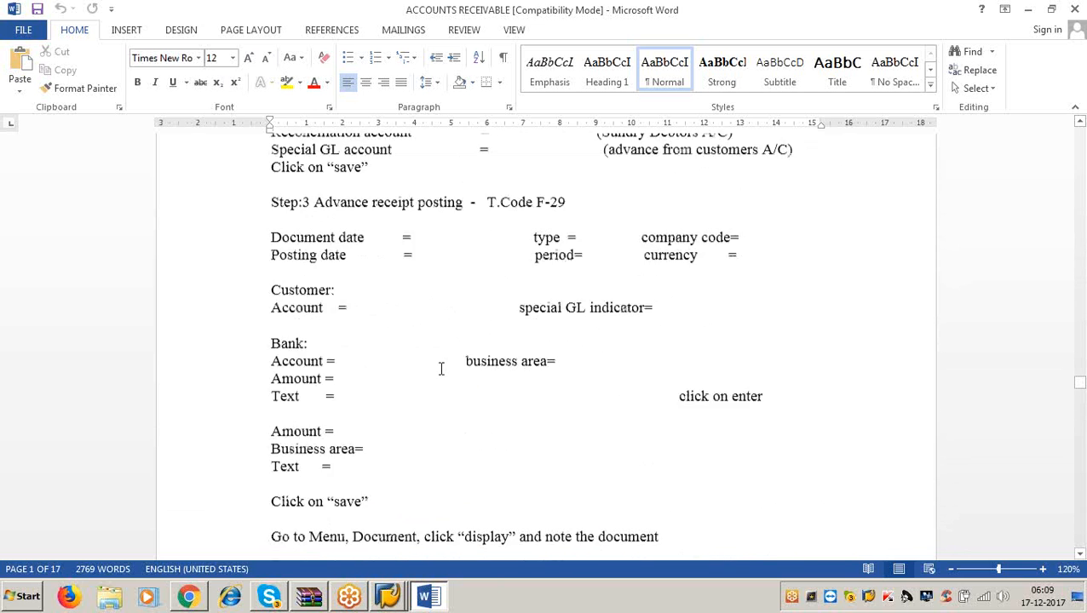
pyautogui.scroll(-20, 441, 375)
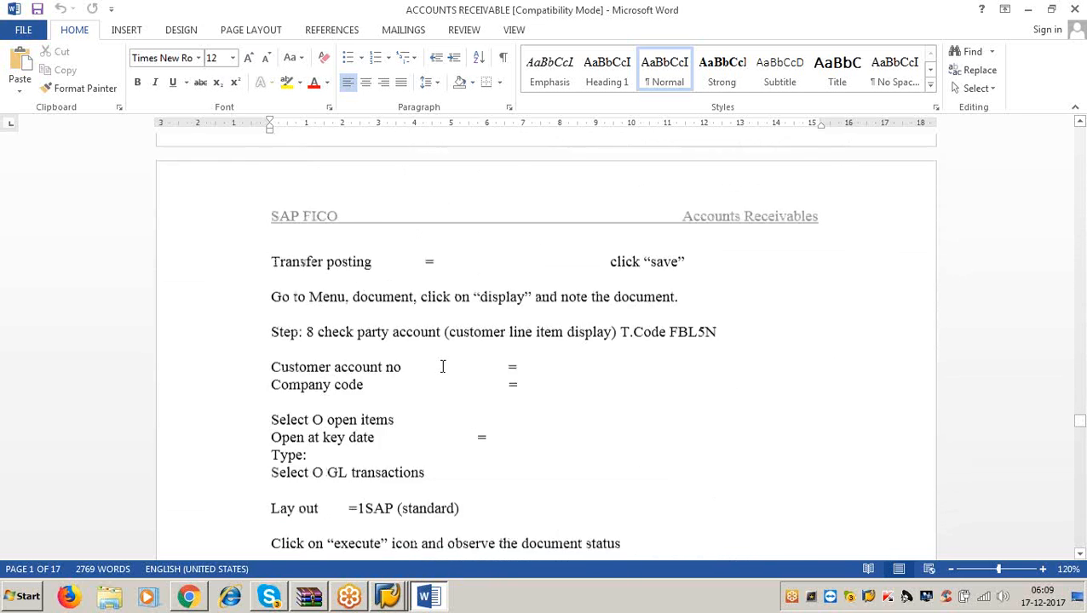
pyautogui.scroll(-20, 443, 367)
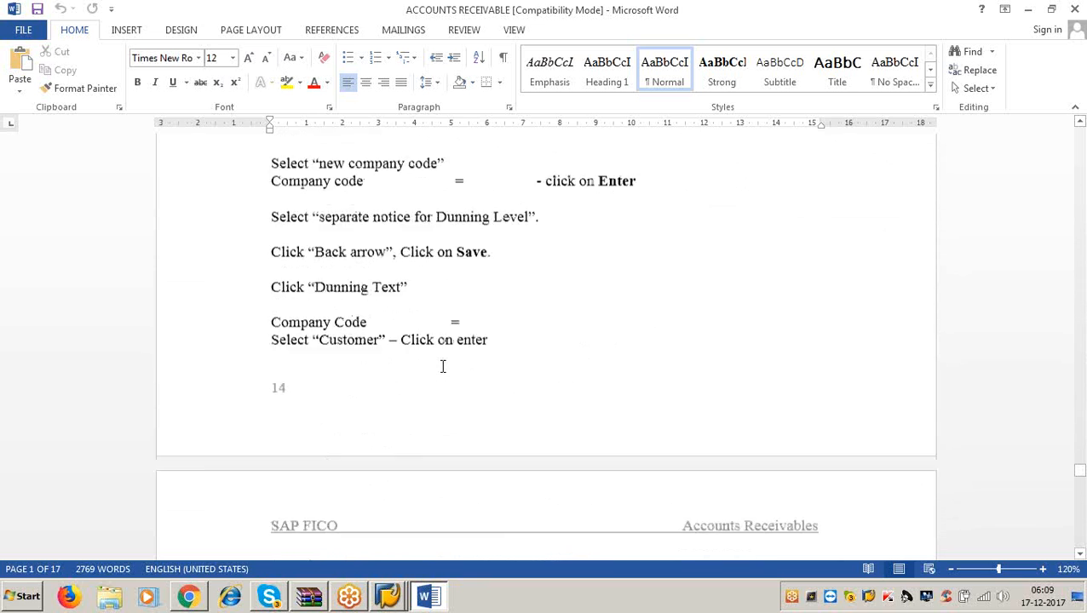
pyautogui.scroll(-20, 443, 367)
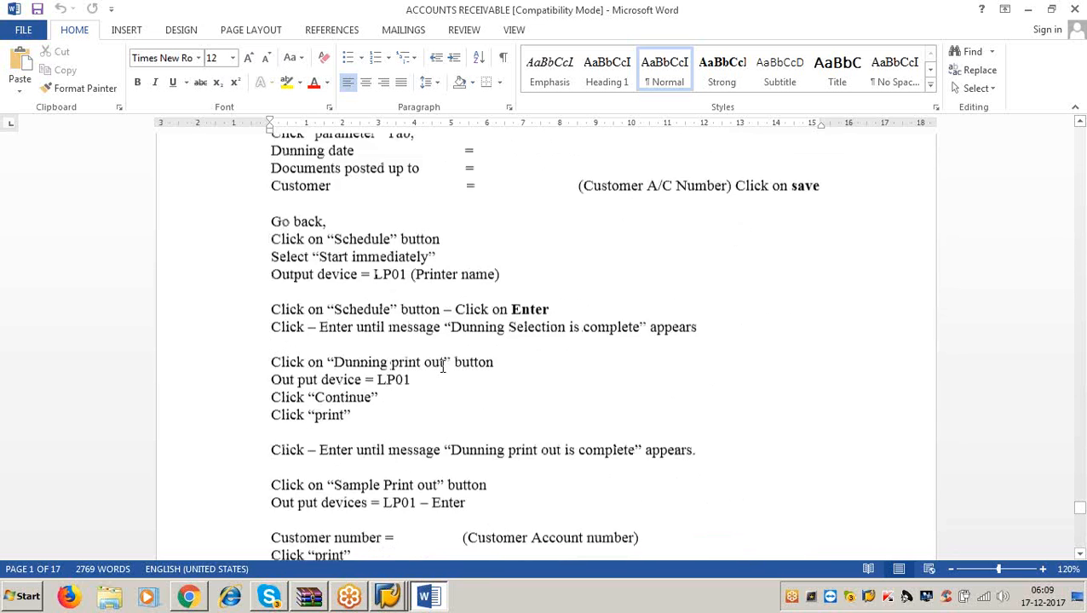
pyautogui.scroll(10, 443, 366)
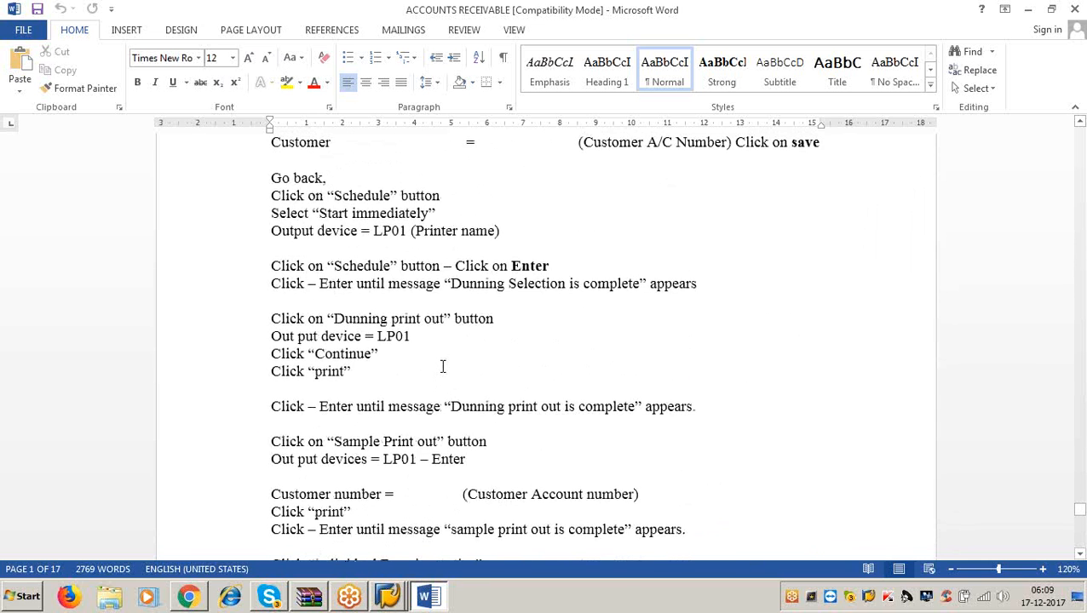
pyautogui.scroll(1, 443, 367)
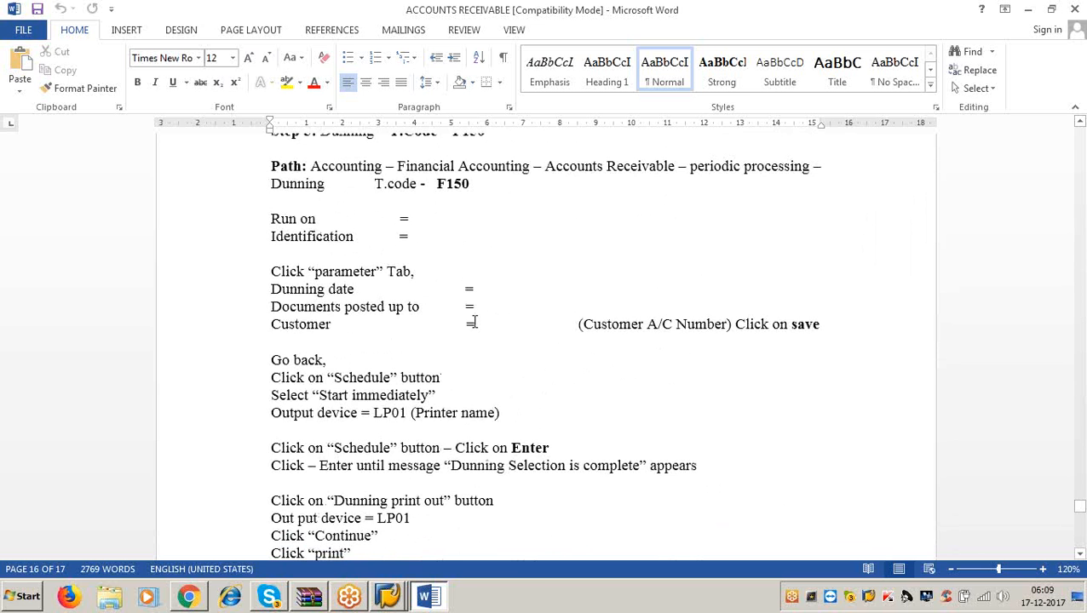
pyautogui.click(1031, 10)
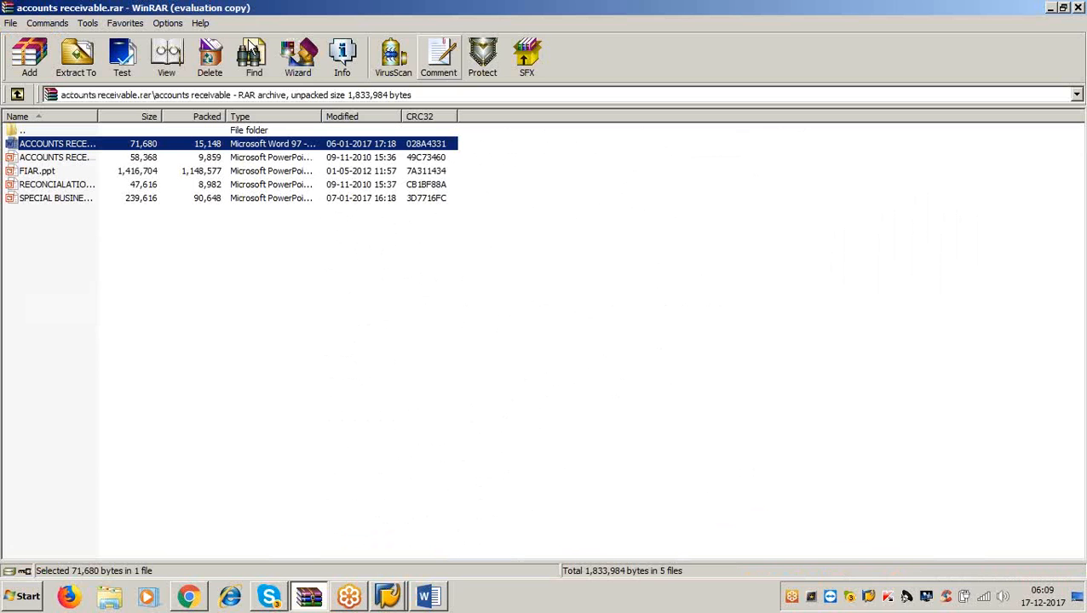
pyautogui.click(1052, 8)
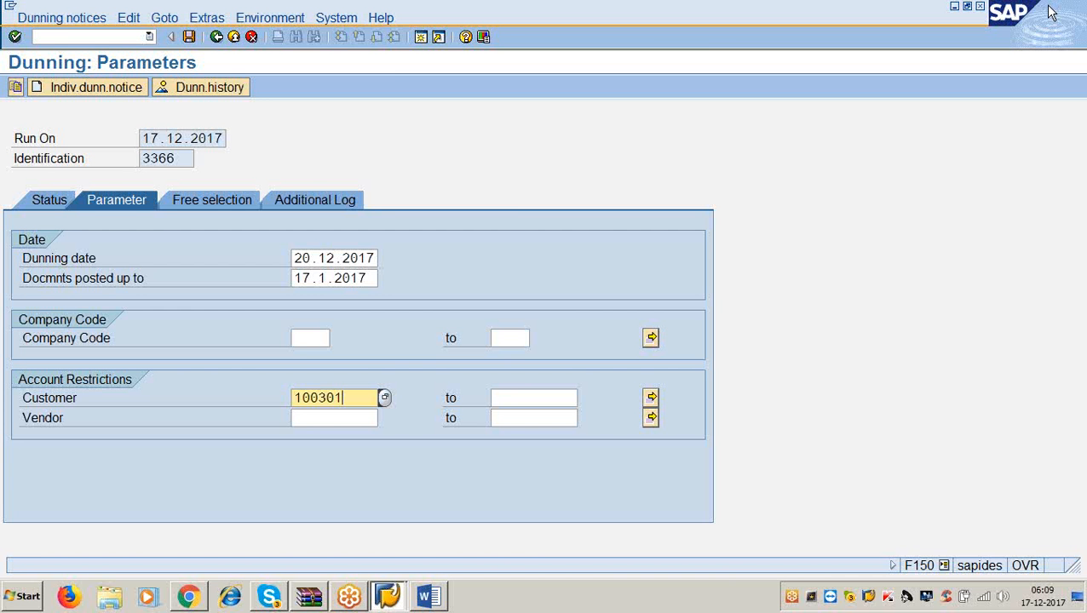
# Step: Correct the documents posted up to date to 17.12.2017 and save the dunning run's parameters
pyautogui.click(190, 38)
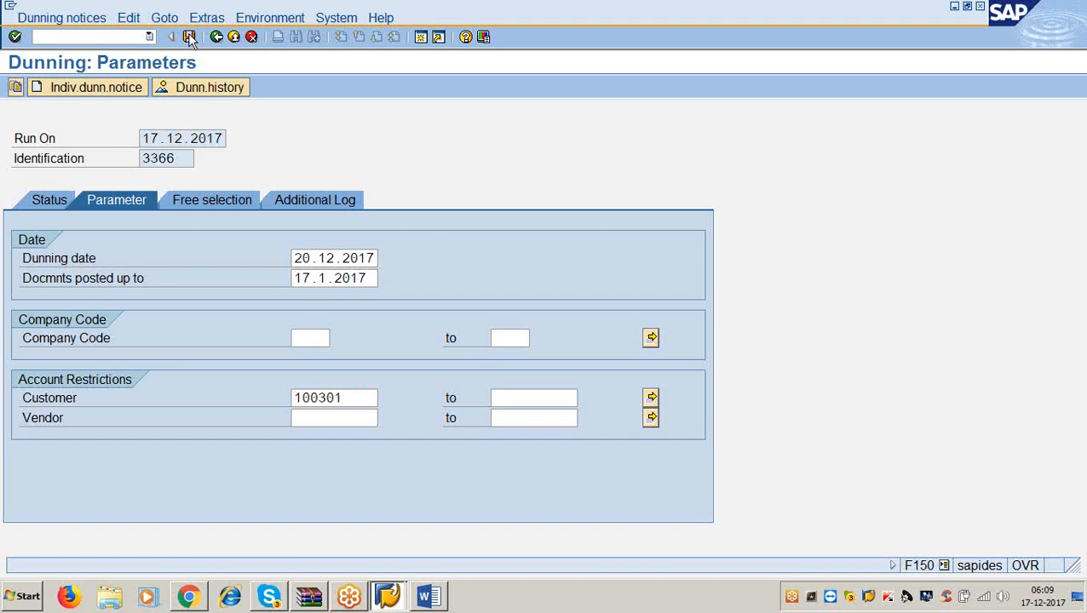
pyautogui.click(379, 279)
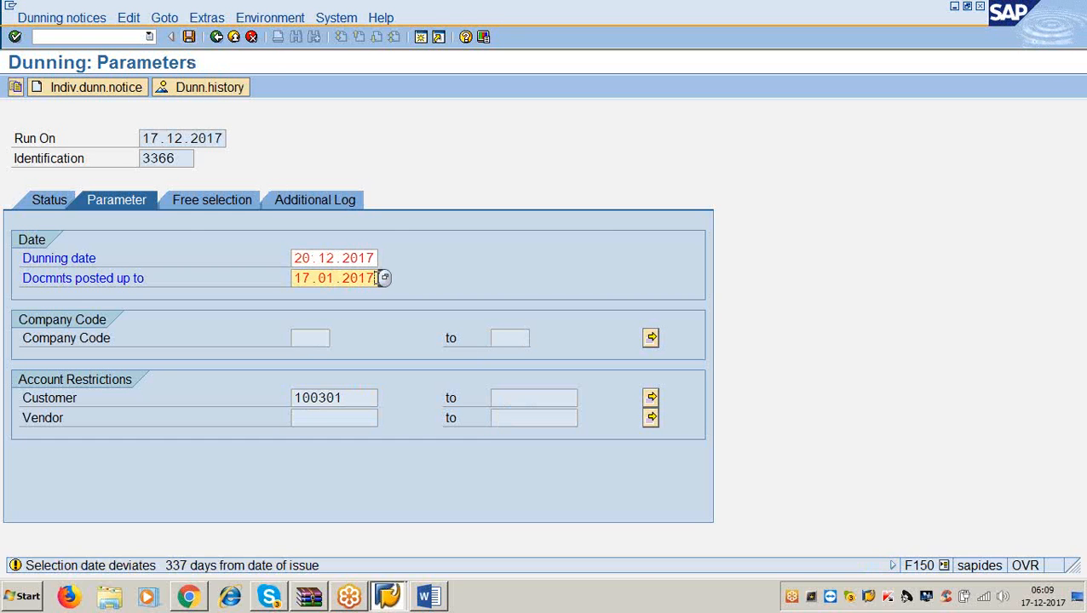
pyautogui.press('BackSpace')
pyautogui.press('BackSpace')
pyautogui.press('BackSpace')
pyautogui.press('BackSpace')
pyautogui.press('BackSpace')
pyautogui.press('BackSpace')
pyautogui.press('BackSpace')
pyautogui.press('BackSpace')
pyautogui.press('BackSpace')
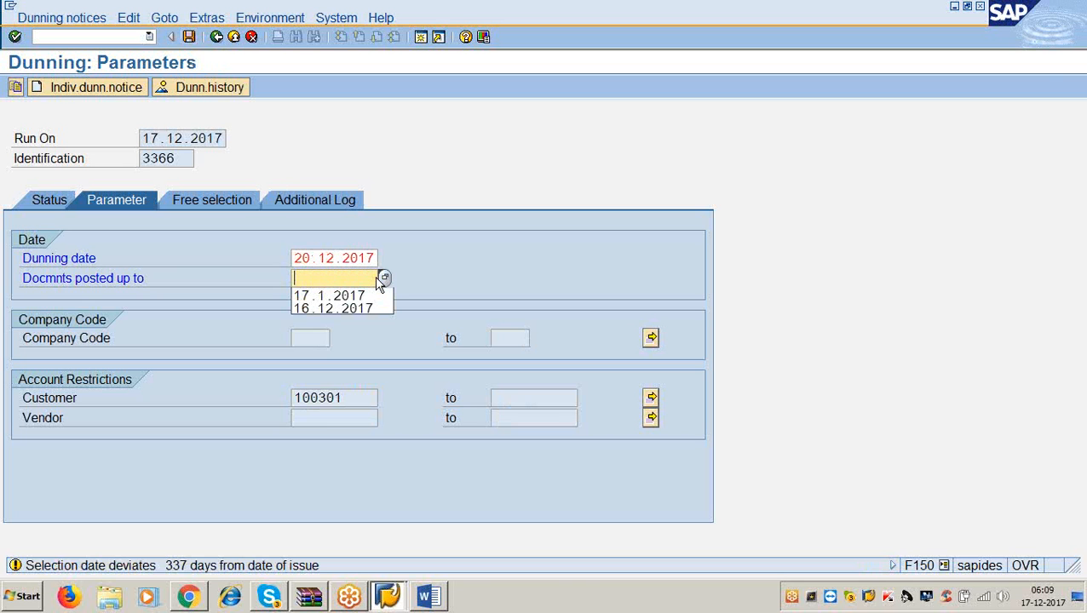
pyautogui.write('17')
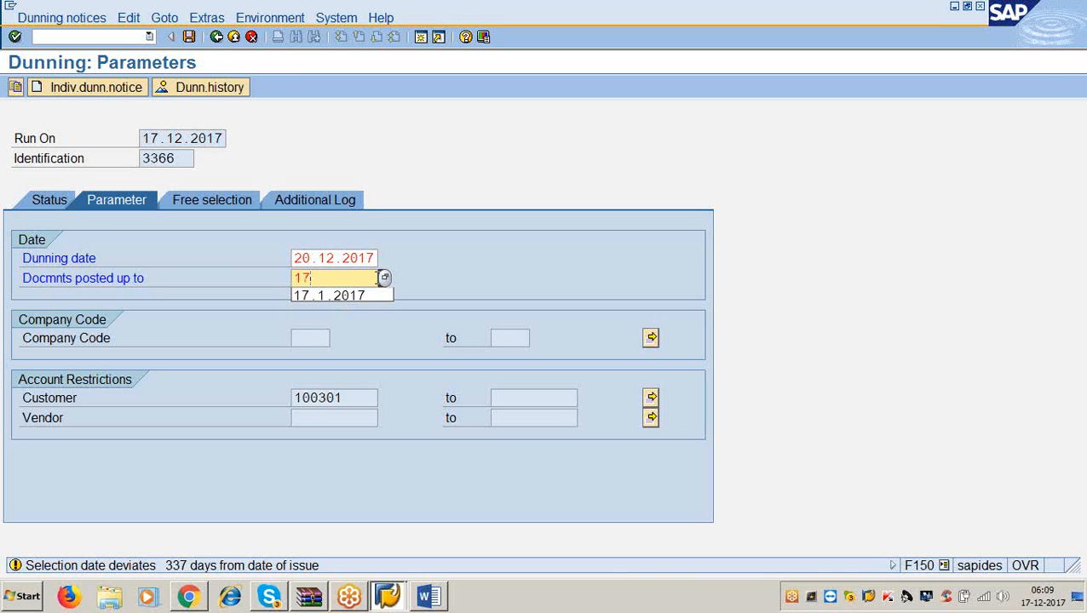
pyautogui.write('.12.2017')
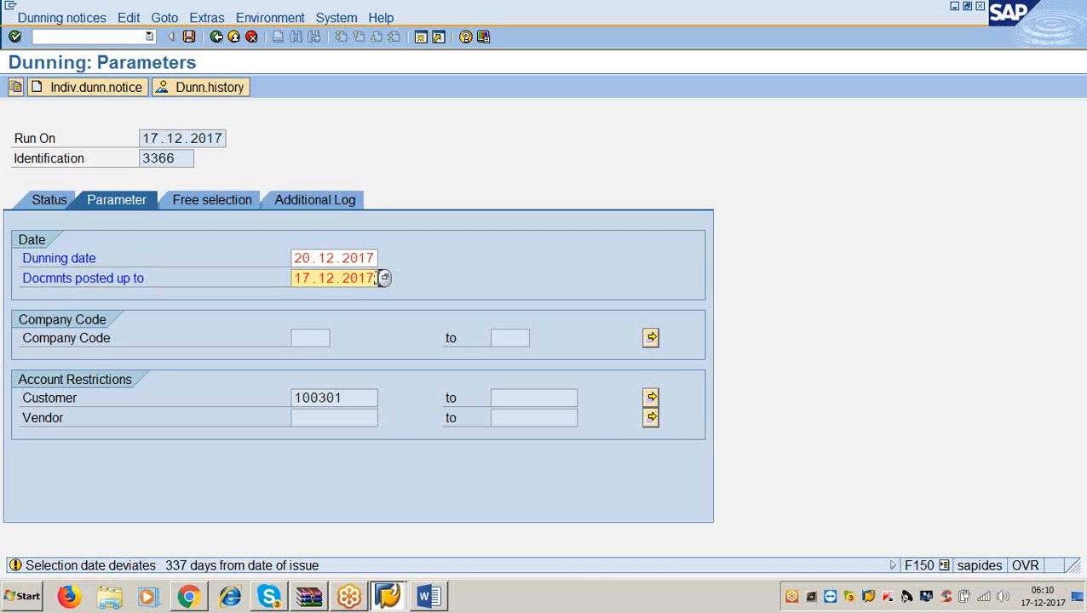
pyautogui.hotkey('ctrl', 's')
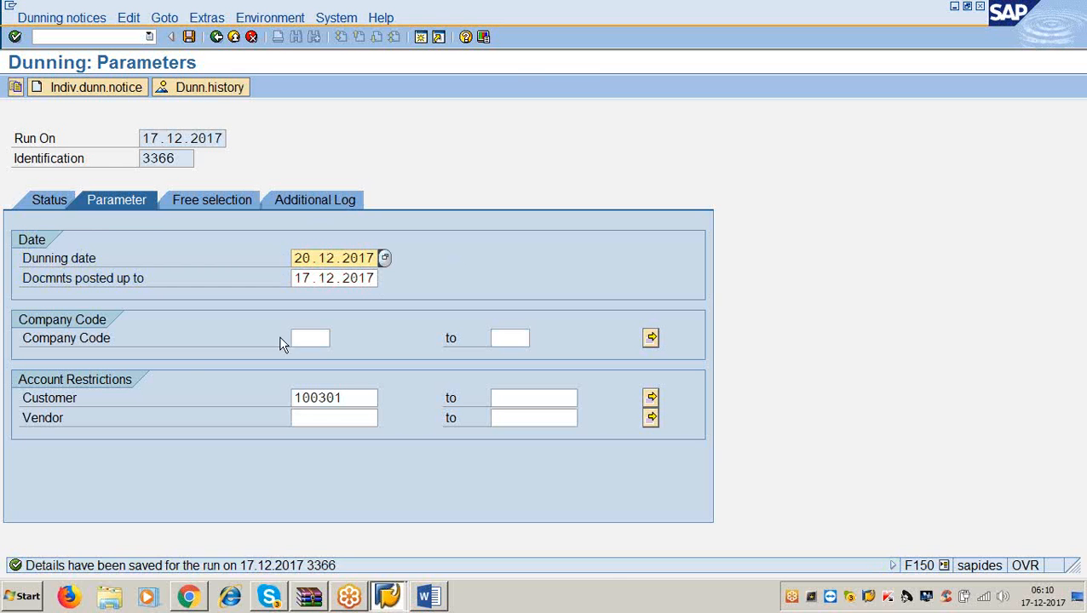
# Step: Leave the parameters and schedule the dunning run with output device LP01 and immediate start
pyautogui.click(216, 38)
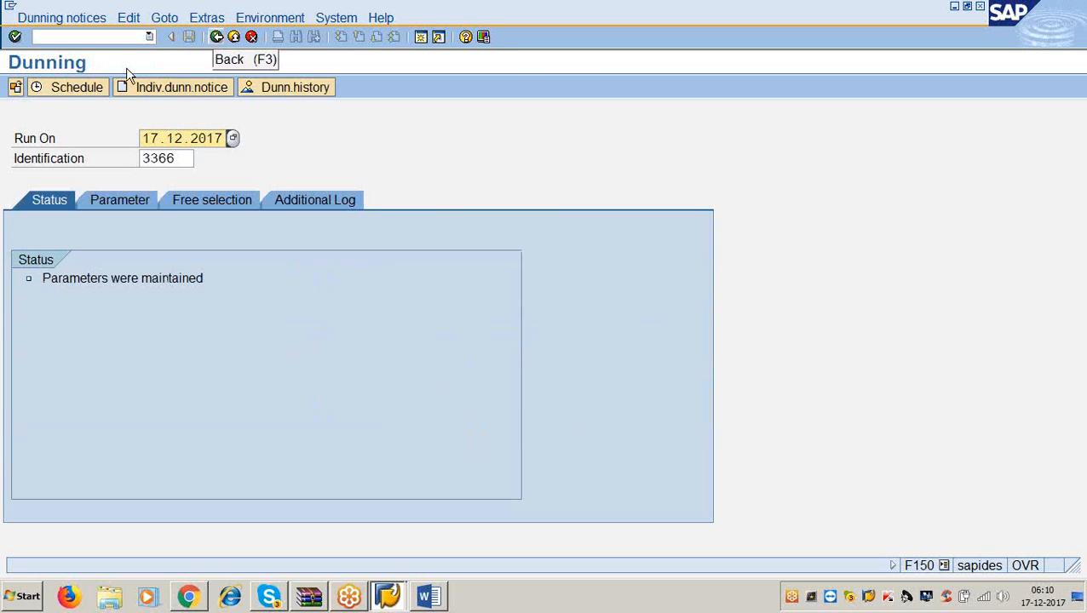
pyautogui.click(68, 94)
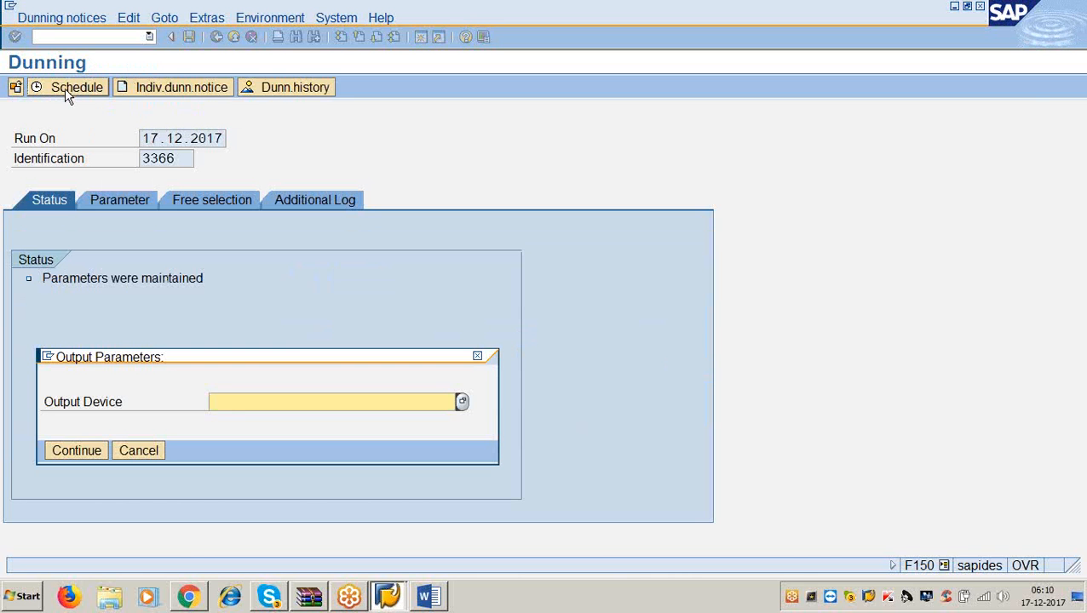
pyautogui.write('lp01')
pyautogui.click(88, 450)
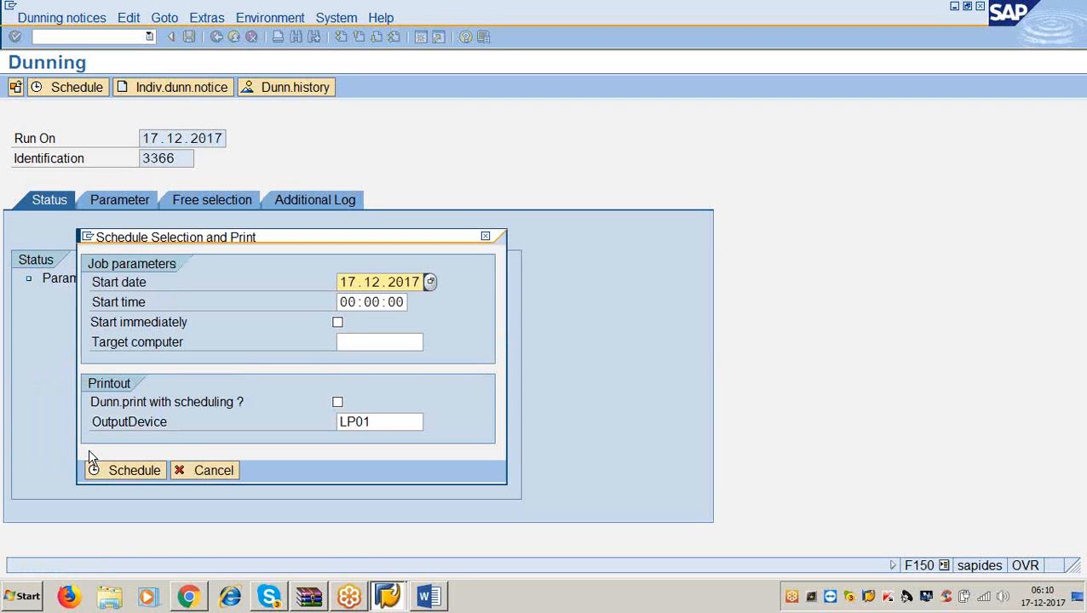
pyautogui.click(338, 323)
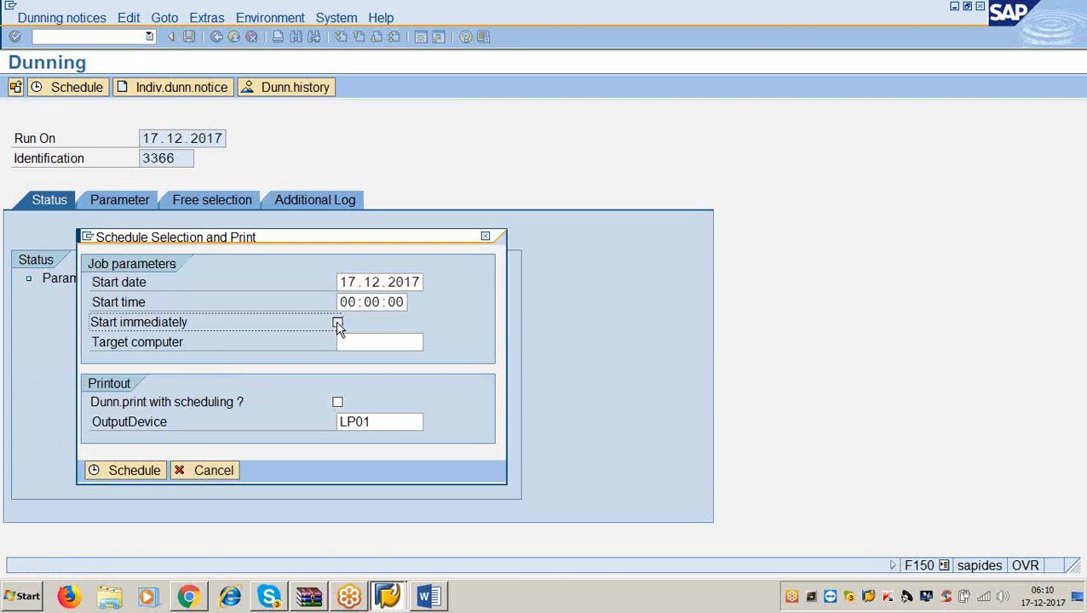
pyautogui.click(156, 478)
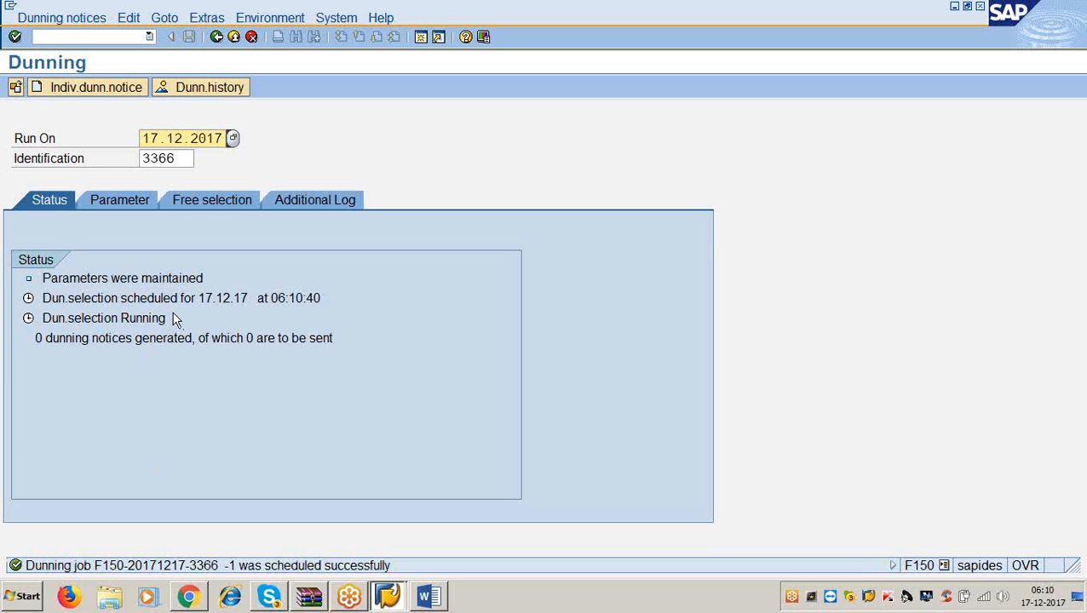
# Step: Refresh and check the dunning run's status, and review its saved parameters
pyautogui.press('Return')
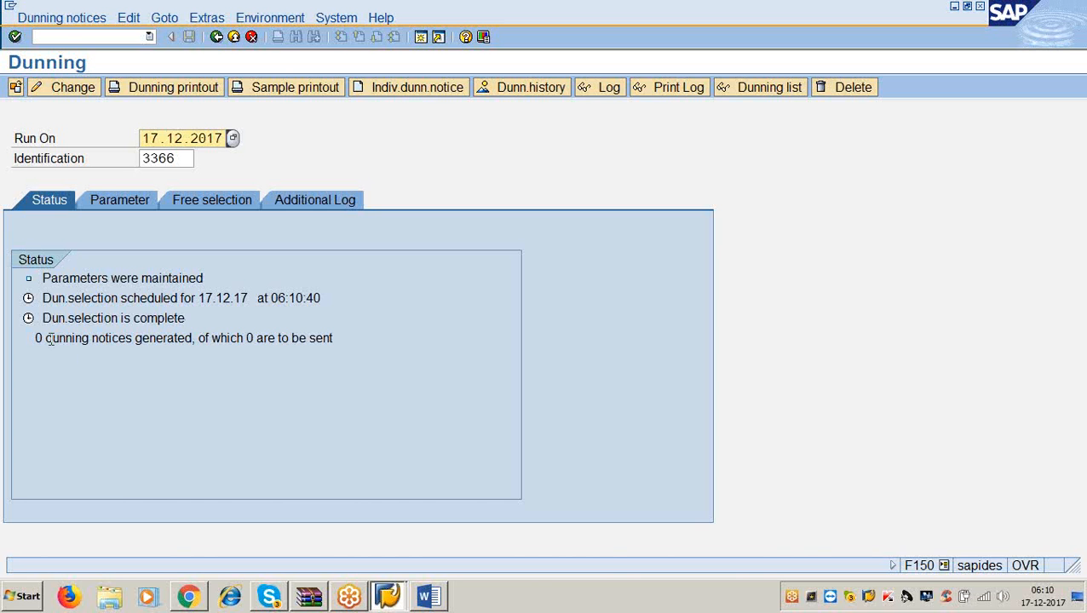
pyautogui.click(336, 339)
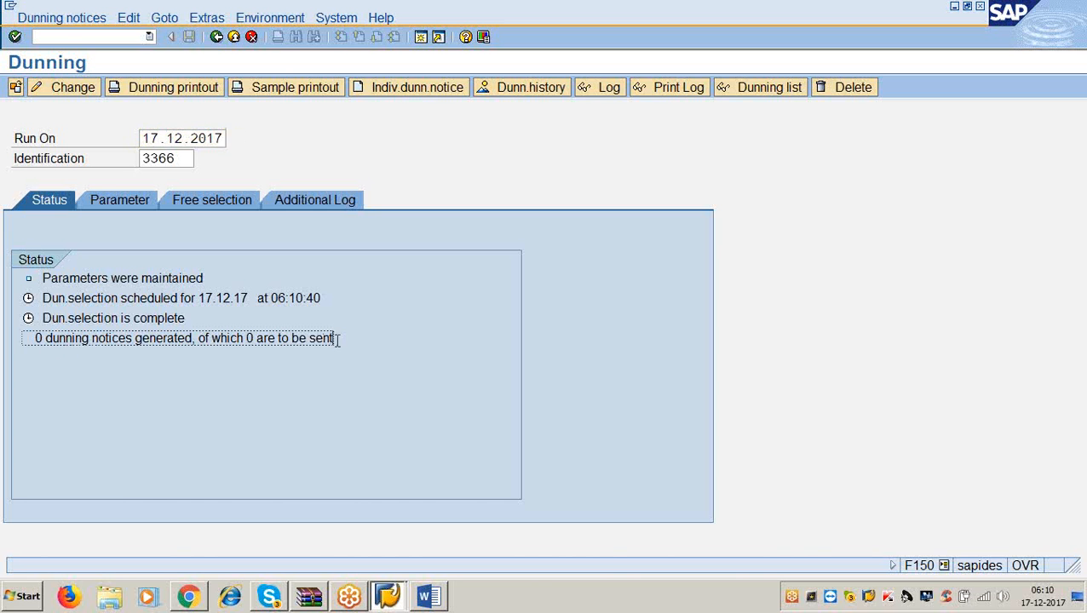
pyautogui.click(230, 375)
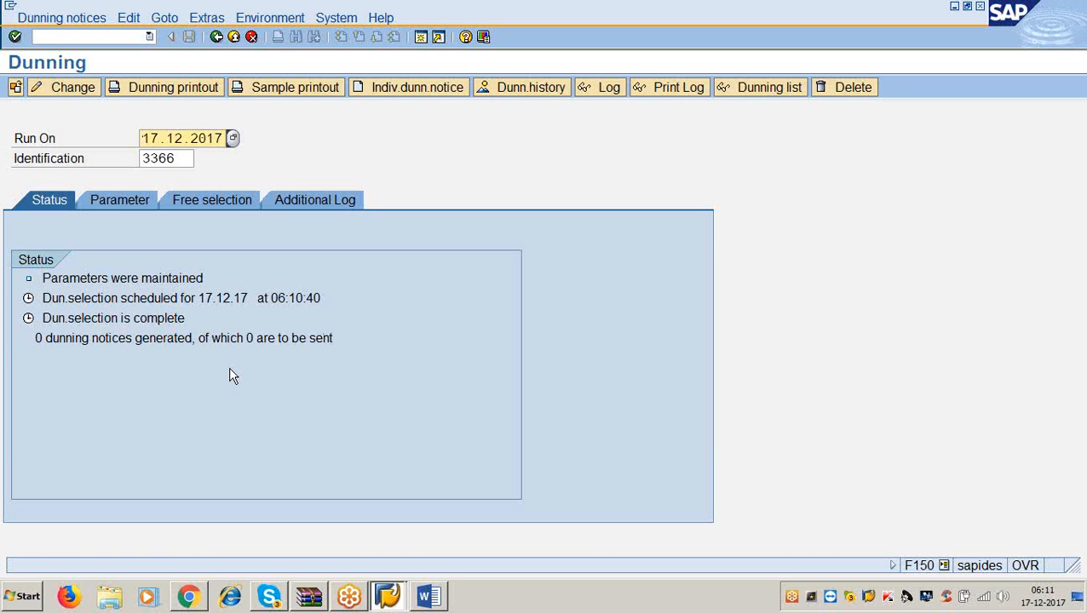
pyautogui.press('Return')
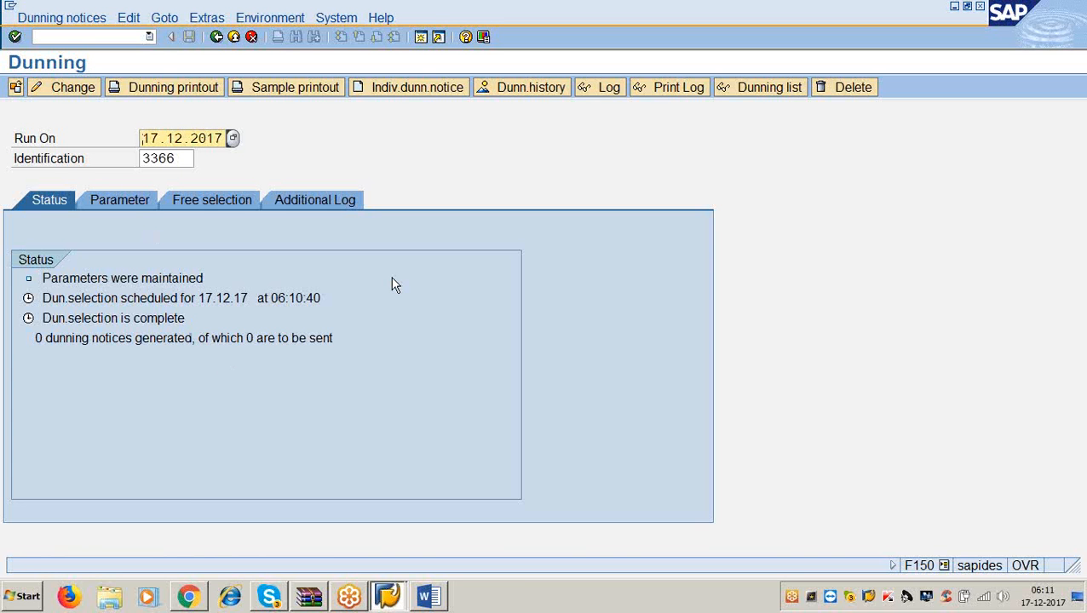
pyautogui.click(142, 196)
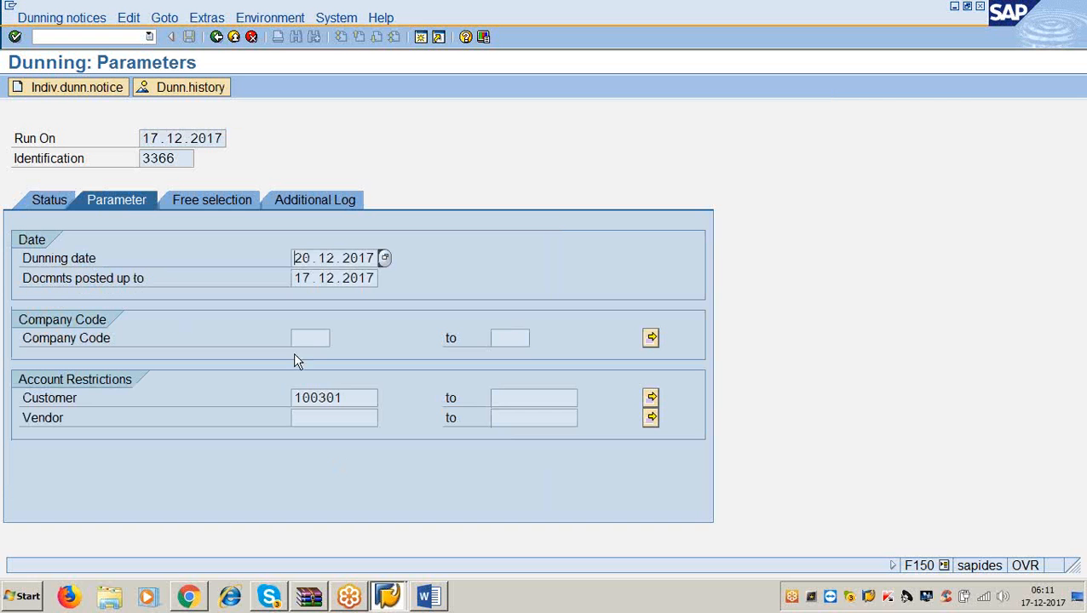
pyautogui.click(217, 39)
# Step: Consult the dunning printout instructions in Word, return to SAP and schedule the dunning printout on output device LP01 with immediate start
pyautogui.click(427, 596)
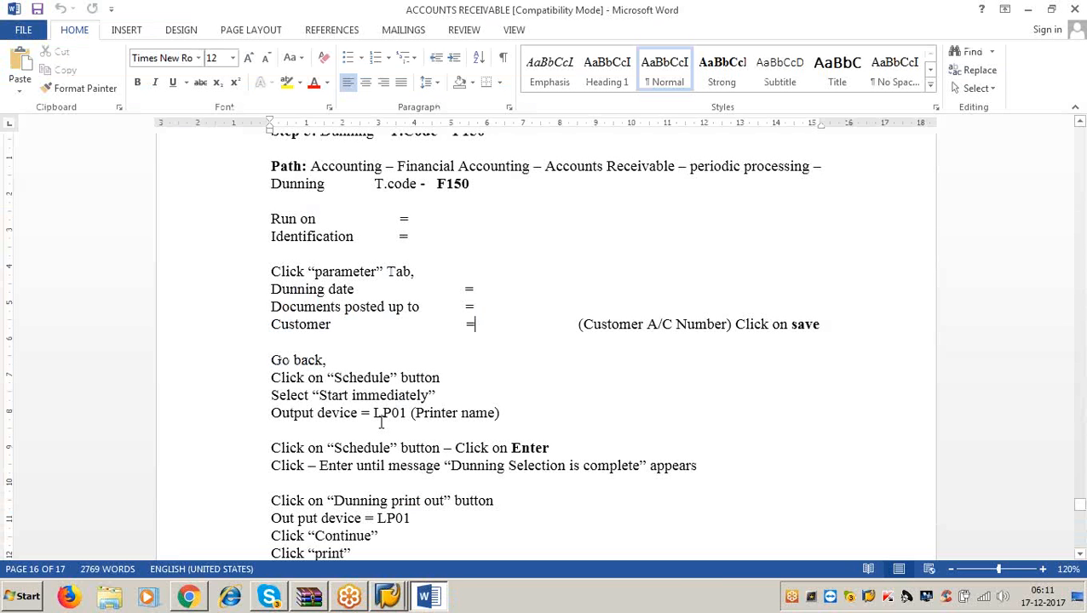
pyautogui.scroll(-4, 385, 424)
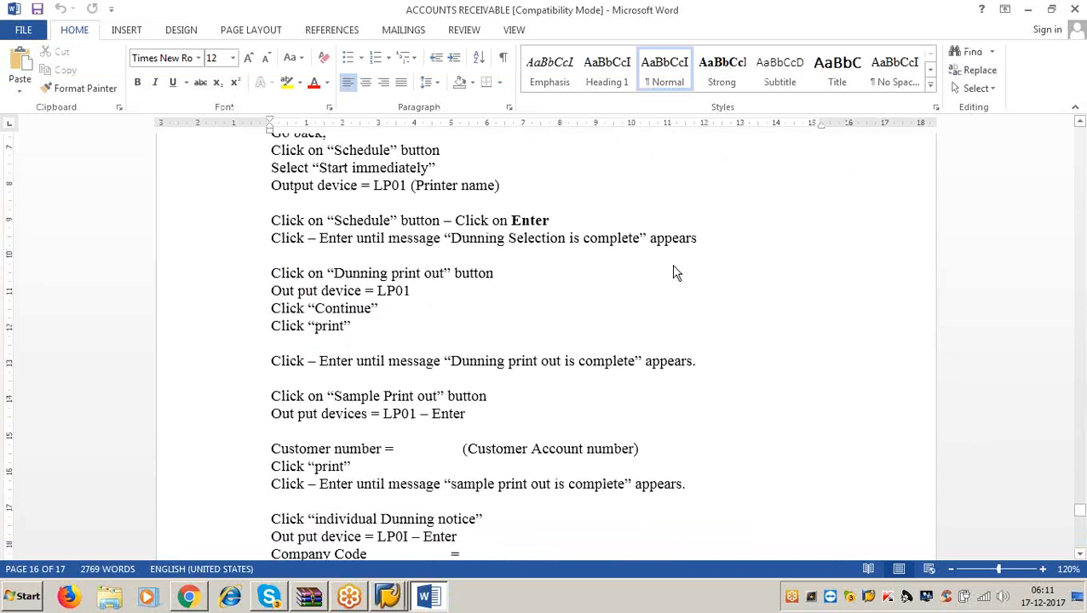
pyautogui.click(1028, 9)
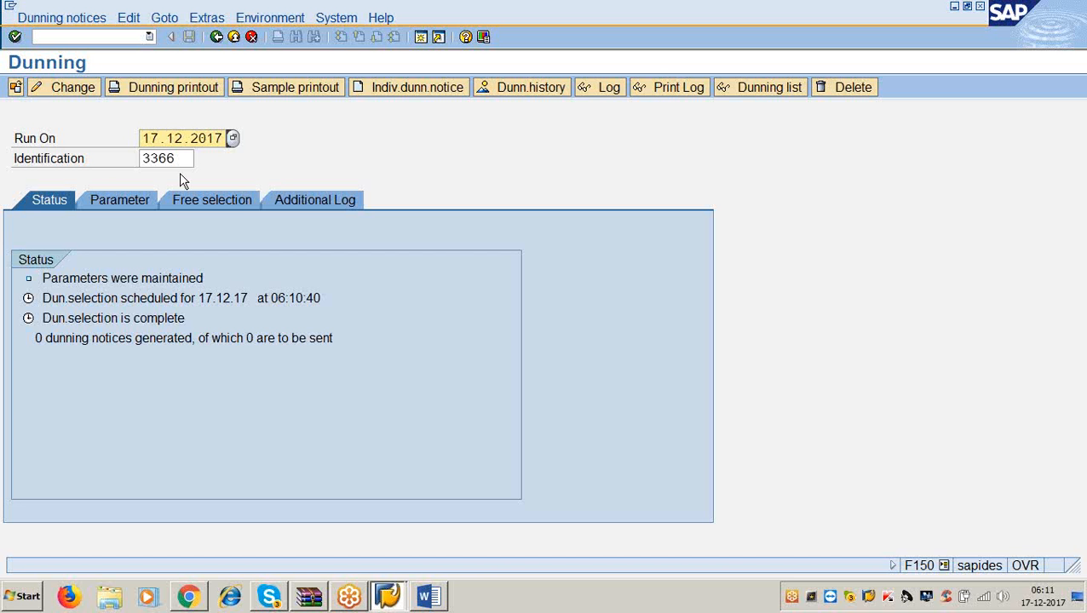
pyautogui.click(201, 92)
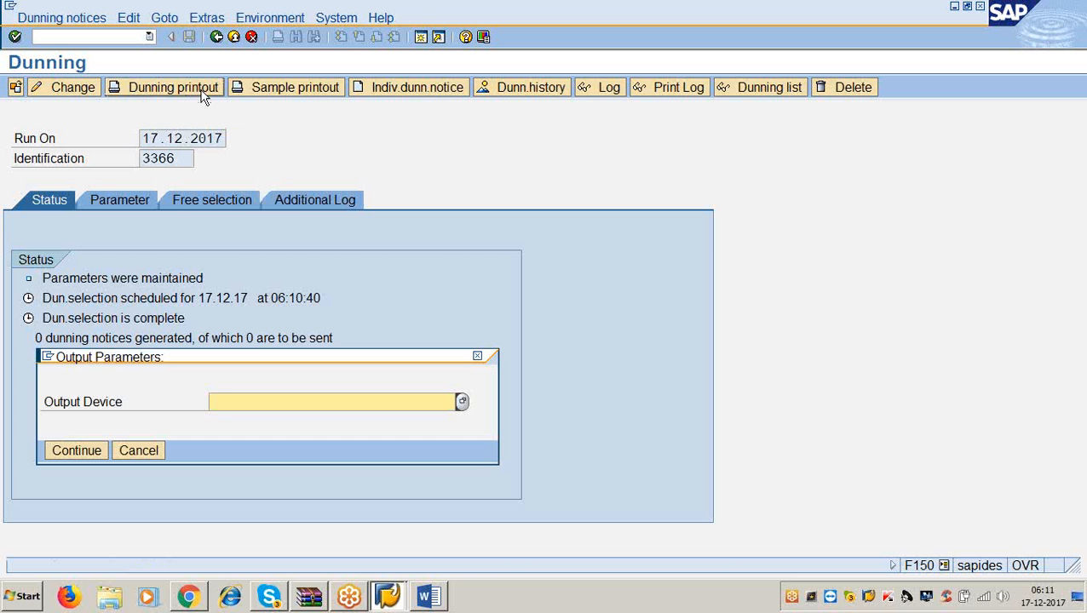
pyautogui.write('lp01')
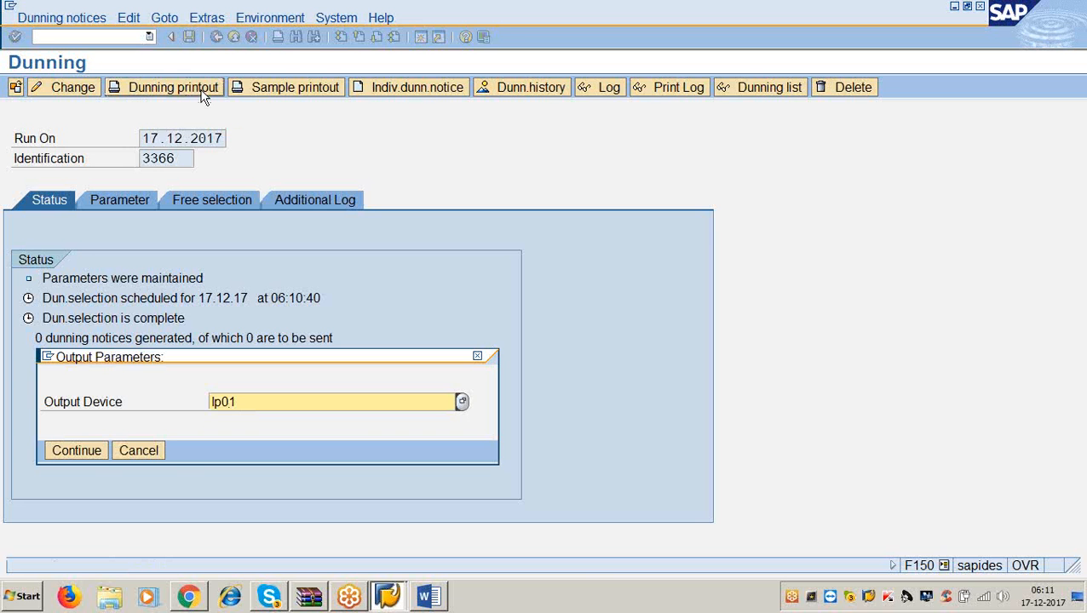
pyautogui.click(89, 453)
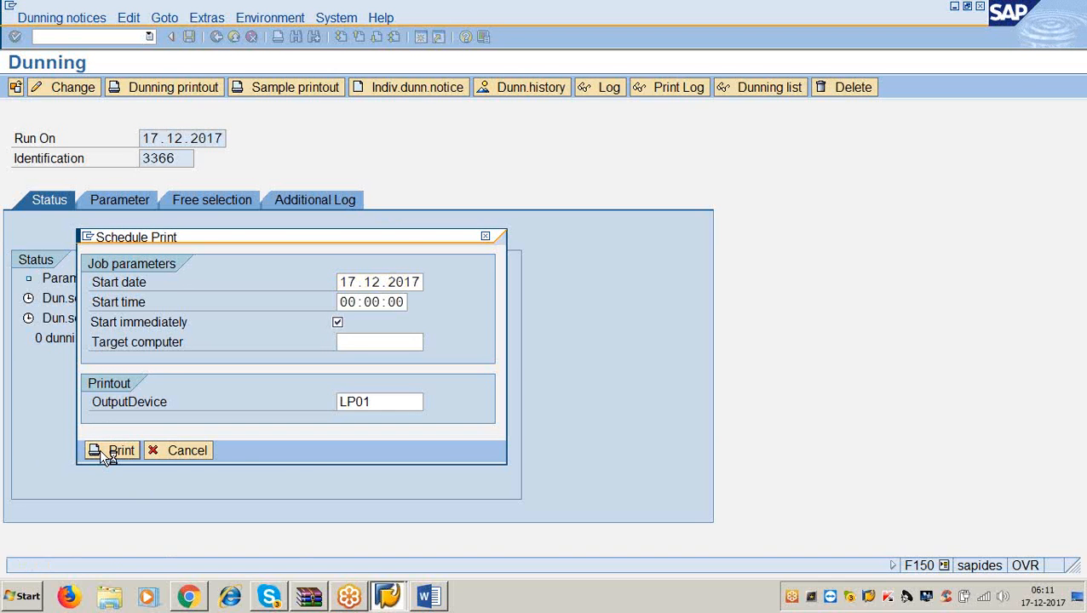
pyautogui.click(100, 450)
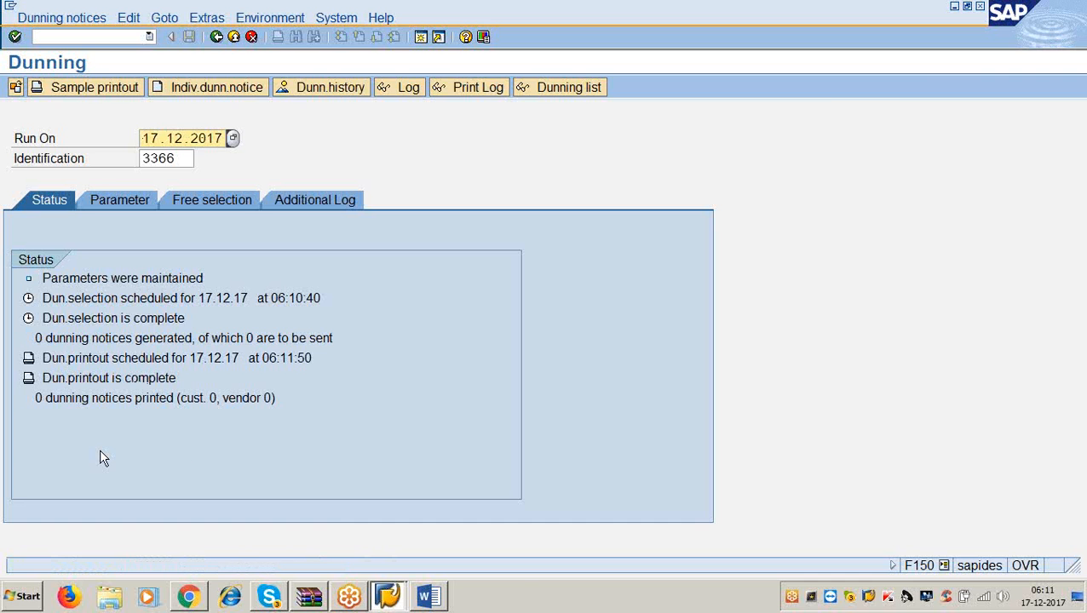
# Step: Read the sample printout instructions in Word, then schedule SAP's sample printout on LP01 for the customer's account and refresh the status
pyautogui.click(428, 597)
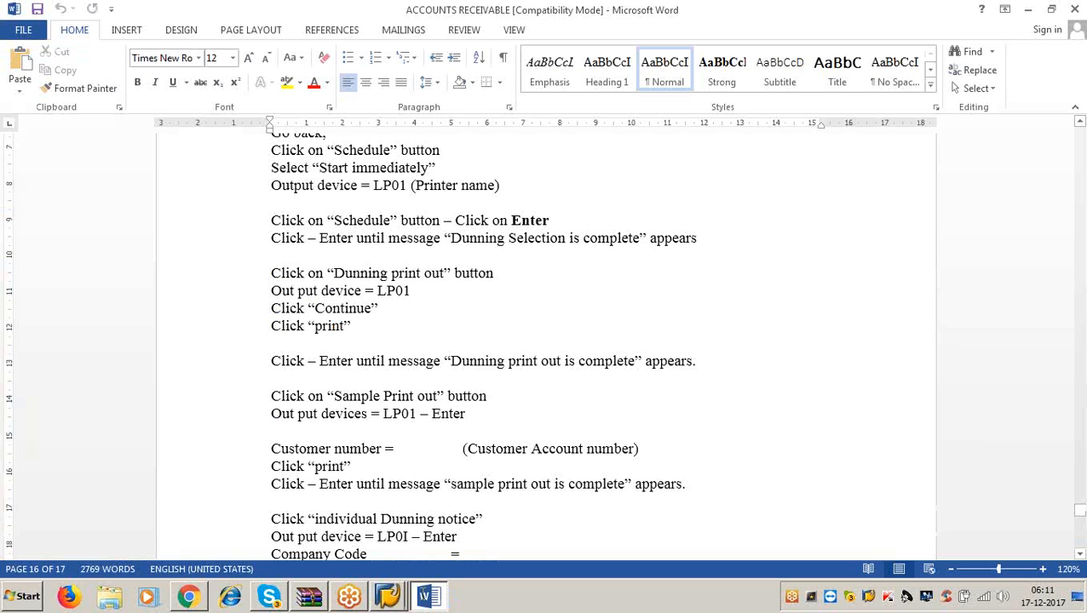
pyautogui.scroll(-3, 420, 452)
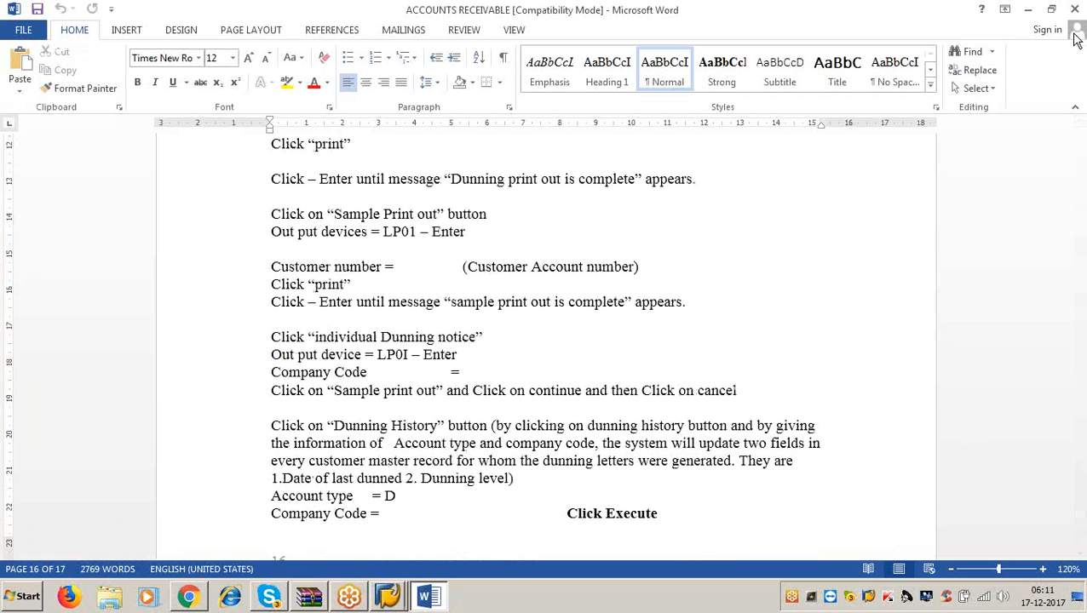
pyautogui.click(1028, 8)
pyautogui.click(120, 88)
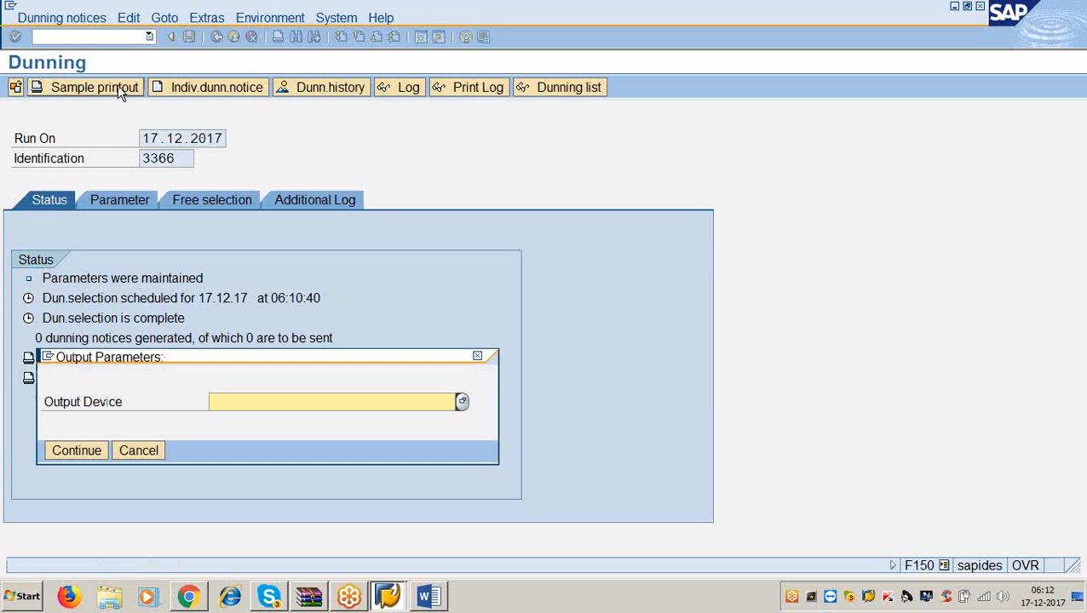
pyautogui.write('lp01')
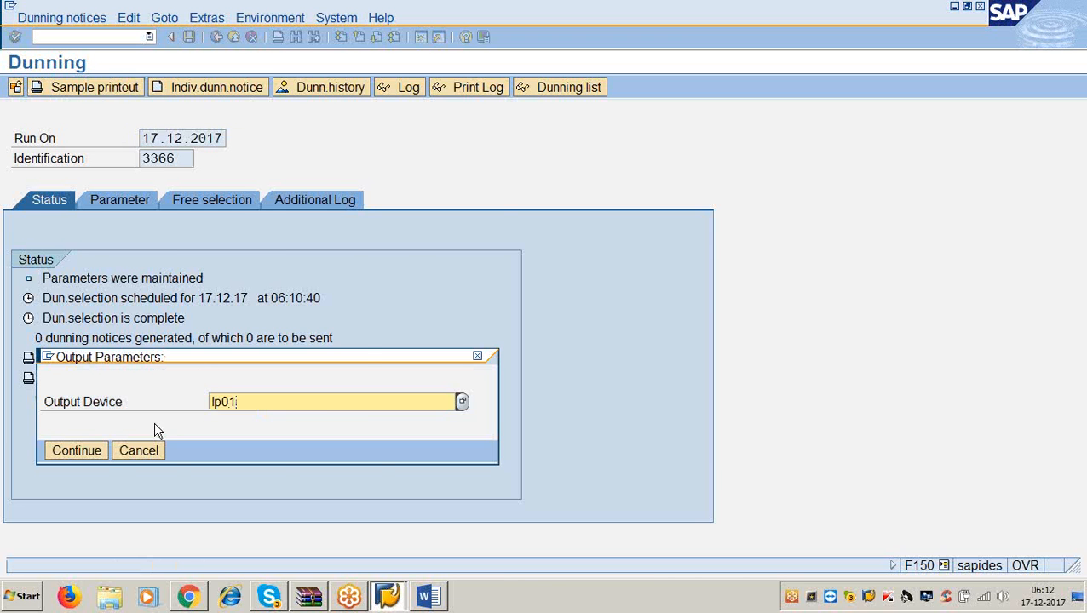
pyautogui.click(96, 451)
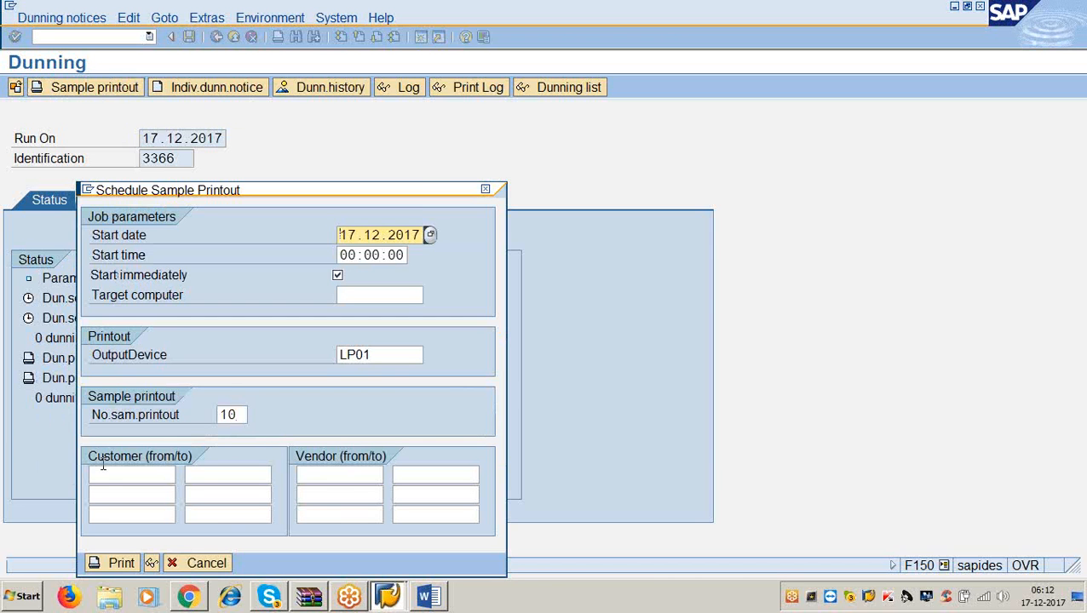
pyautogui.click(102, 471)
pyautogui.write('100')
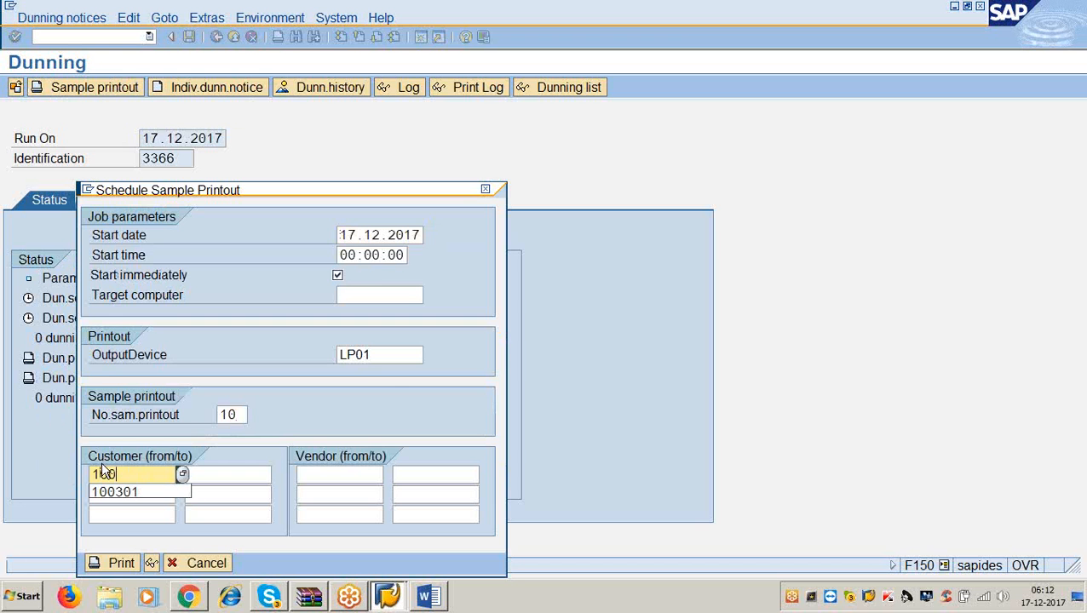
pyautogui.write('301')
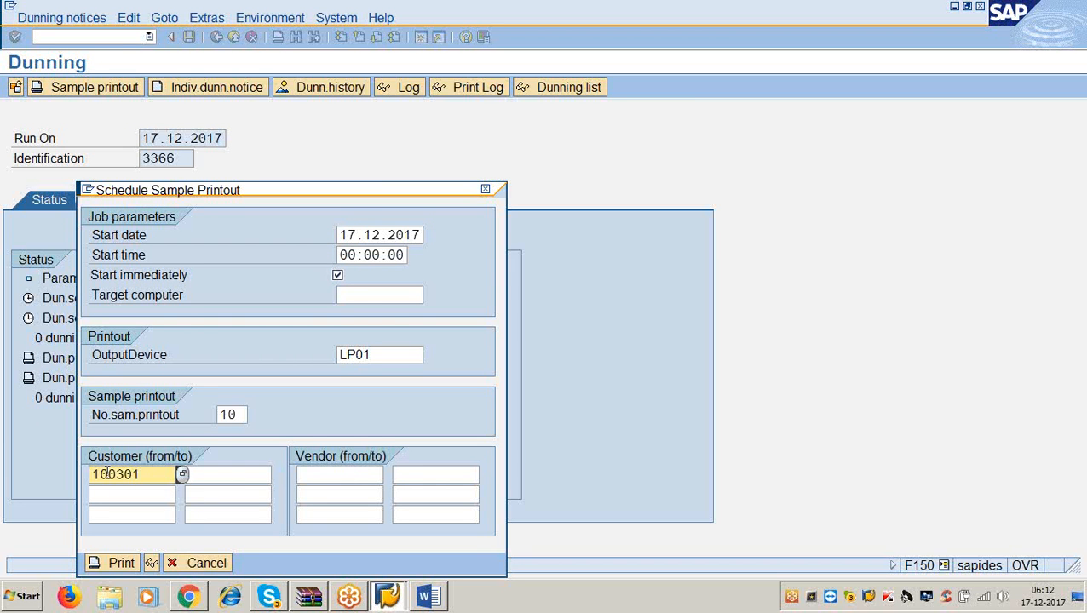
pyautogui.click(106, 564)
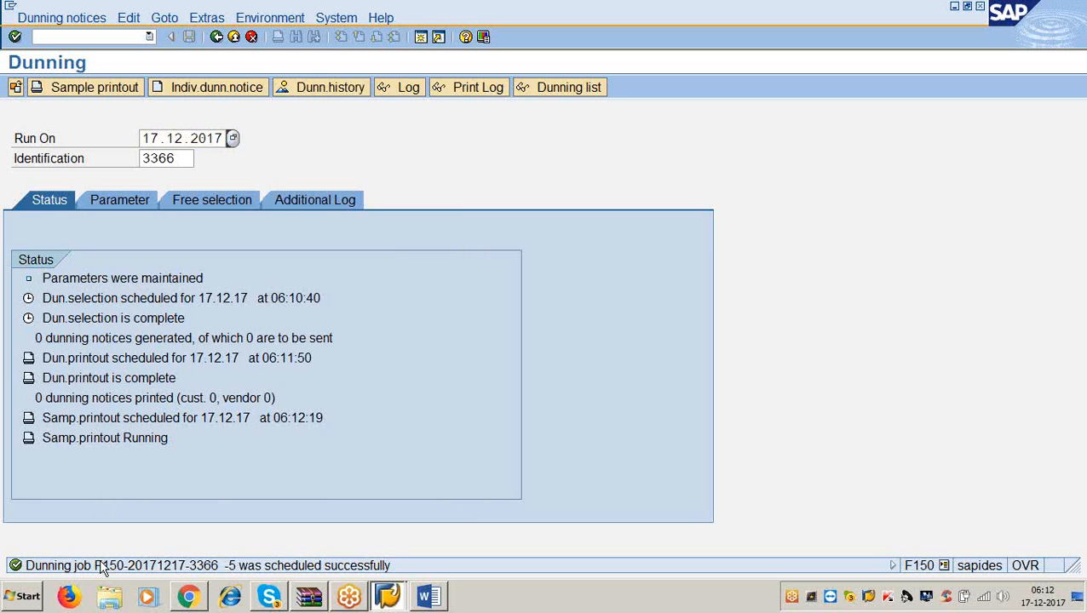
pyautogui.press('Return')
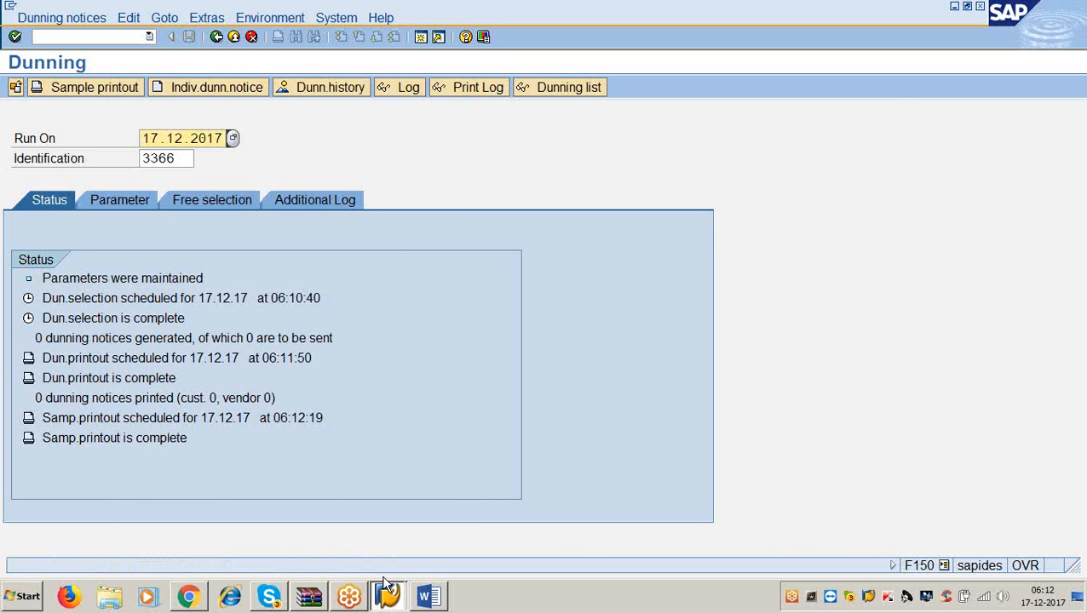
# Step: Check the individual dunning notice instructions in Word and start an individual notice in SAP with output device LP01
pyautogui.click(426, 598)
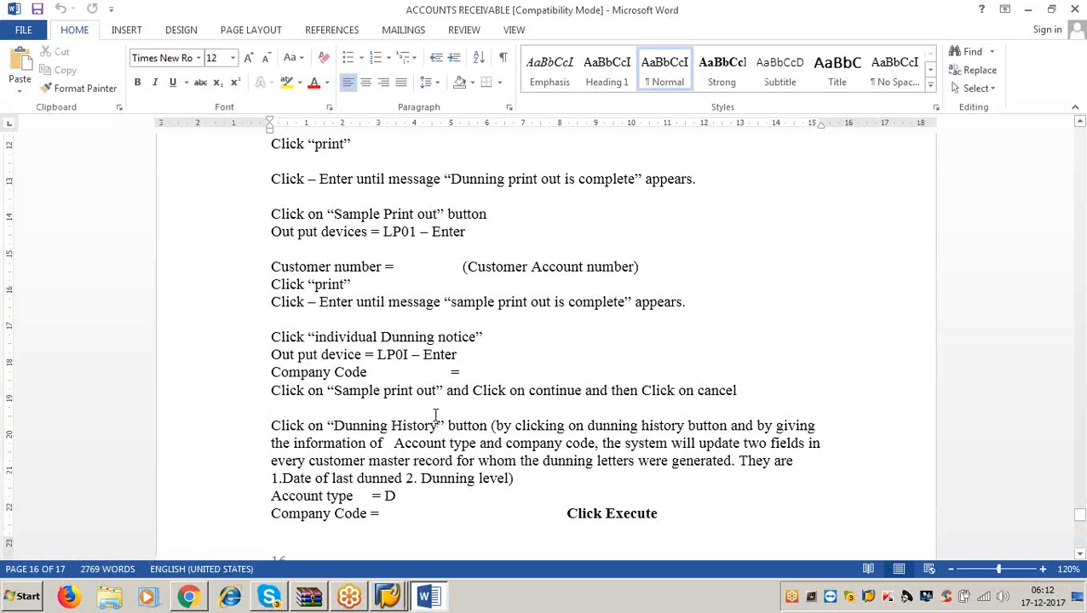
pyautogui.click(1028, 10)
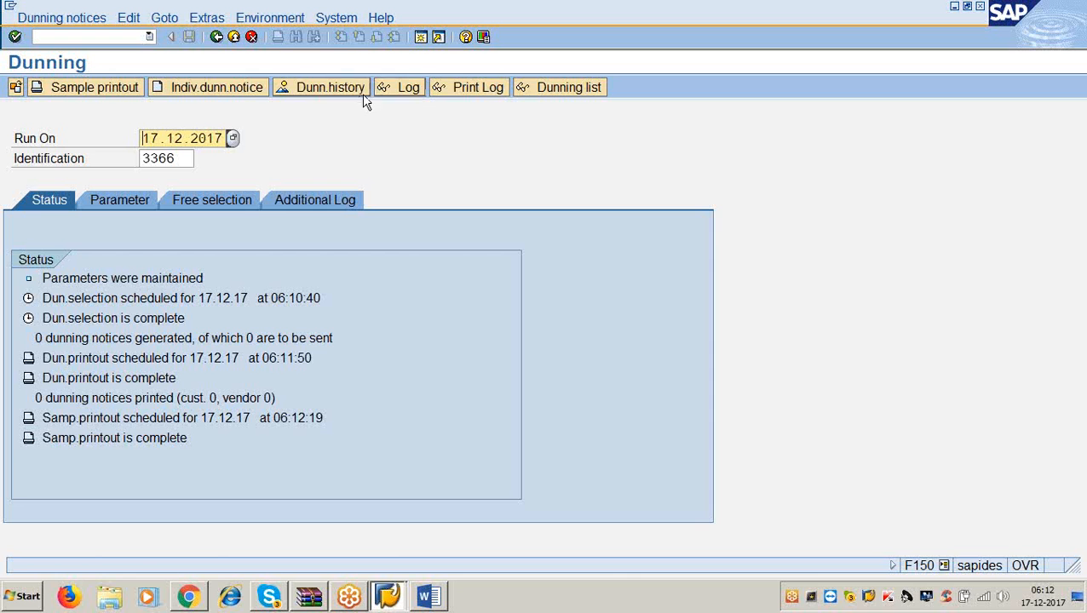
pyautogui.click(233, 92)
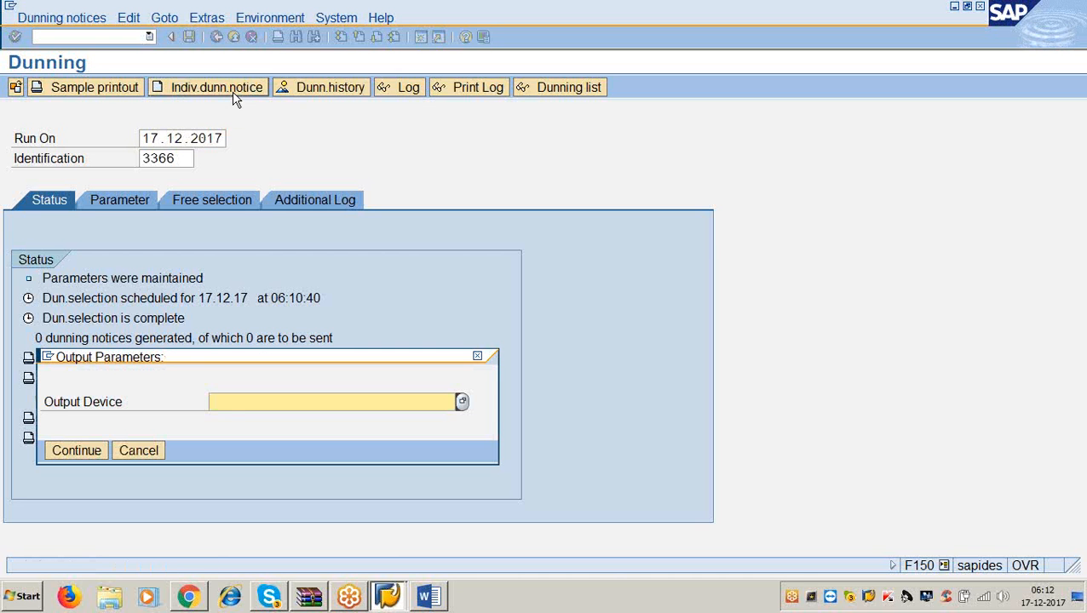
pyautogui.write('lp01')
pyautogui.click(84, 450)
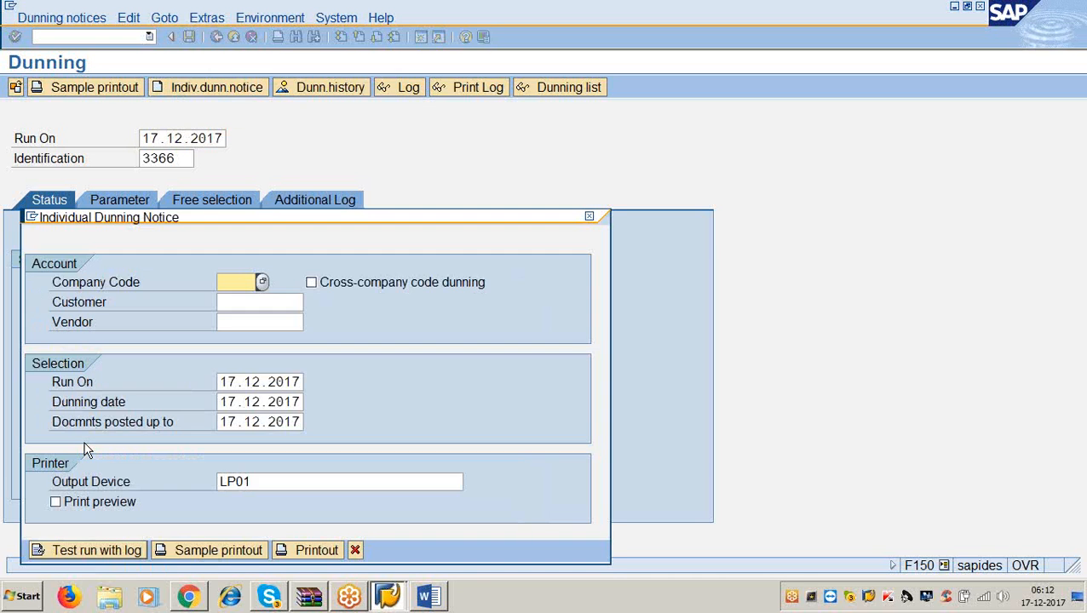
# Step: Recheck the Word instructions, then request a sample printout of SAP's individual dunning notice for company code 3366 and the customer's account number
pyautogui.click(435, 601)
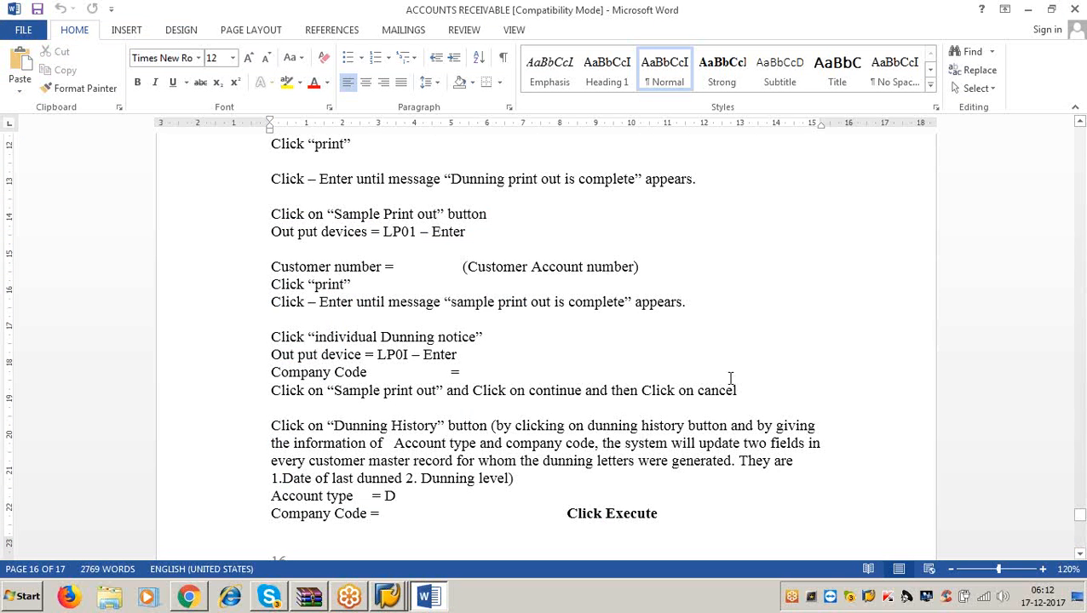
pyautogui.click(1029, 9)
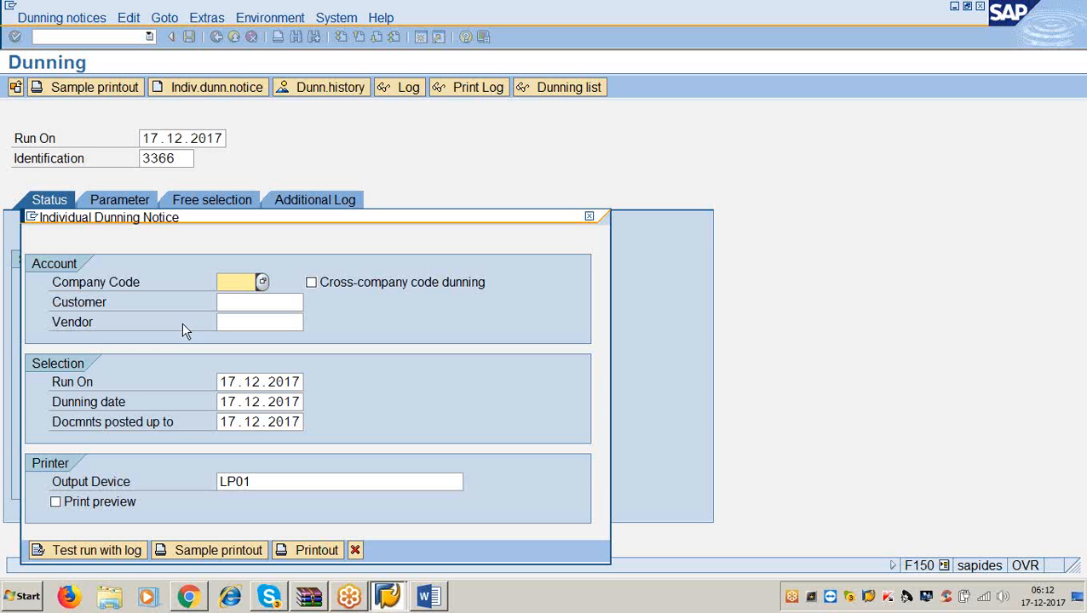
pyautogui.write('33')
pyautogui.click(220, 310)
pyautogui.click(236, 552)
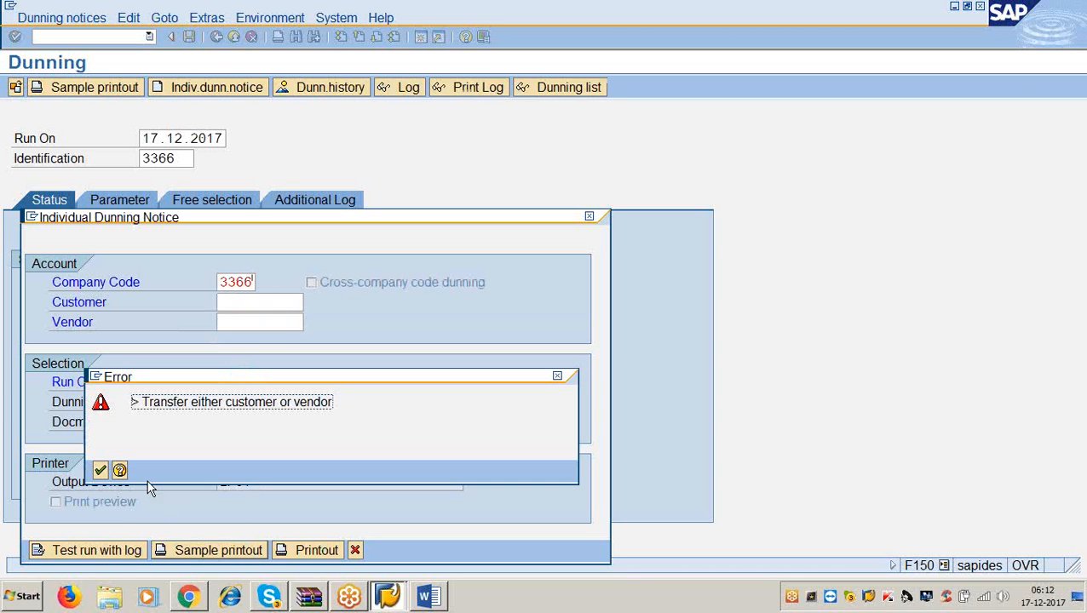
pyautogui.click(101, 475)
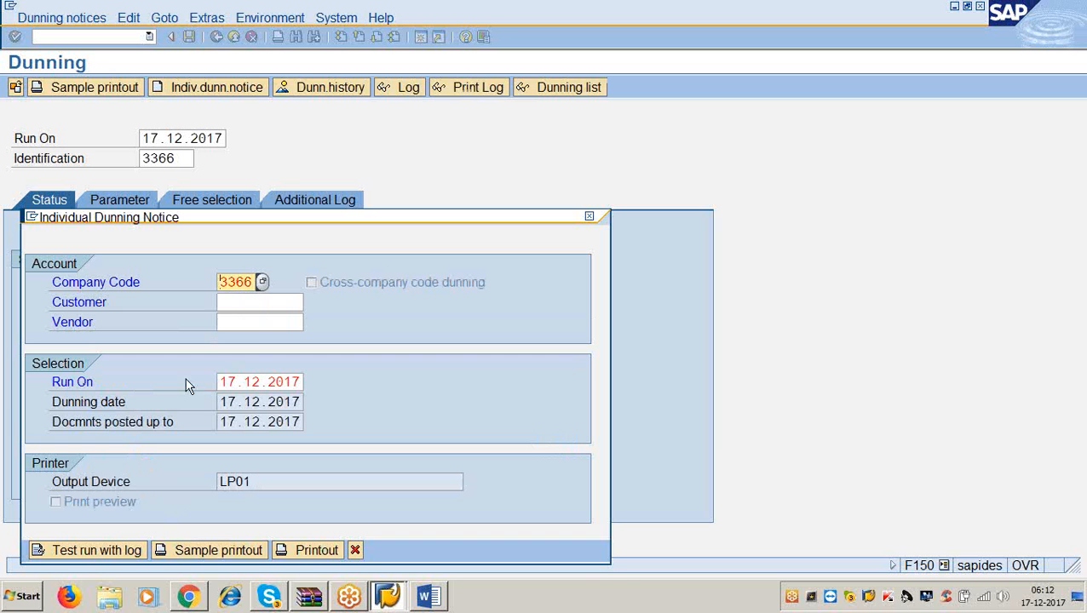
pyautogui.click(230, 304)
pyautogui.write('100301')
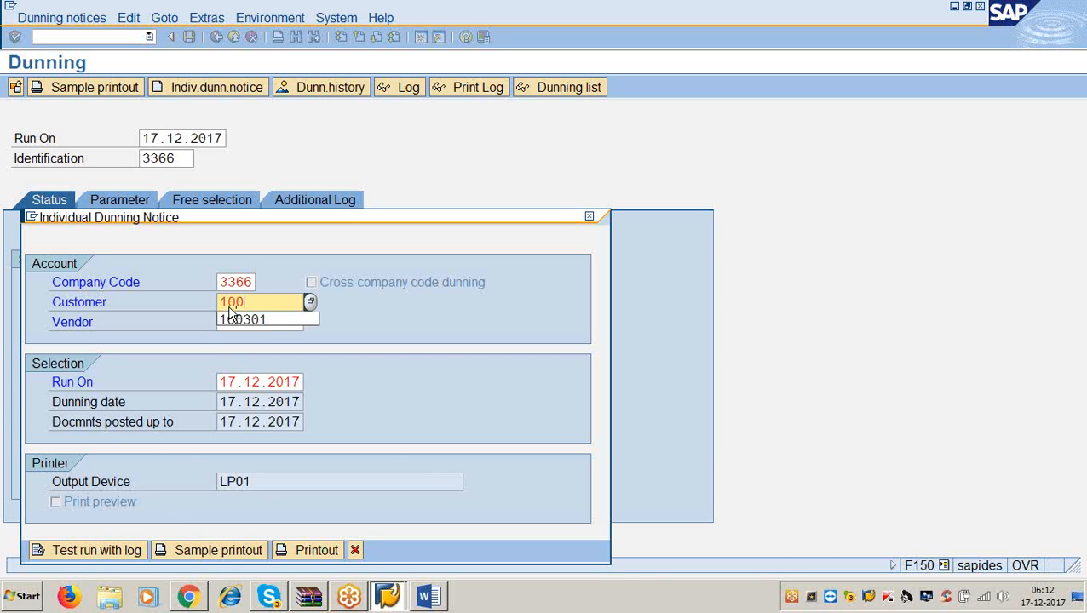
pyautogui.click(256, 554)
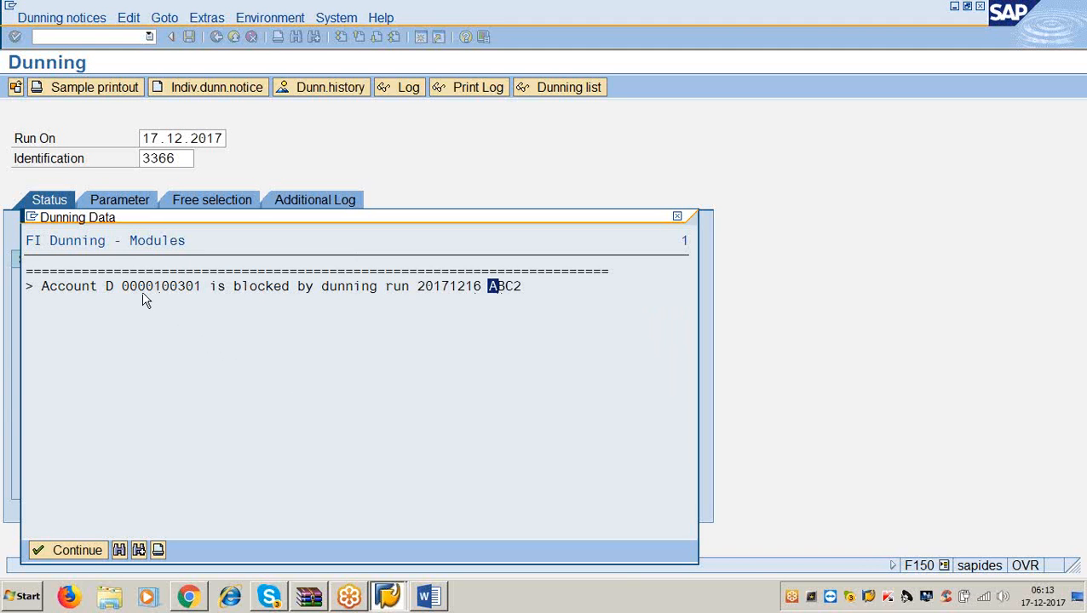
# Step: Examine the message in the dunning data log and close both the log and the individual dunning notice
pyautogui.click(529, 289)
pyautogui.click(65, 551)
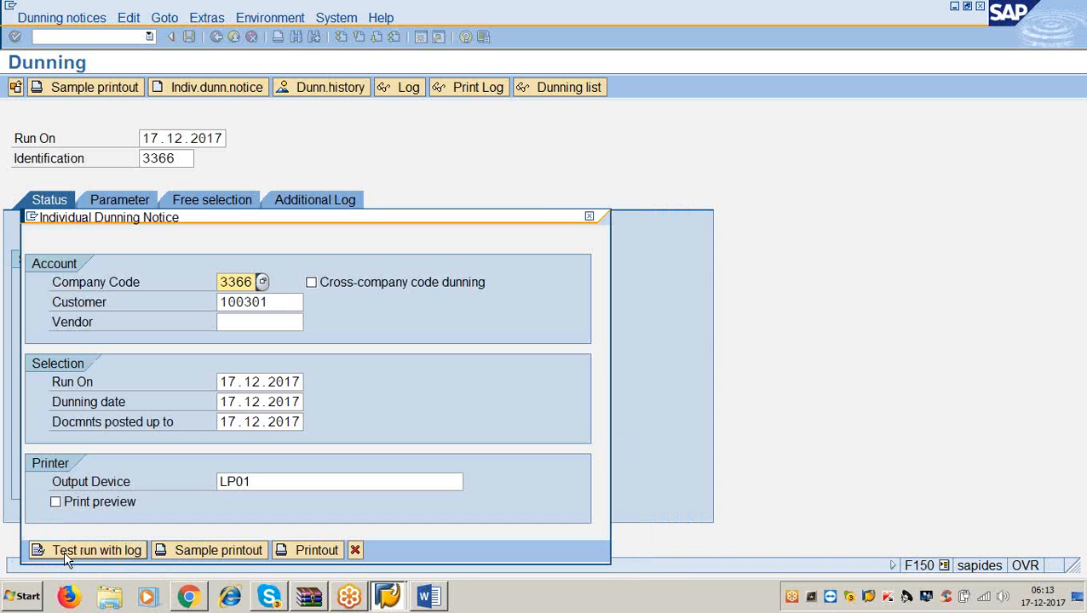
pyautogui.click(356, 552)
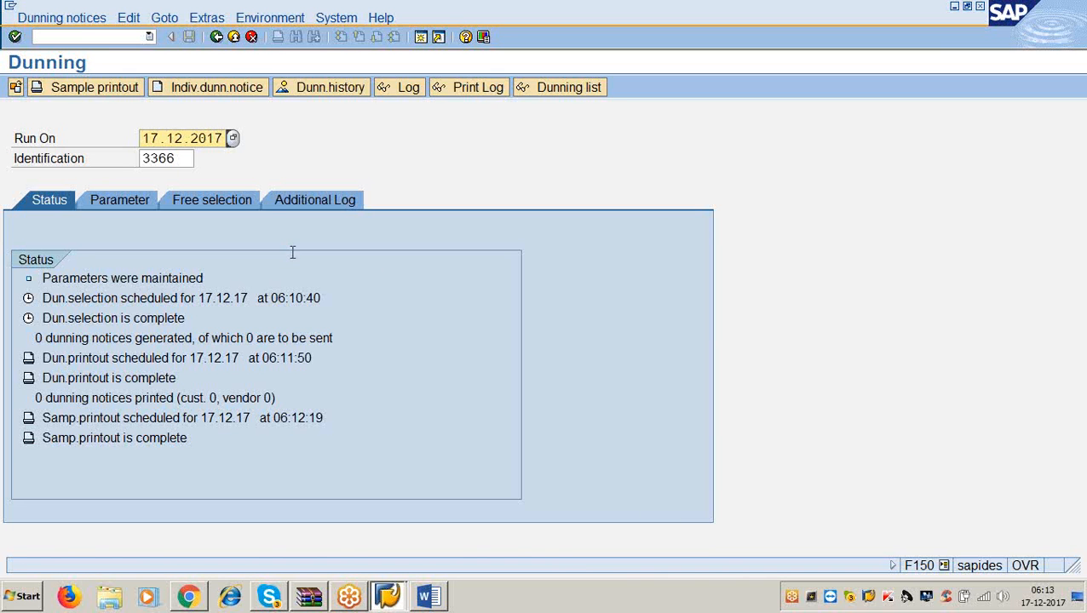
# Step: Look through the dunning menu options, open the dunning history and return to the dunning run
pyautogui.click(73, 18)
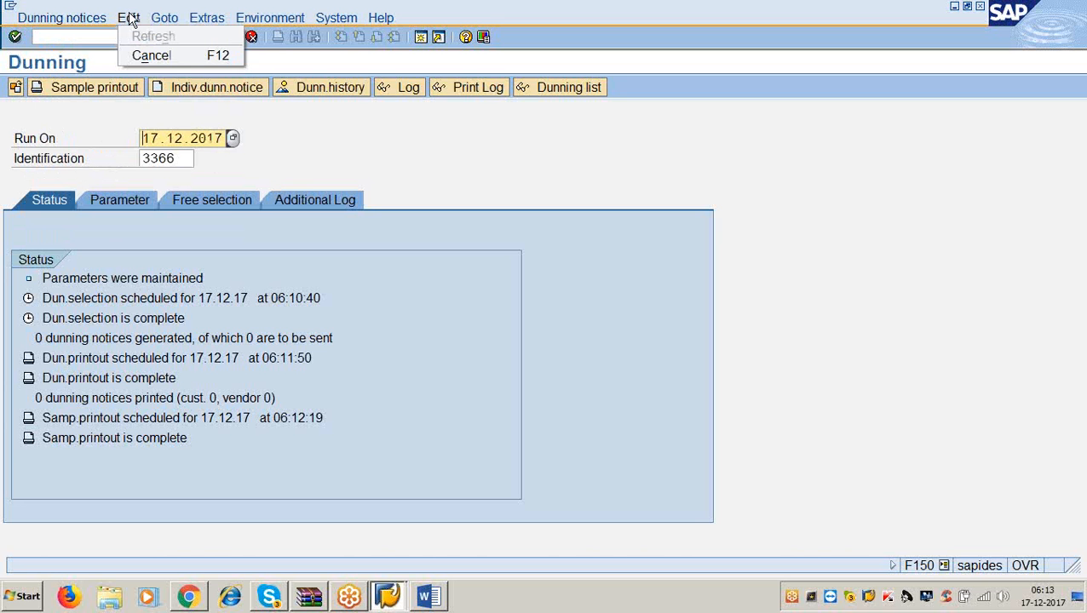
pyautogui.moveTo(161, 21)
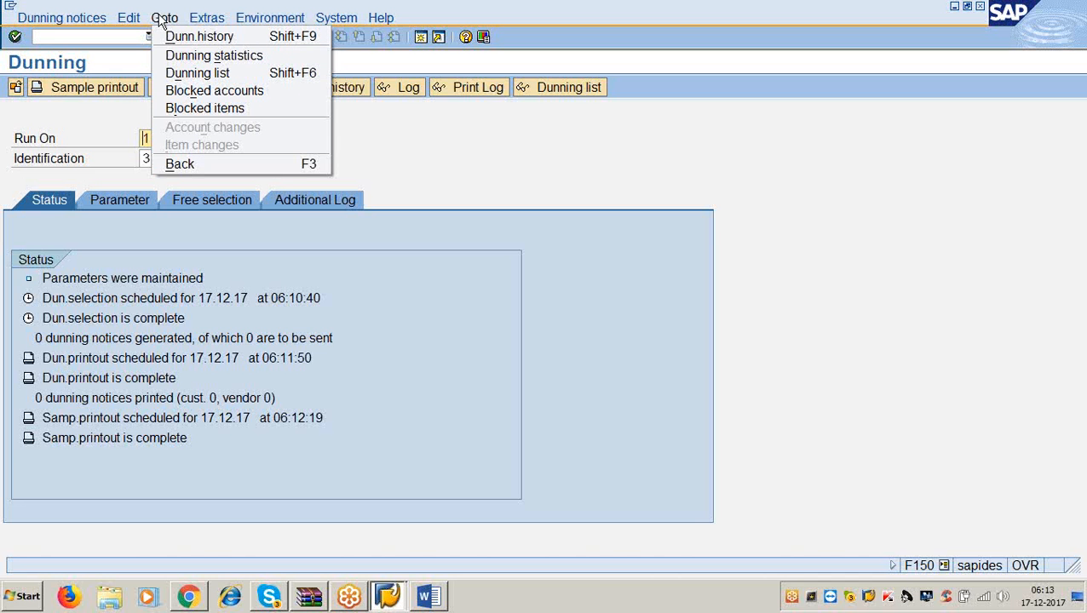
pyautogui.click(172, 36)
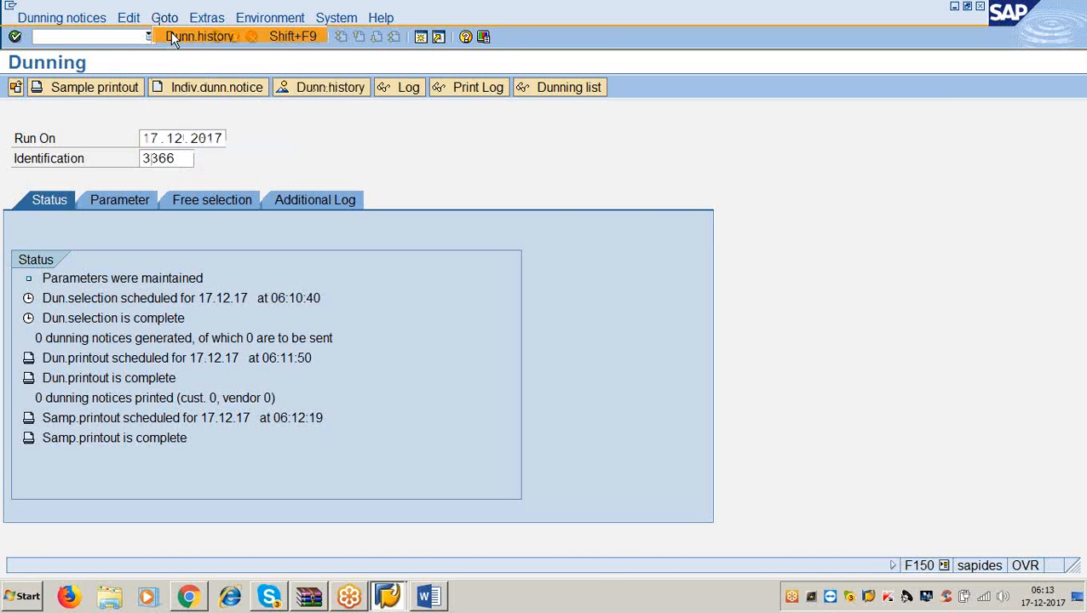
pyautogui.click(217, 36)
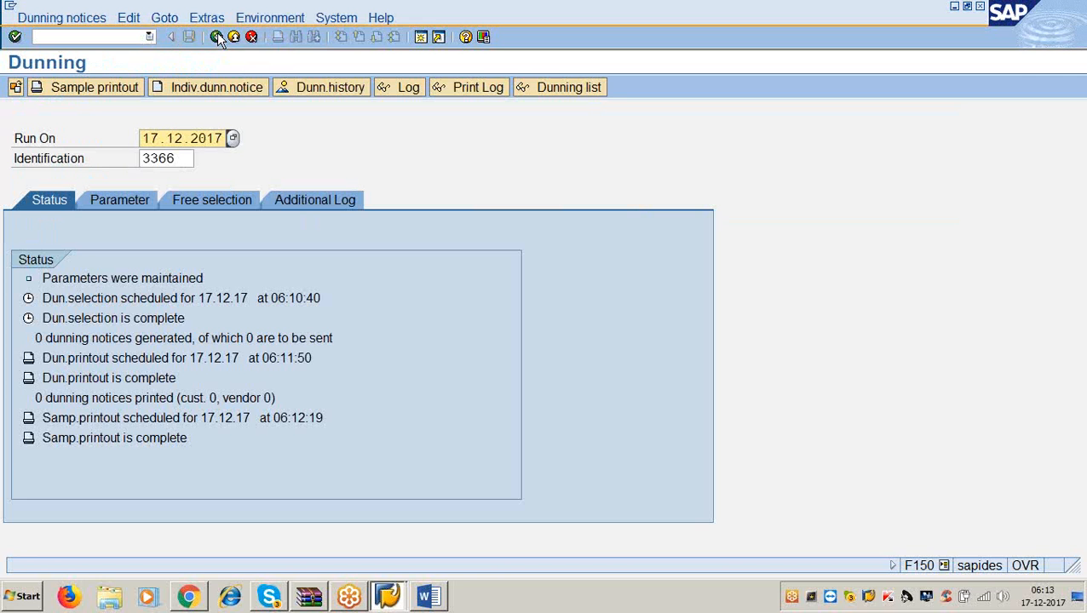
# Step: Open the dunning run log and examine the job's log entries
pyautogui.click(166, 19)
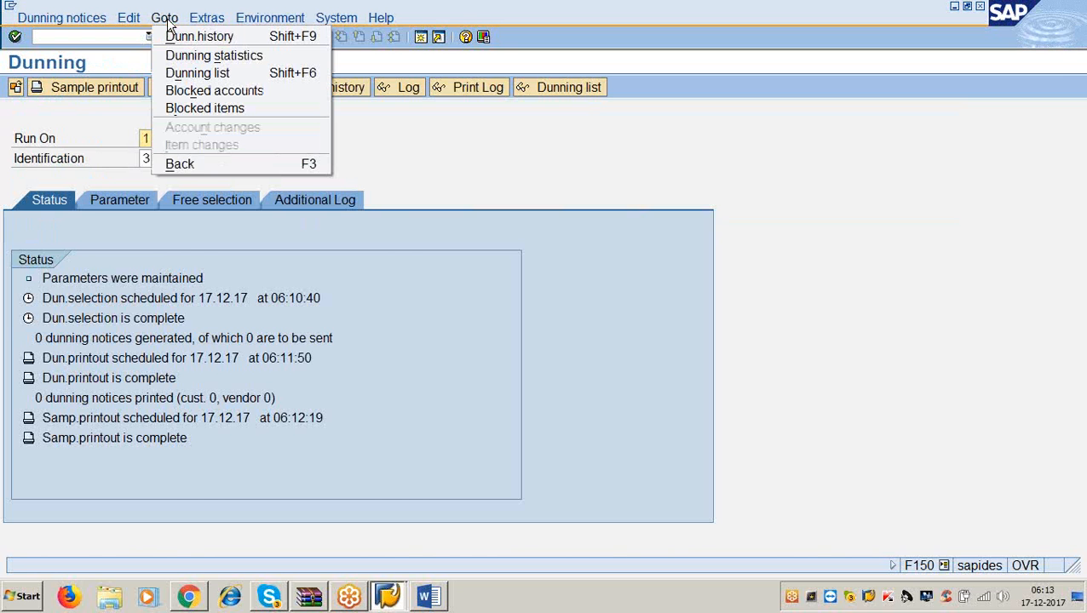
pyautogui.moveTo(206, 26)
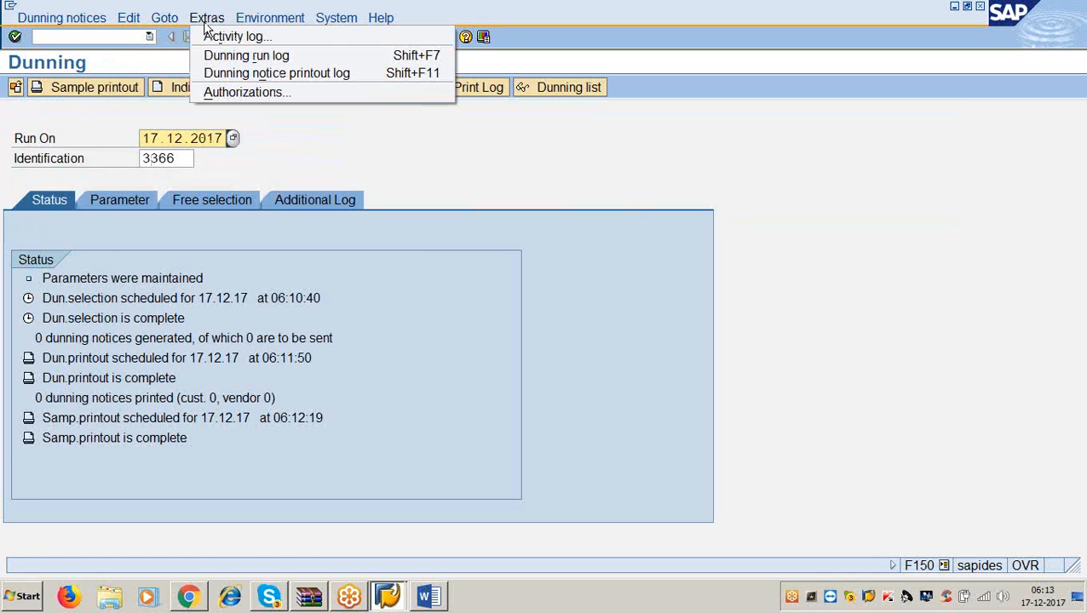
pyautogui.click(220, 56)
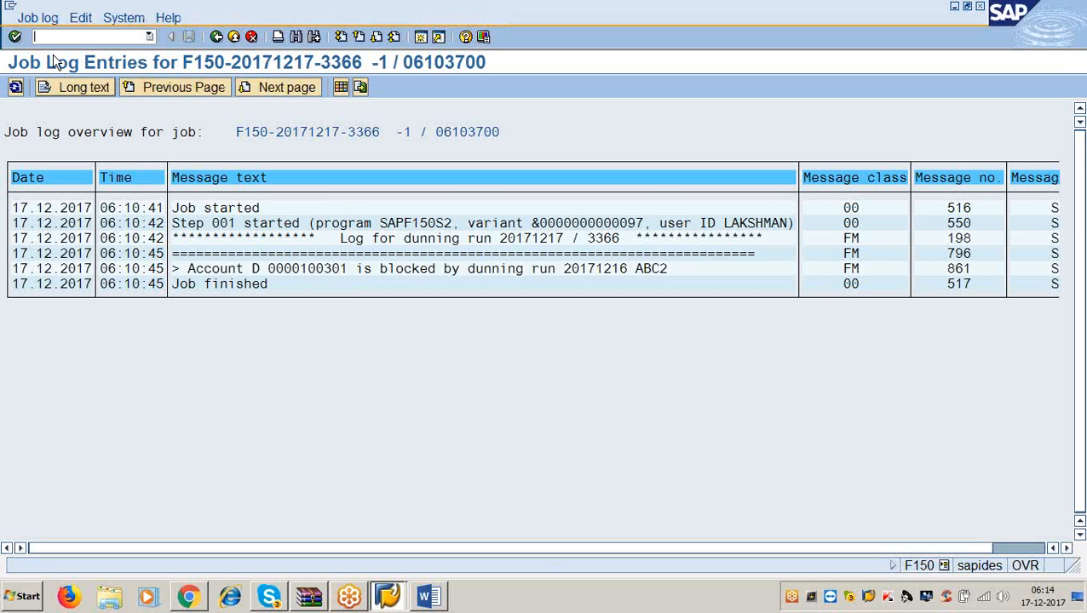
# Step: Close the dunning job log and look through the extras and environment options of the dunning run
pyautogui.click(94, 17)
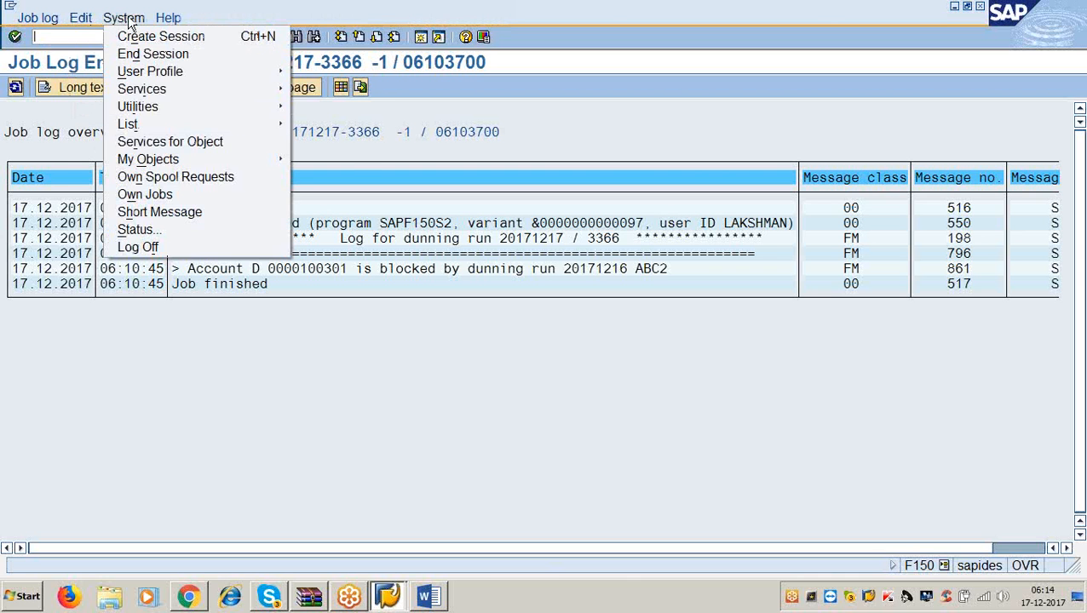
pyautogui.moveTo(168, 18)
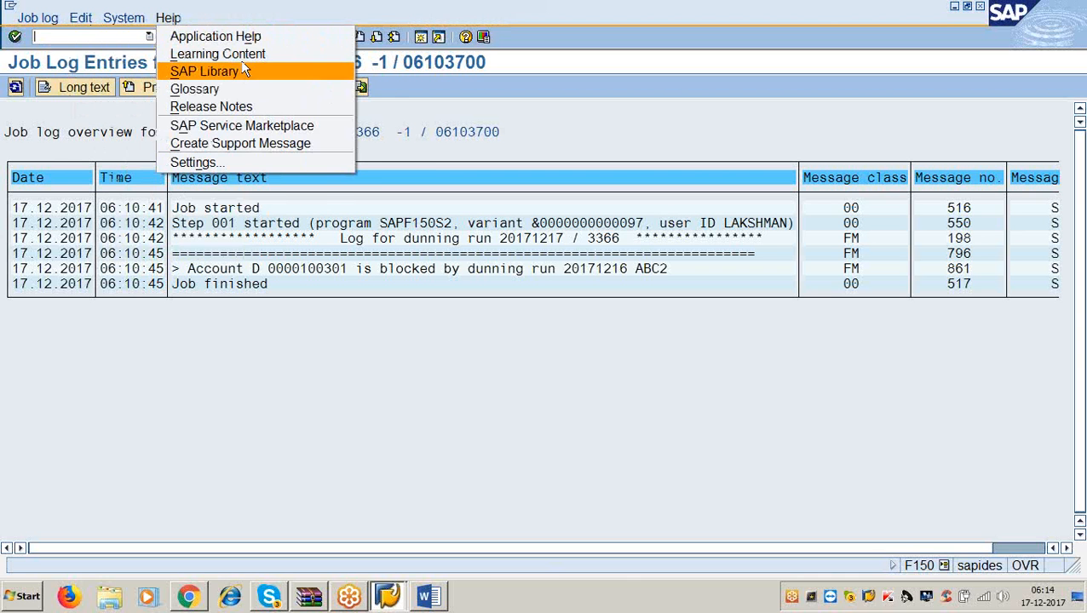
pyautogui.click(614, 119)
pyautogui.click(217, 37)
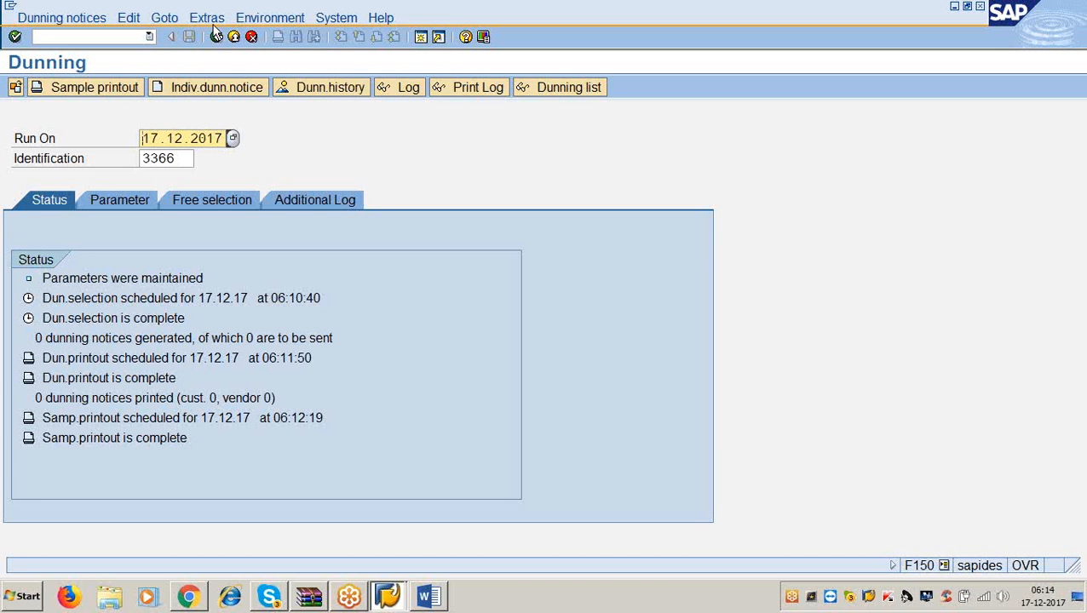
pyautogui.click(212, 22)
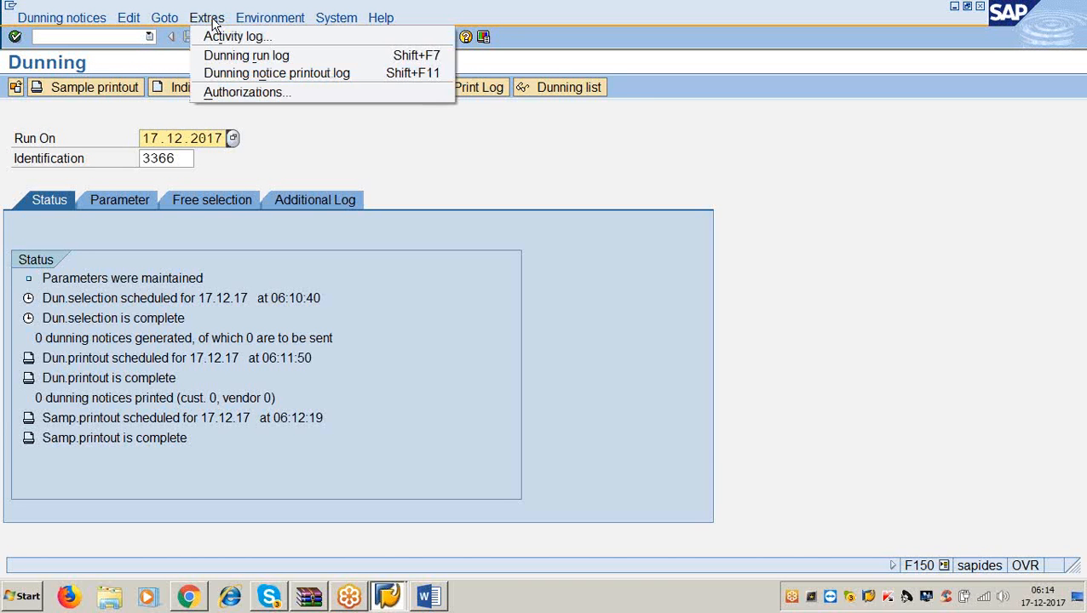
pyautogui.moveTo(262, 26)
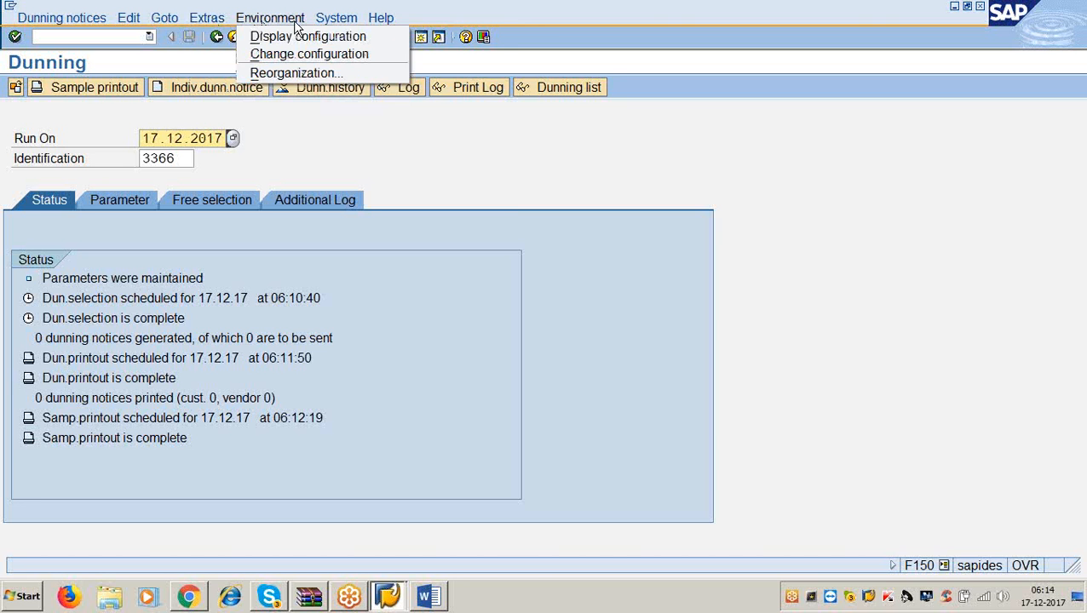
pyautogui.click(617, 258)
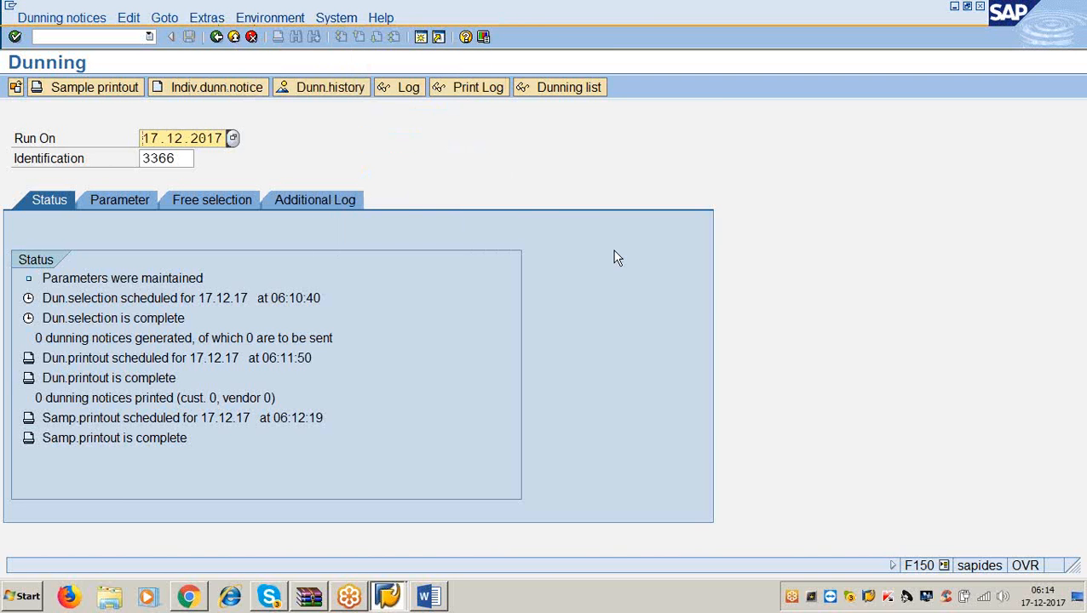
# Step: Start transaction XD02 and open customer srujana and company in company code 3366 for changes
pyautogui.click(135, 36)
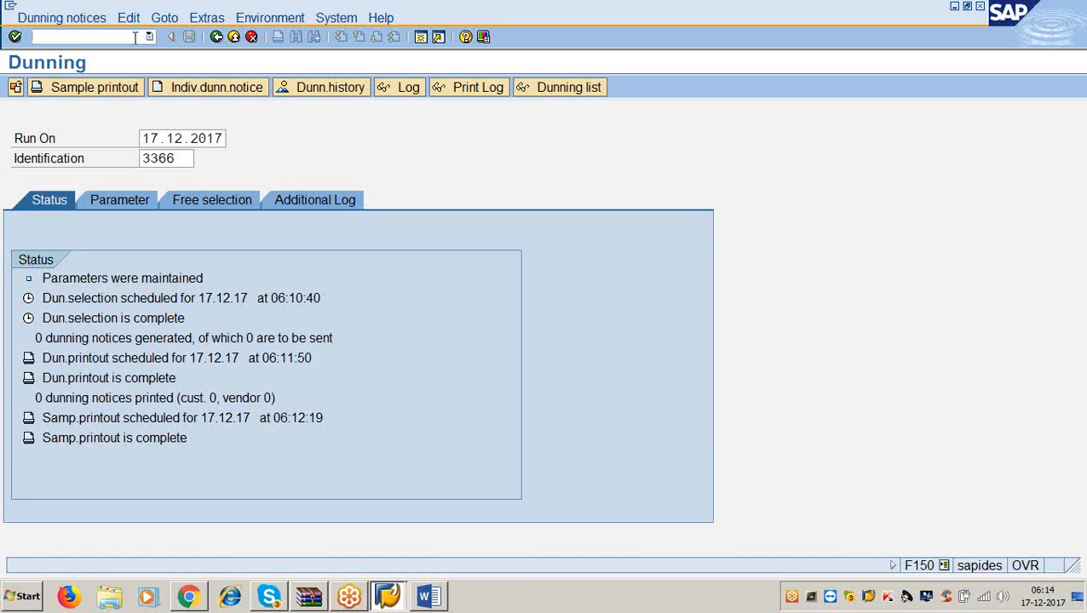
pyautogui.write('/nxd02')
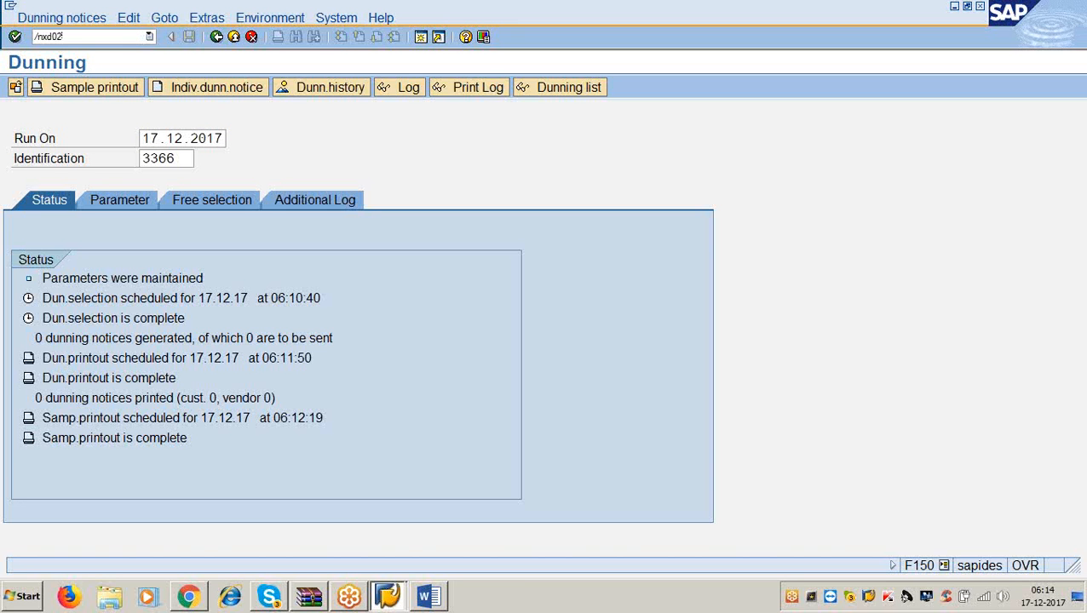
pyautogui.press('Return')
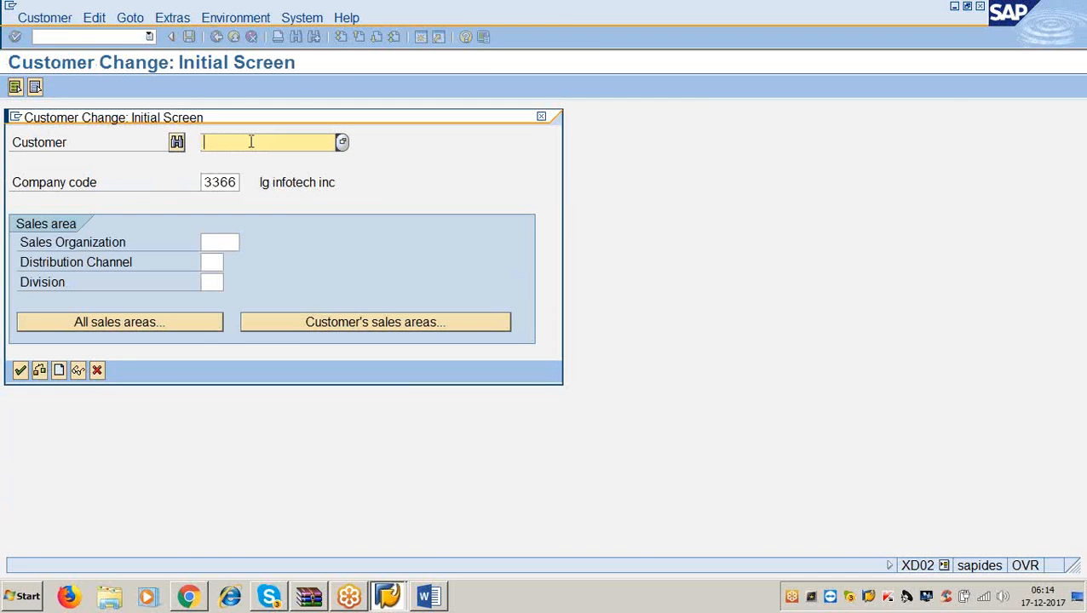
pyautogui.press('F4')
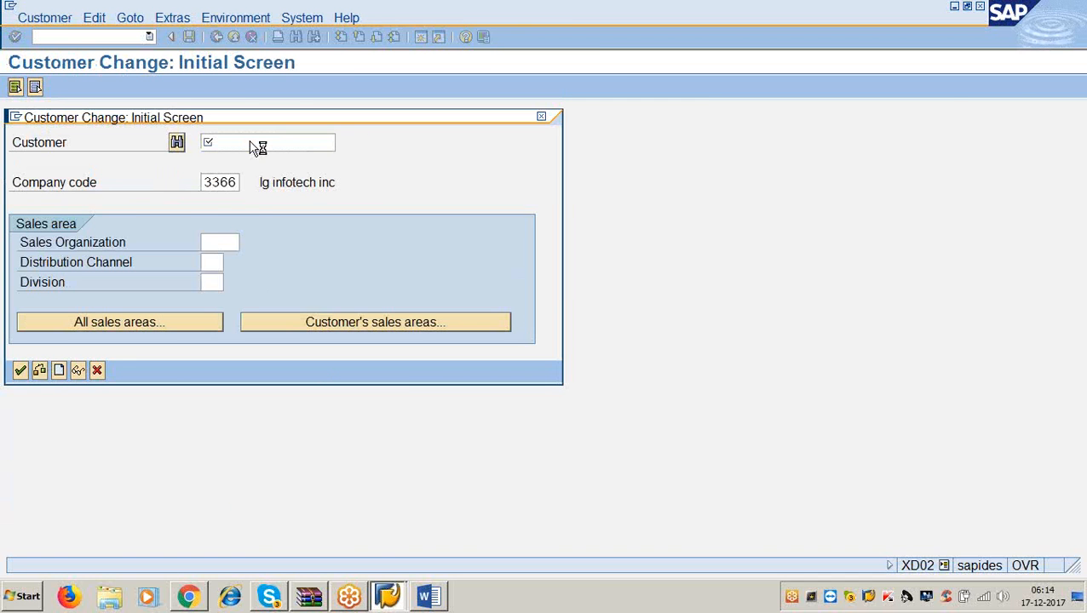
pyautogui.press('Return')
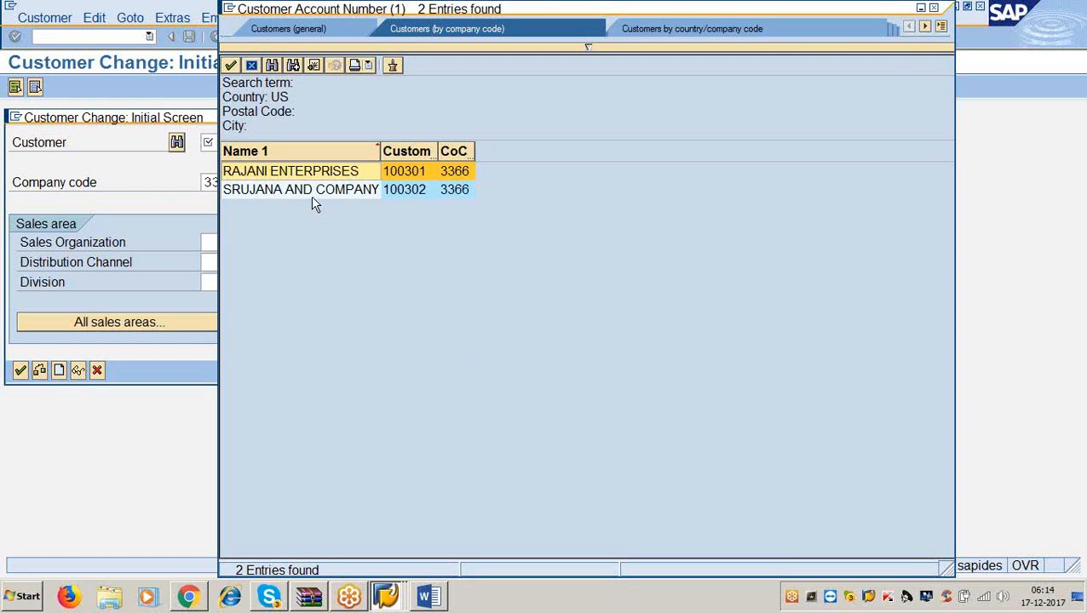
pyautogui.doubleClick(311, 189)
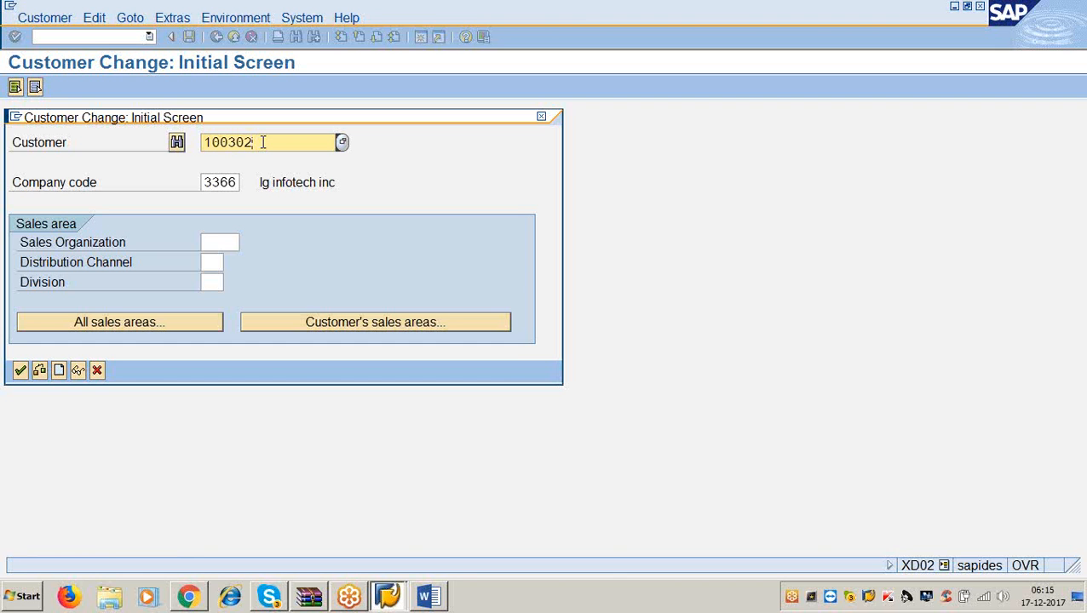
pyautogui.press('Return')
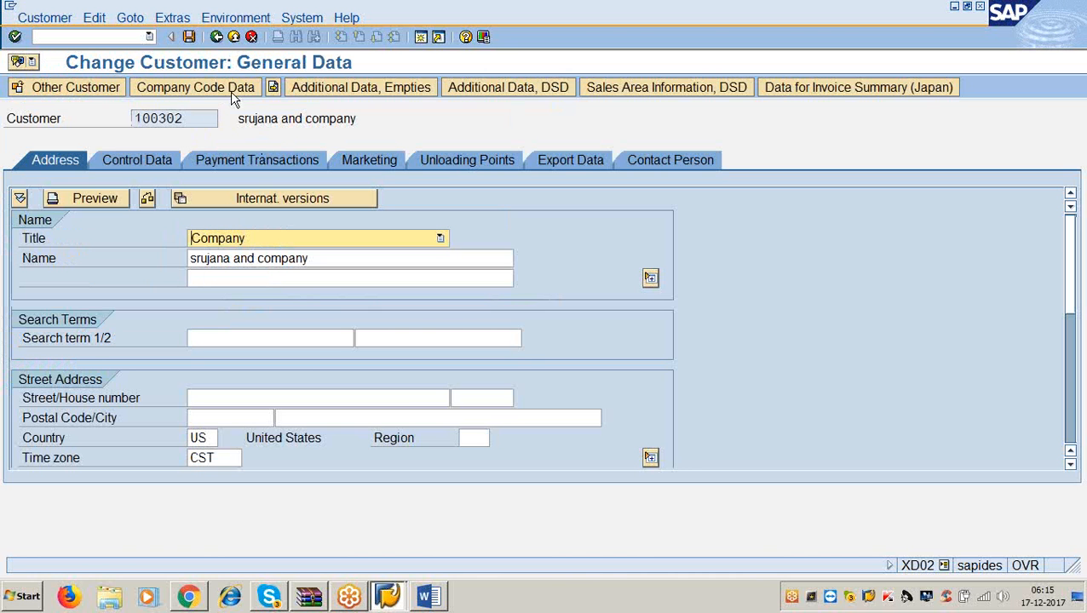
# Step: Assign dunning procedure 3366 in the customer's company code correspondence data, save the changes and leave the customer master
pyautogui.click(230, 91)
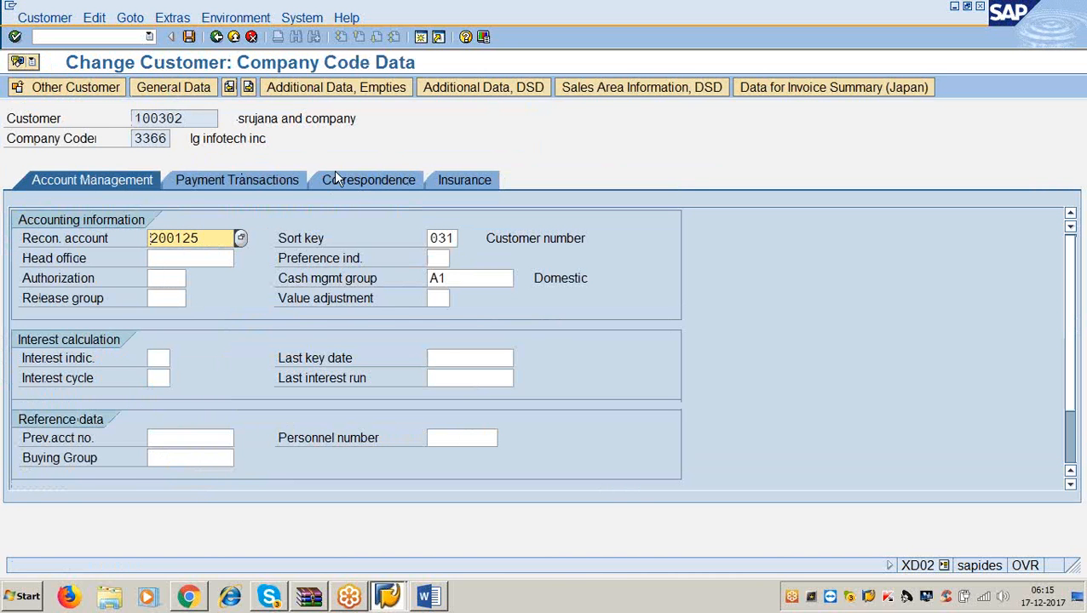
pyautogui.click(338, 176)
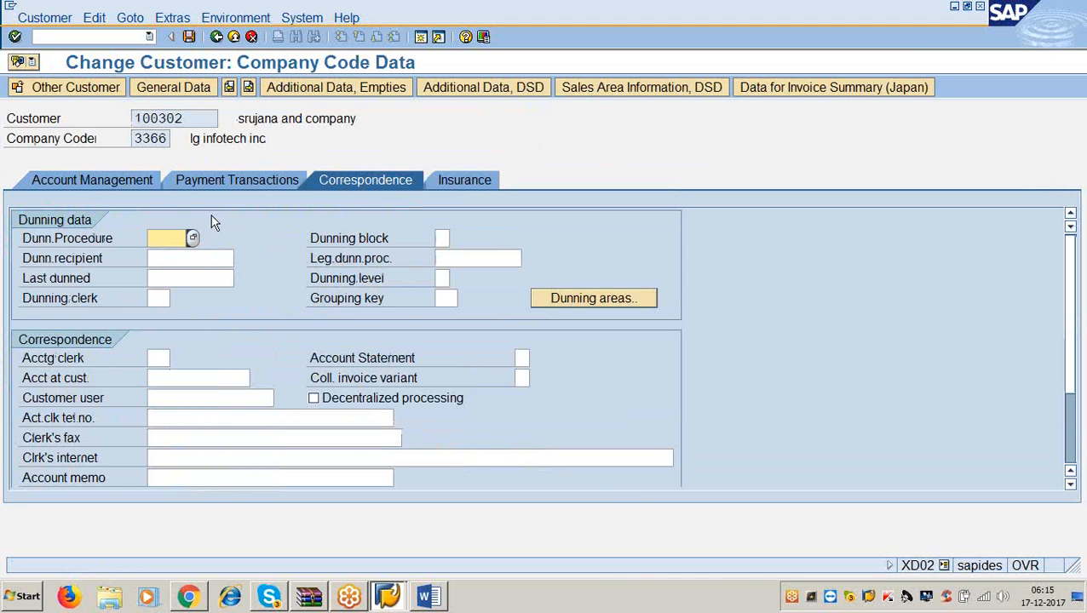
pyautogui.write('3366')
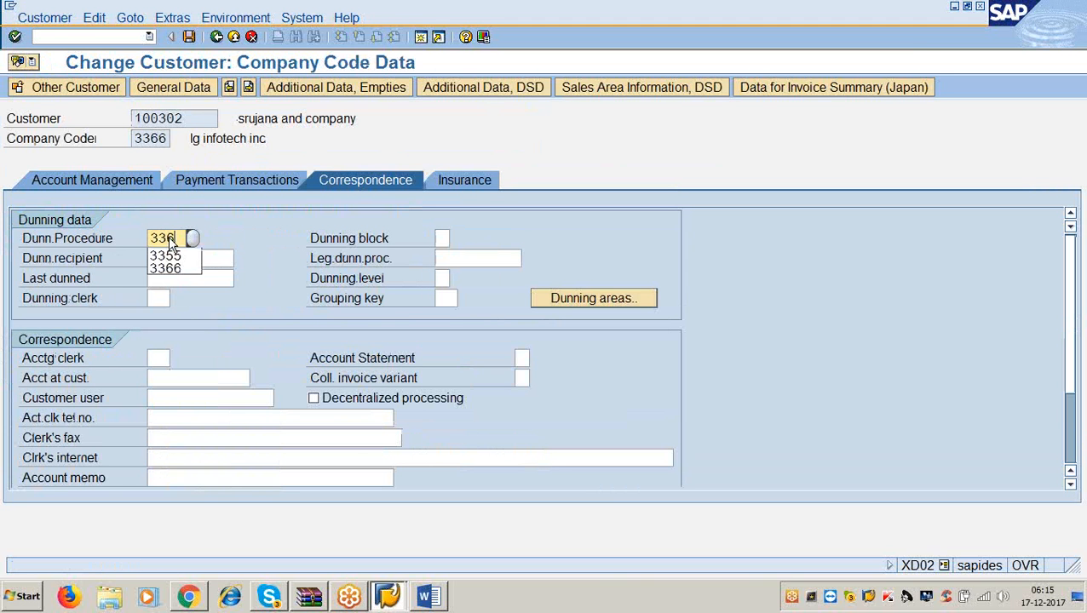
pyautogui.click(189, 37)
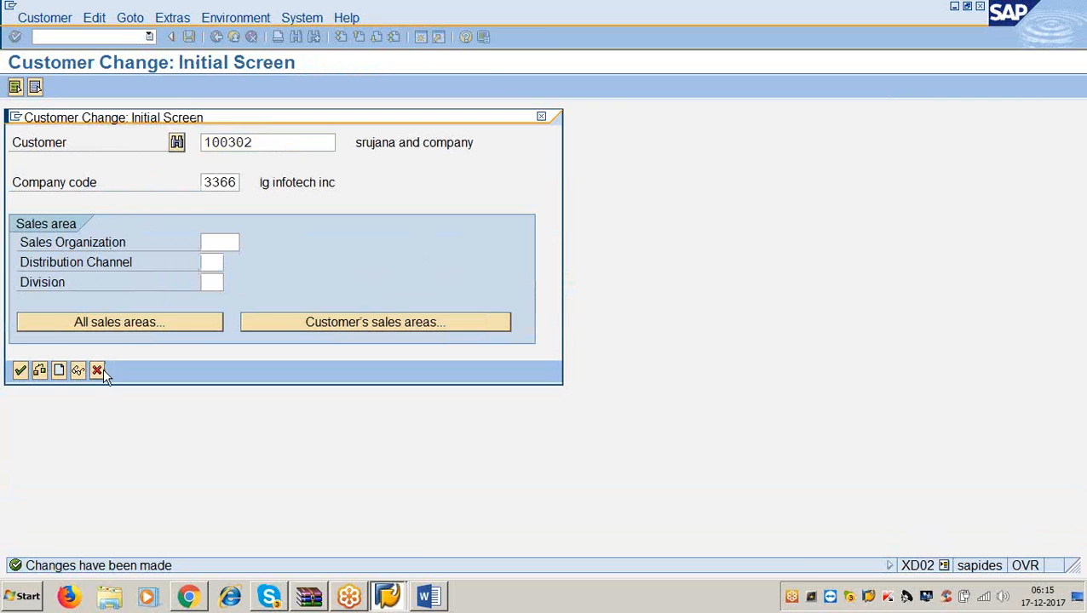
pyautogui.click(99, 372)
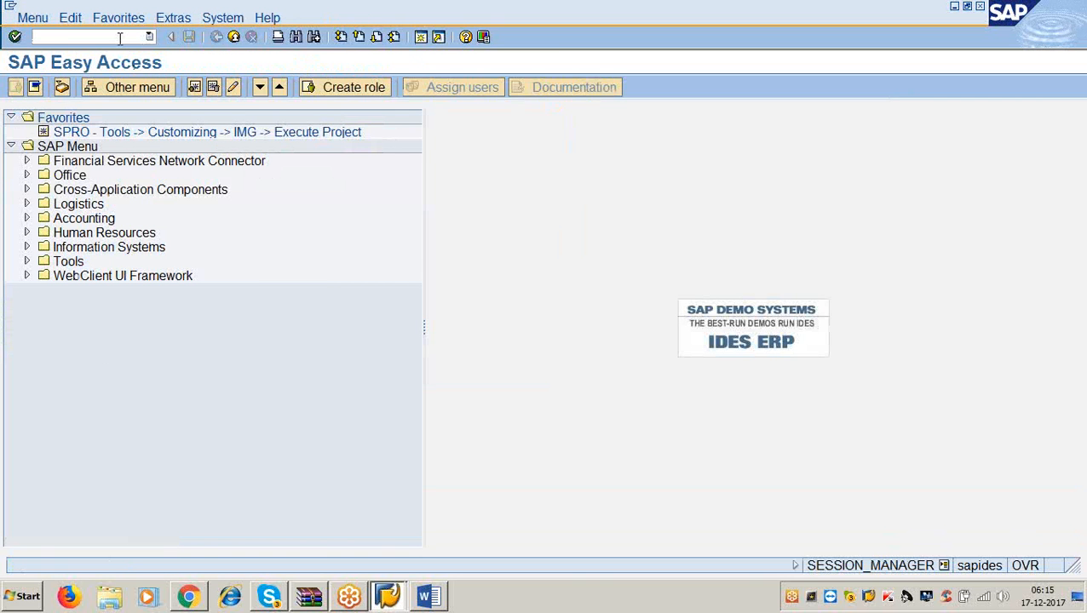
# Step: Start transaction F-22 and set the customer invoice's document date to 17.12.2017
pyautogui.write('/nxd')
pyautogui.press('BackSpace')
pyautogui.press('BackSpace')
pyautogui.write('f-22')
pyautogui.press('Return')
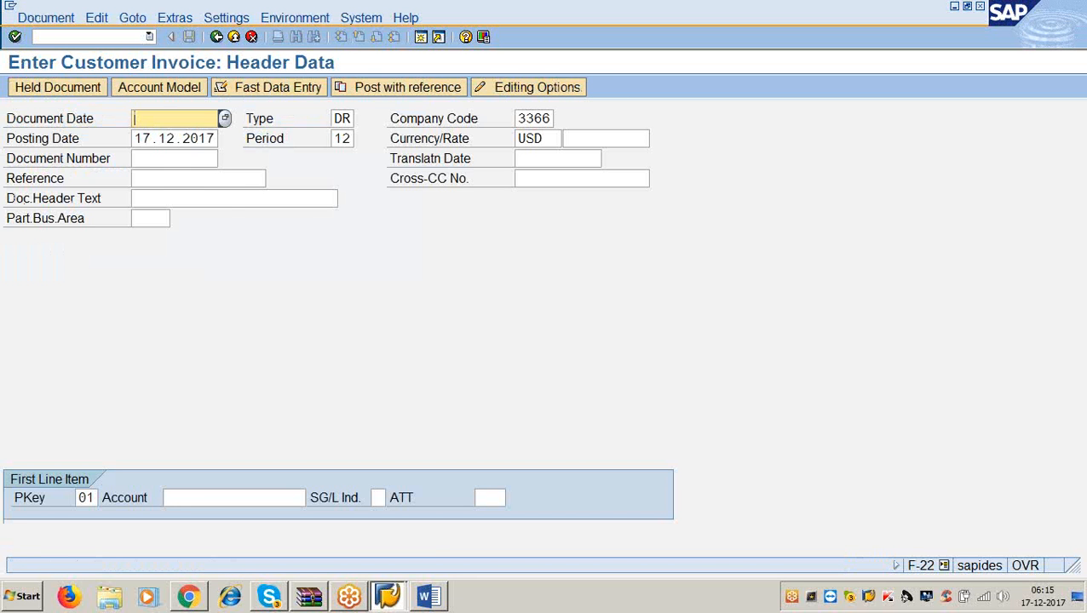
pyautogui.write('17.12.2017')
pyautogui.press('Tab')
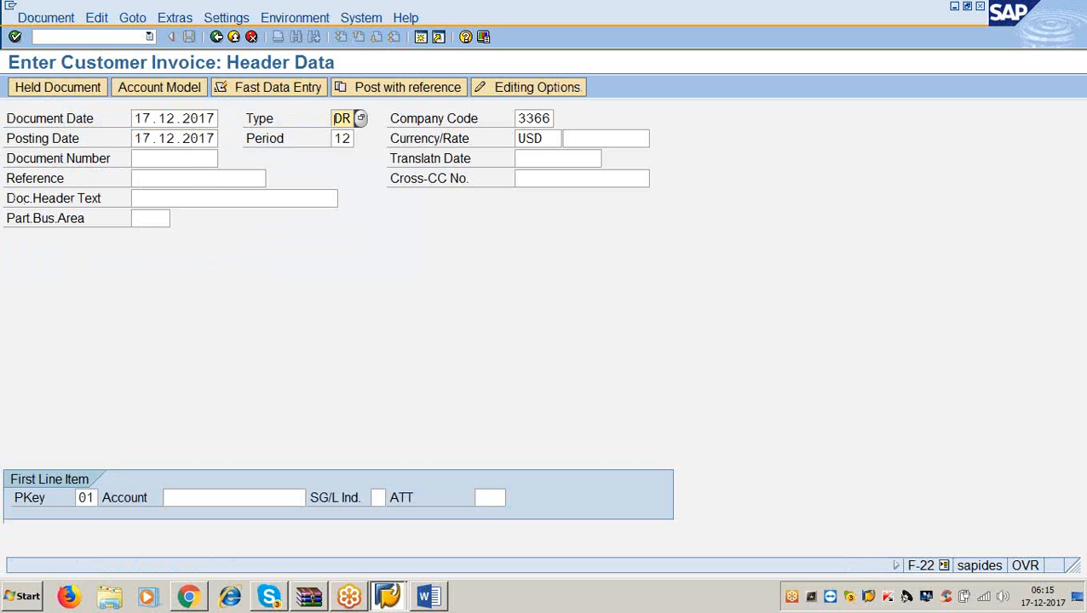
# Step: Enter the account number of srujana and company for the first line item and continue to the customer item
pyautogui.press('Tab')
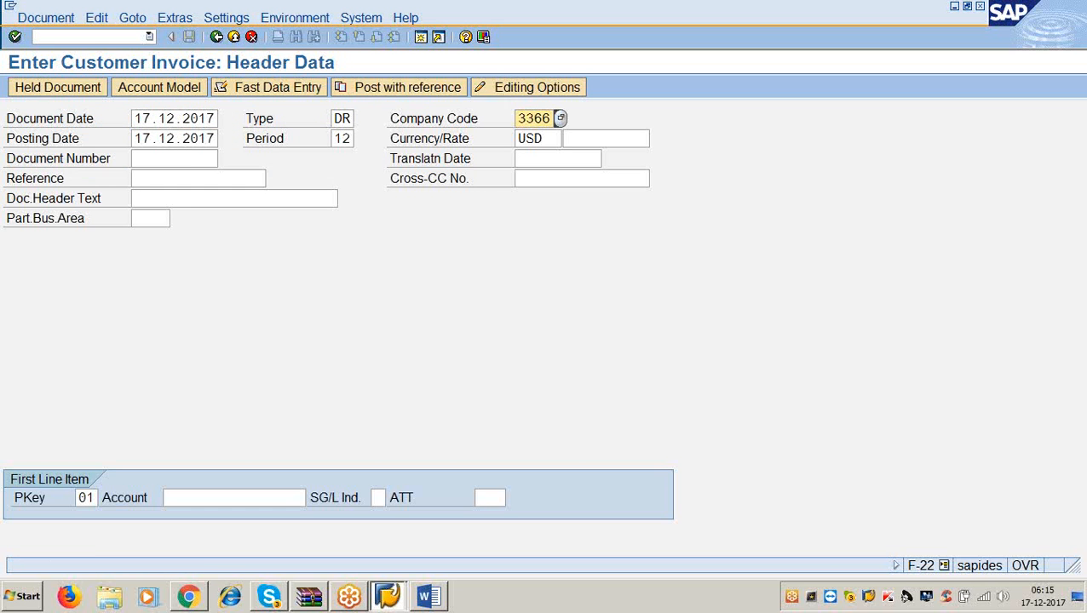
pyautogui.press('Tab')
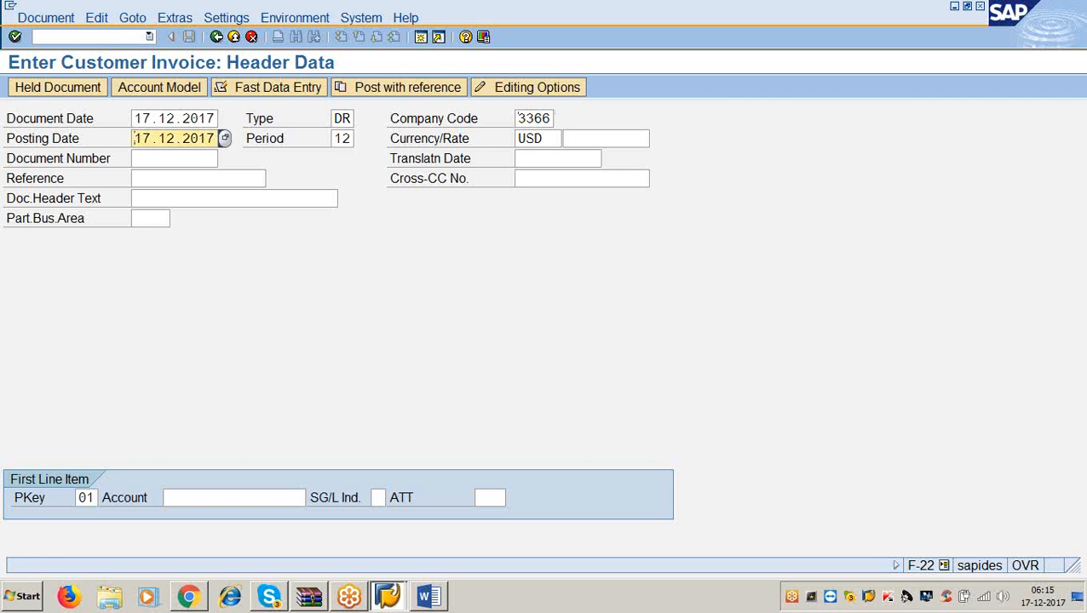
pyautogui.press('Tab')
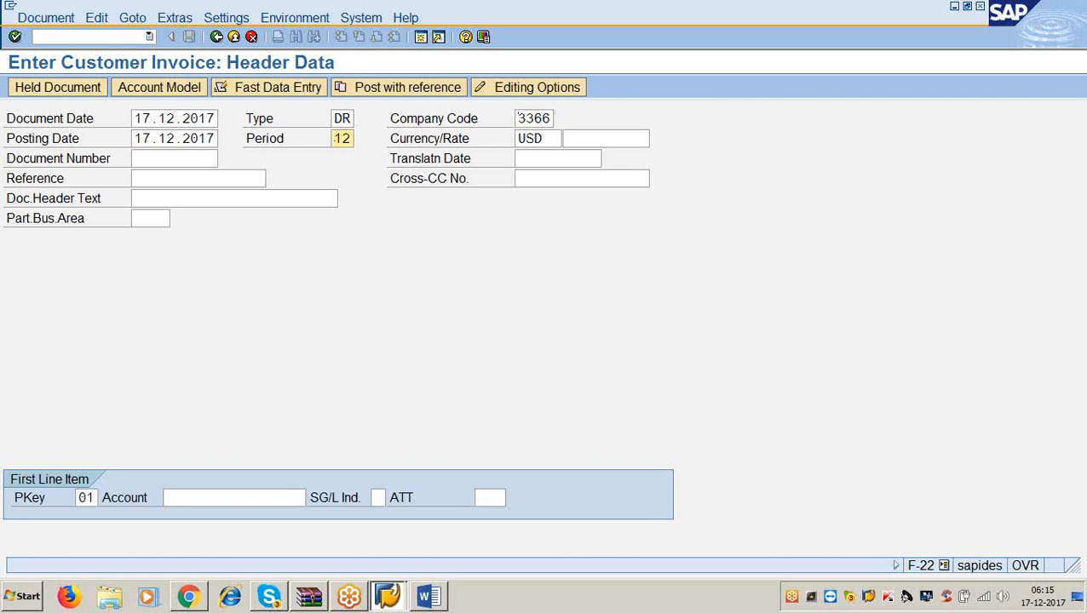
pyautogui.press('Tab')
pyautogui.press('Tab')
pyautogui.press('Tab')
pyautogui.press('Tab')
pyautogui.press('Tab')
pyautogui.press('Tab')
pyautogui.press('Tab')
pyautogui.press('Tab')
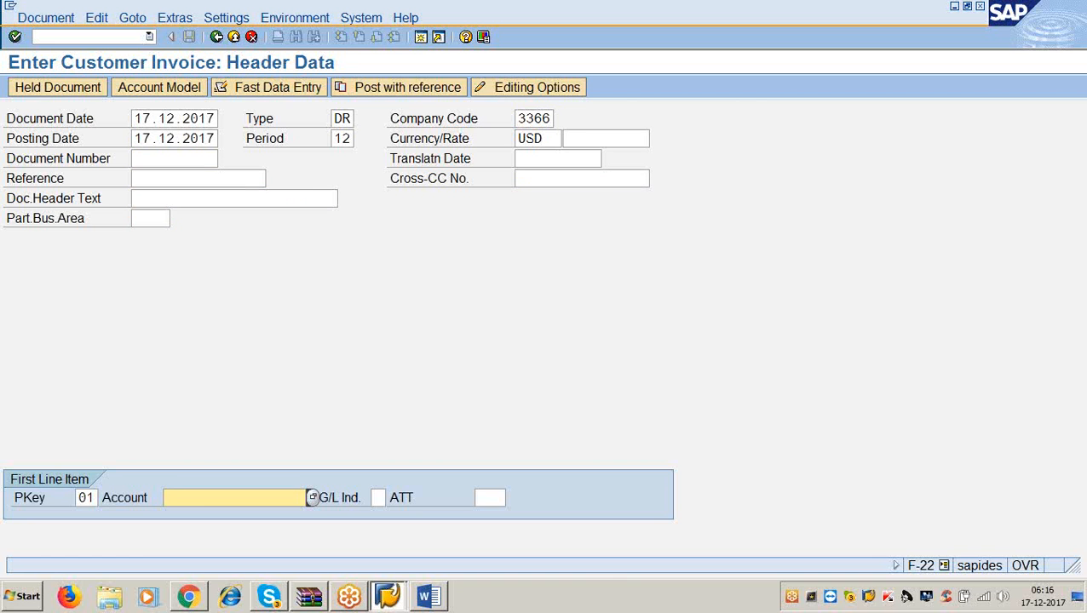
pyautogui.write('100302')
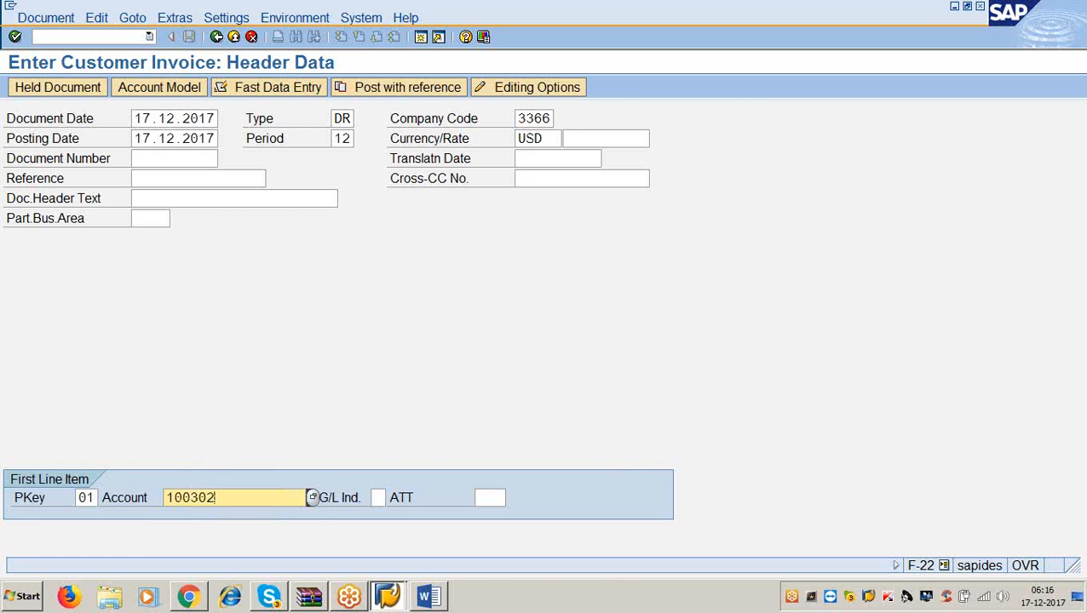
pyautogui.press('Return')
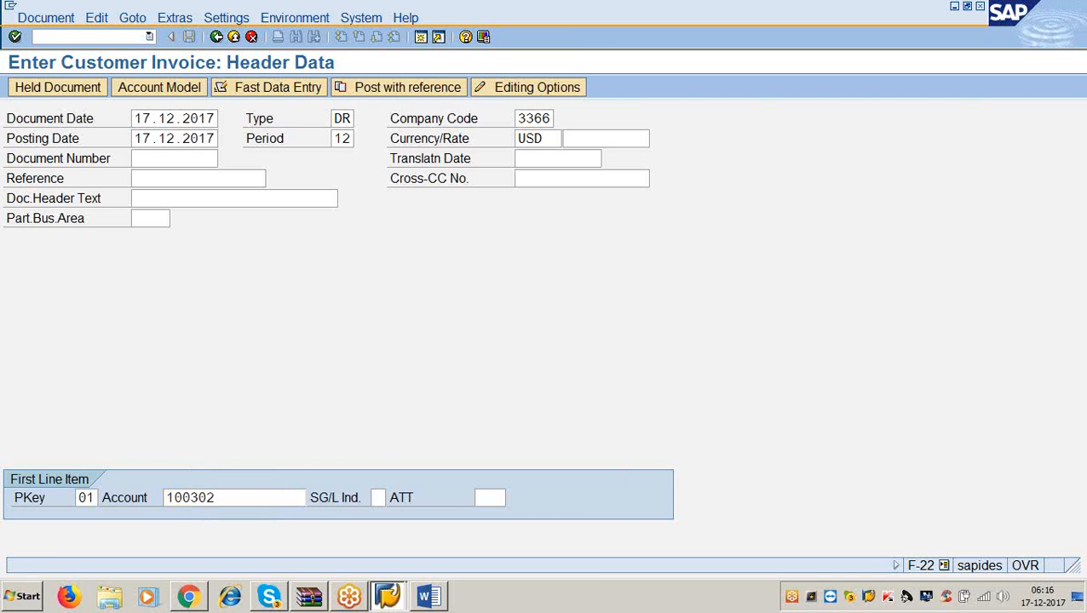
# Step: Set the customer item's amount to 40000 USD and its business area to 3366
pyautogui.write('40000')
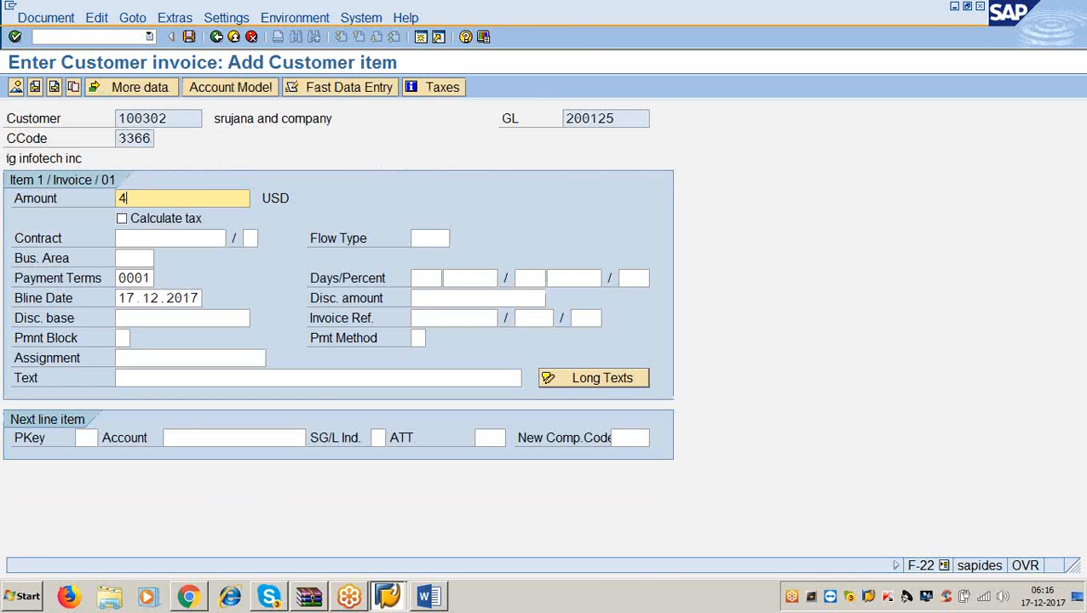
pyautogui.press('Tab')
pyautogui.press('Tab')
pyautogui.press('Tab')
pyautogui.press('Tab')
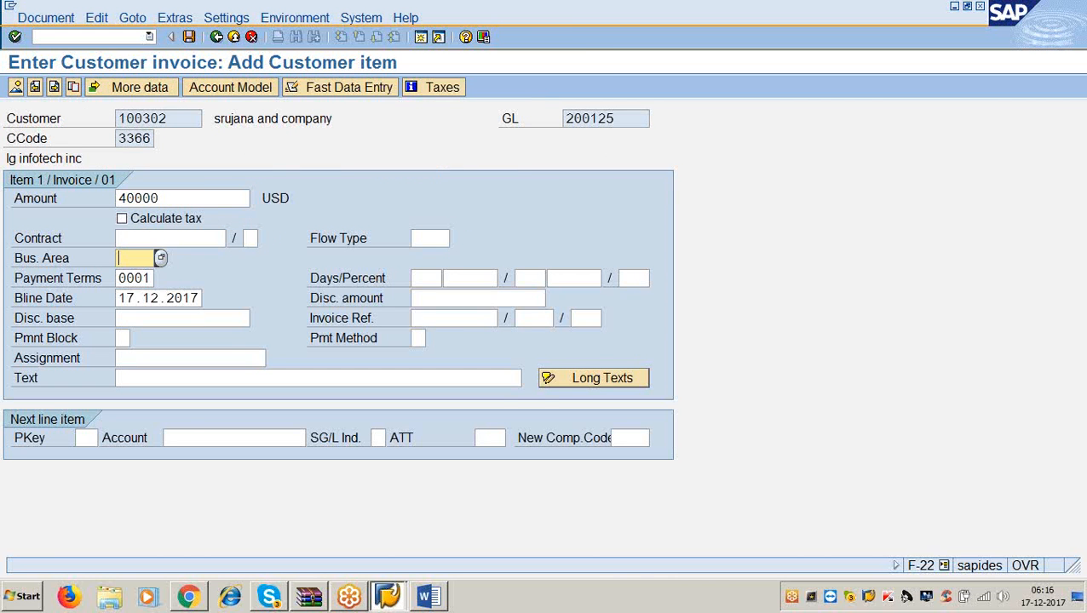
pyautogui.write('3366')
pyautogui.press('Tab')
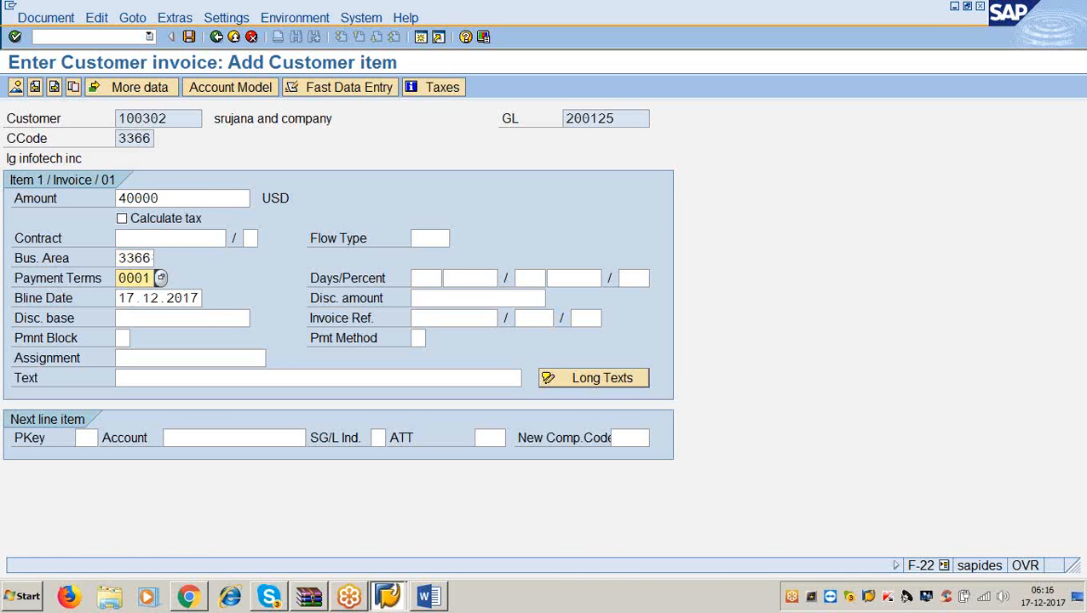
# Step: Enter "being goods sold" as the customer item's text
pyautogui.press('Tab')
pyautogui.press('Tab')
pyautogui.press('Tab')
pyautogui.press('Tab')
pyautogui.press('Tab')
pyautogui.press('Tab')
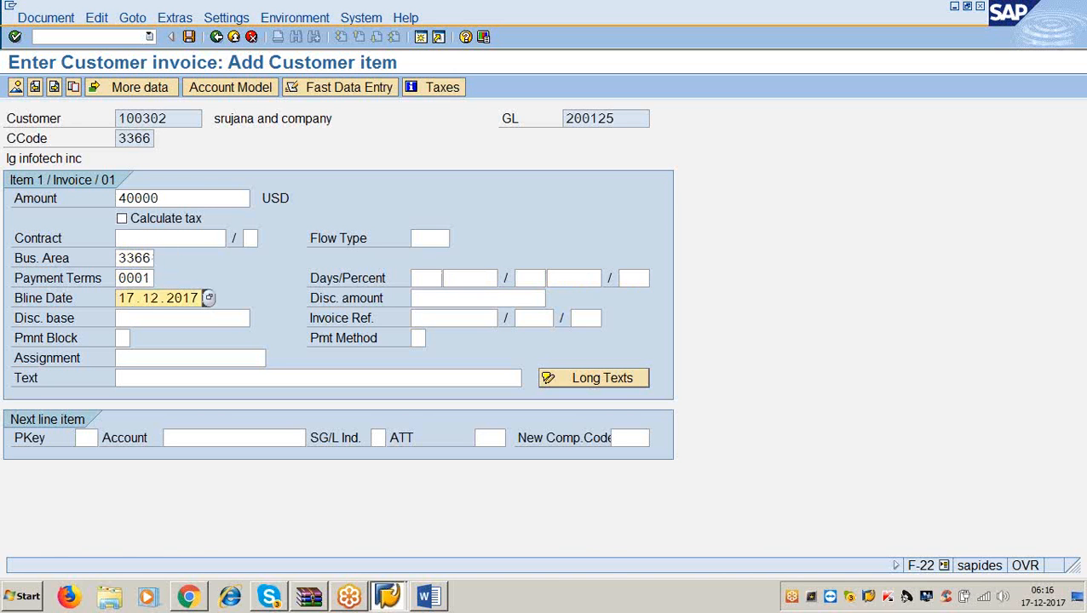
pyautogui.press('Tab')
pyautogui.press('Tab')
pyautogui.press('Tab')
pyautogui.press('Tab')
pyautogui.press('Tab')
pyautogui.press('Tab')
pyautogui.press('Tab')
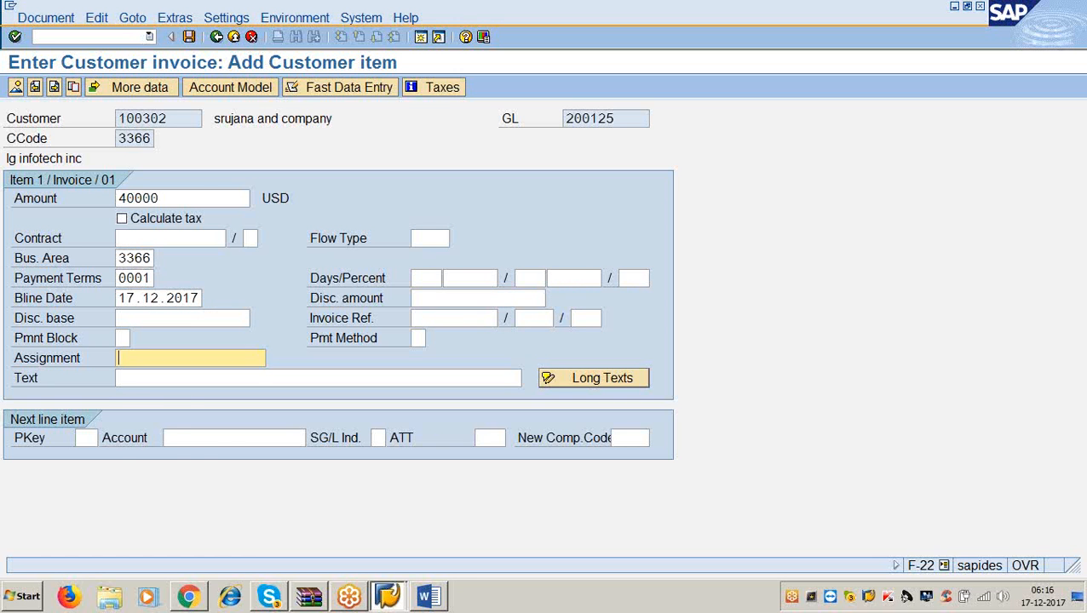
pyautogui.write('being')
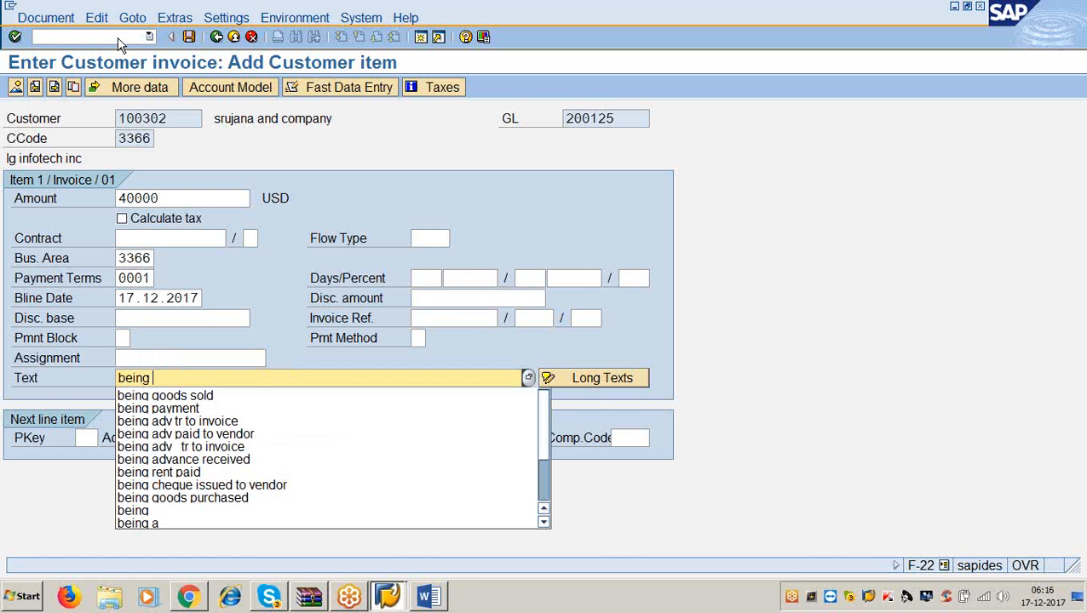
pyautogui.press('Down')
pyautogui.press('Return')
pyautogui.press('Tab')
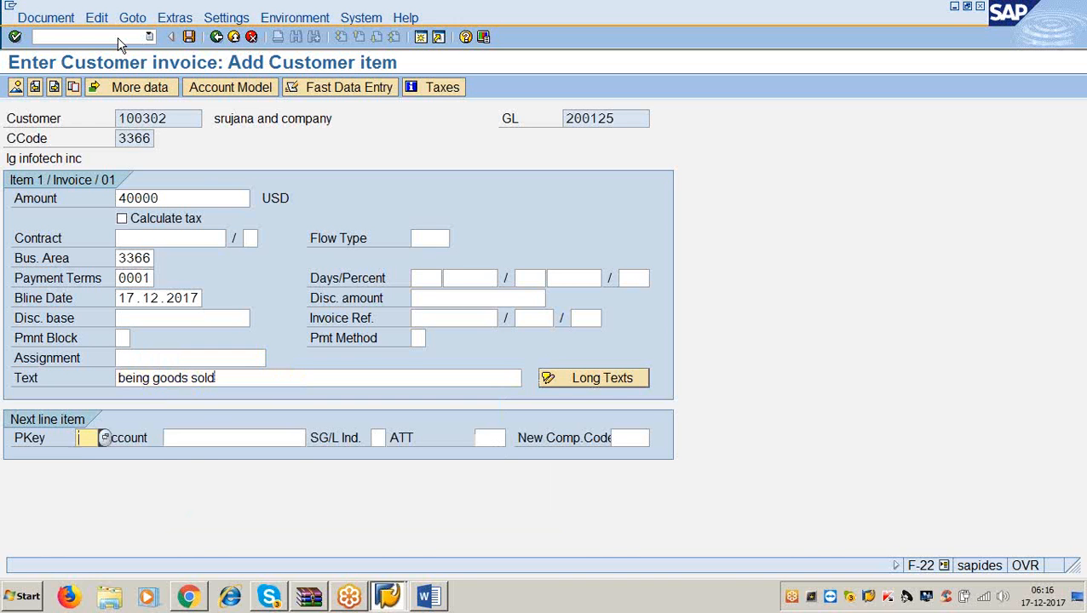
# Step: Define the next line item with posting key 50 and G/L account 300000
pyautogui.write('50')
pyautogui.press('Tab')
pyautogui.write('3000')
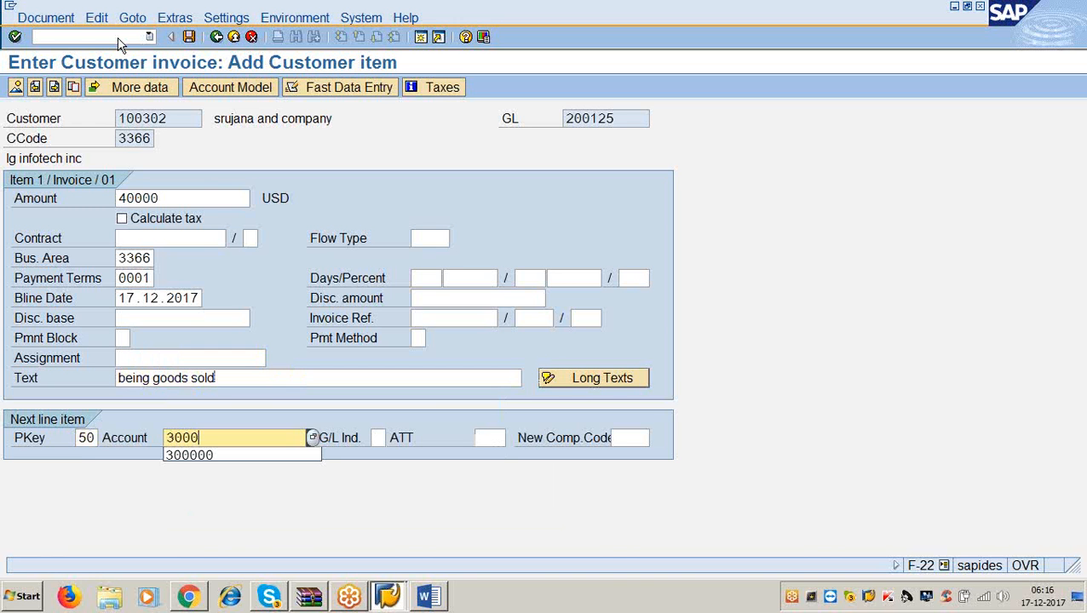
pyautogui.write('00')
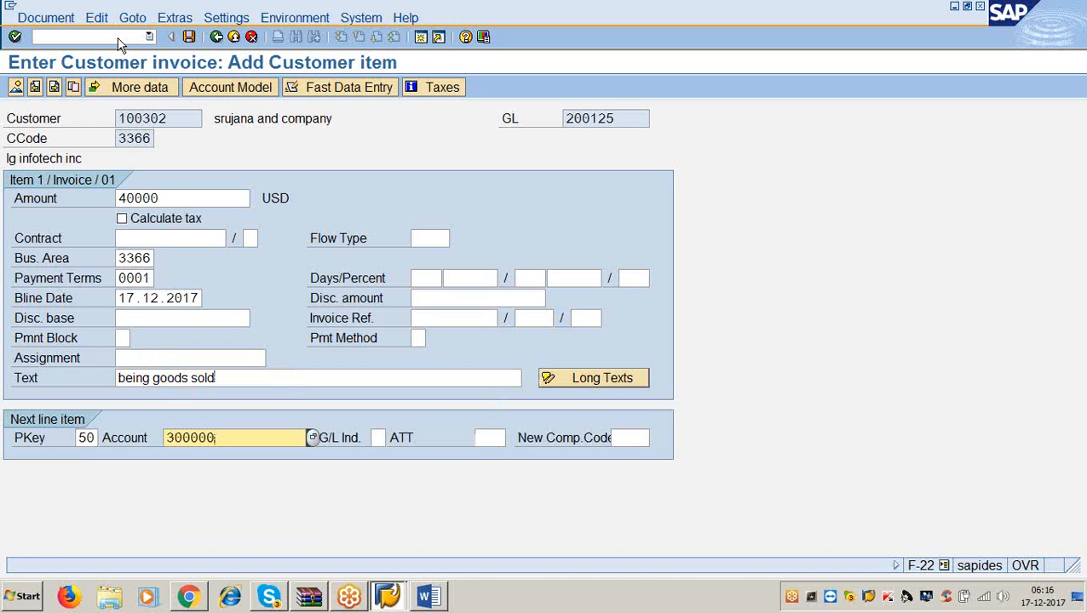
# Step: Complete the sales G/L item with amount *, business area 3366 and text +, and post the invoice
pyautogui.press('Return')
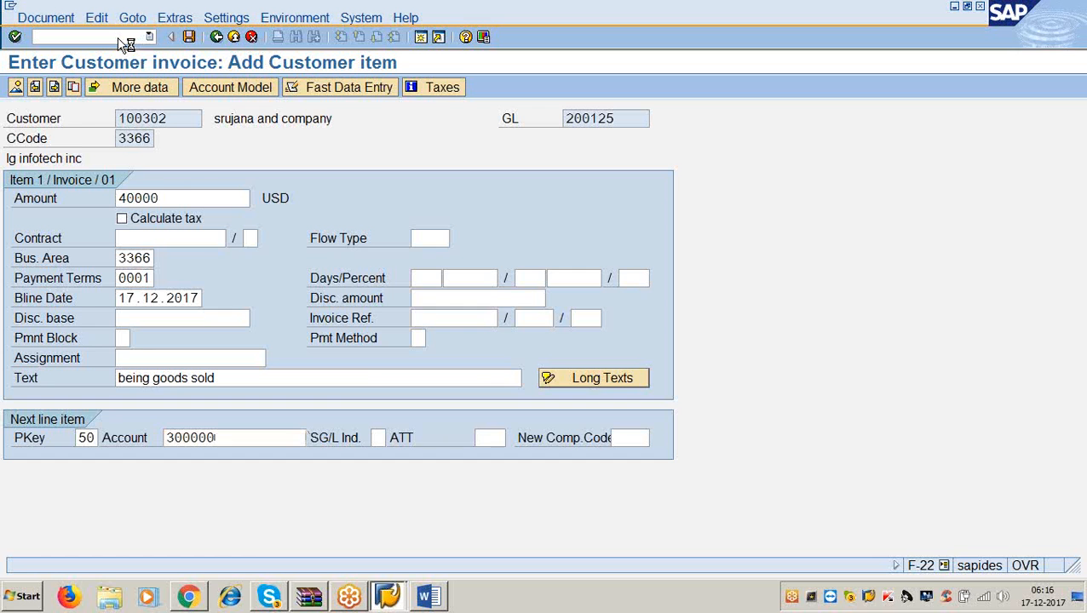
pyautogui.write('*')
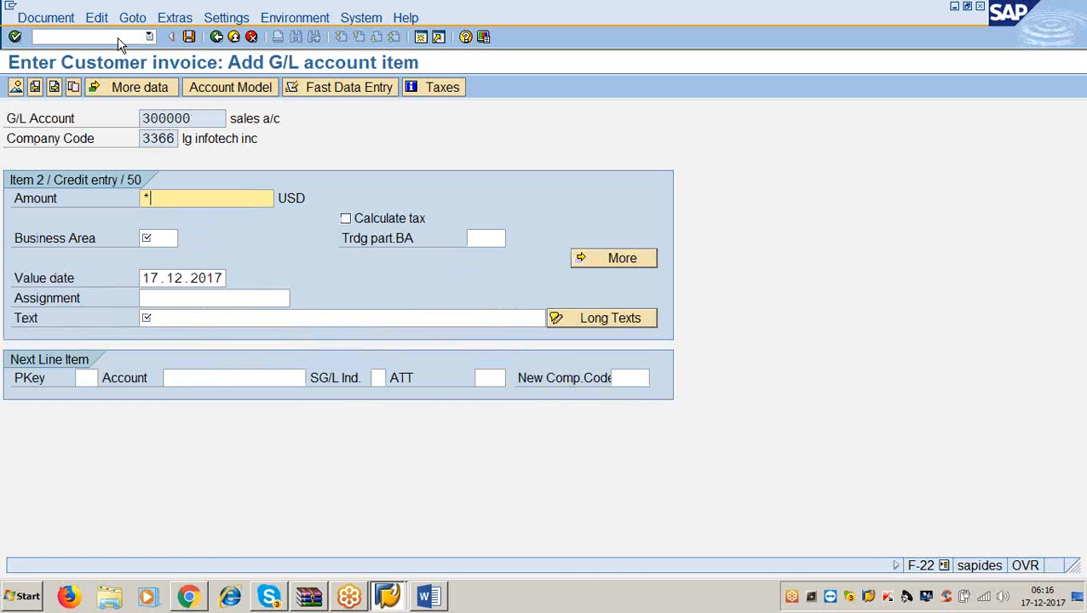
pyautogui.press('Tab')
pyautogui.press('Tab')
pyautogui.write('3366')
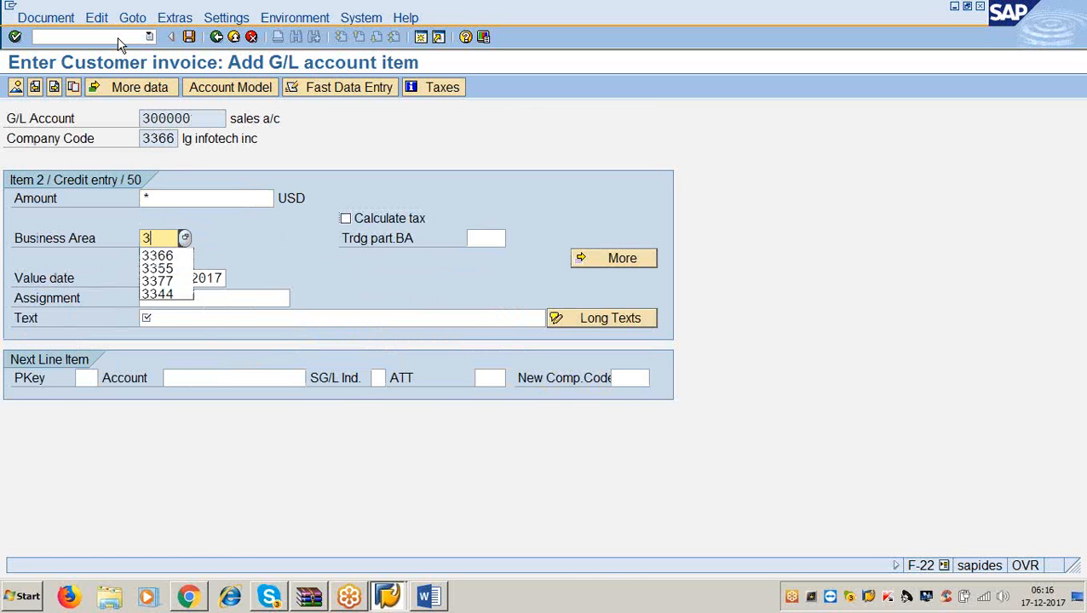
pyautogui.press('Tab')
pyautogui.press('Tab')
pyautogui.press('Tab')
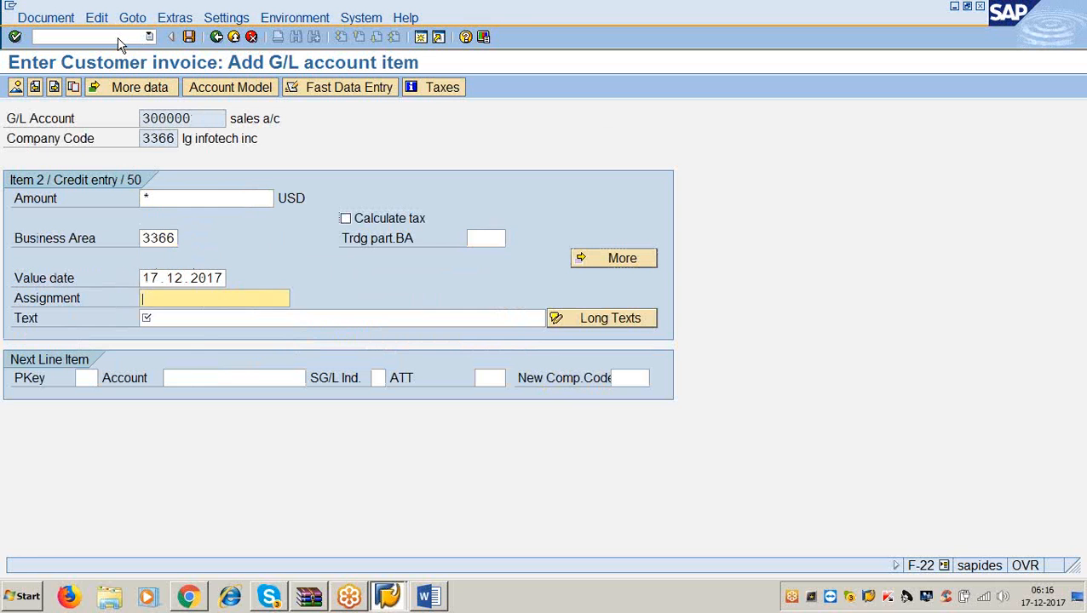
pyautogui.write('+')
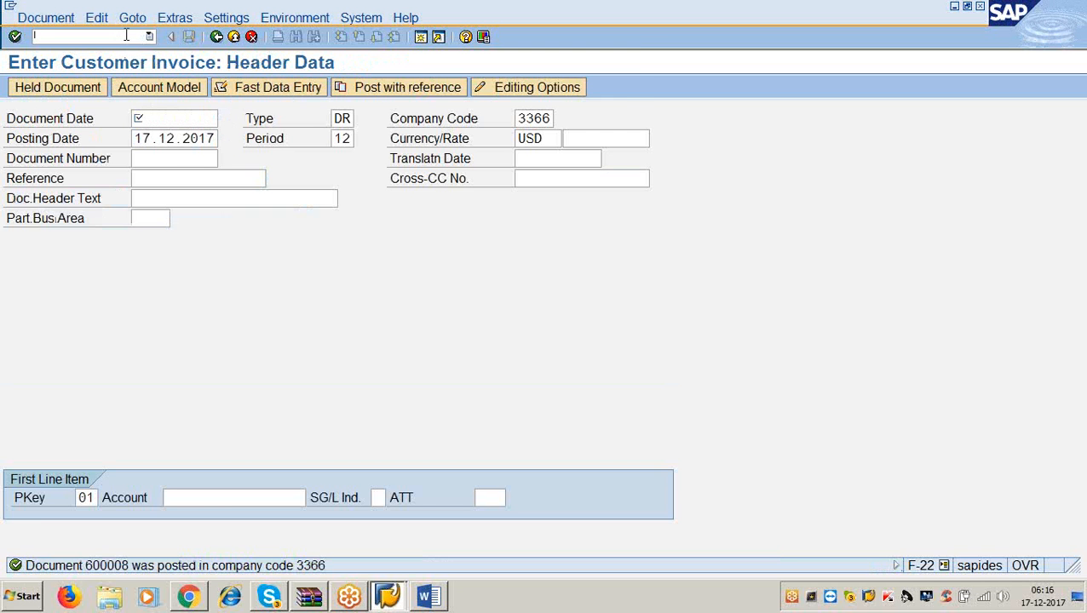
# Step: List the open items of srujana and company in company code 3366 with transaction FBL5N and check the invoice amounts
pyautogui.click(126, 35)
pyautogui.write('/nfbl5n')
pyautogui.press('Return')
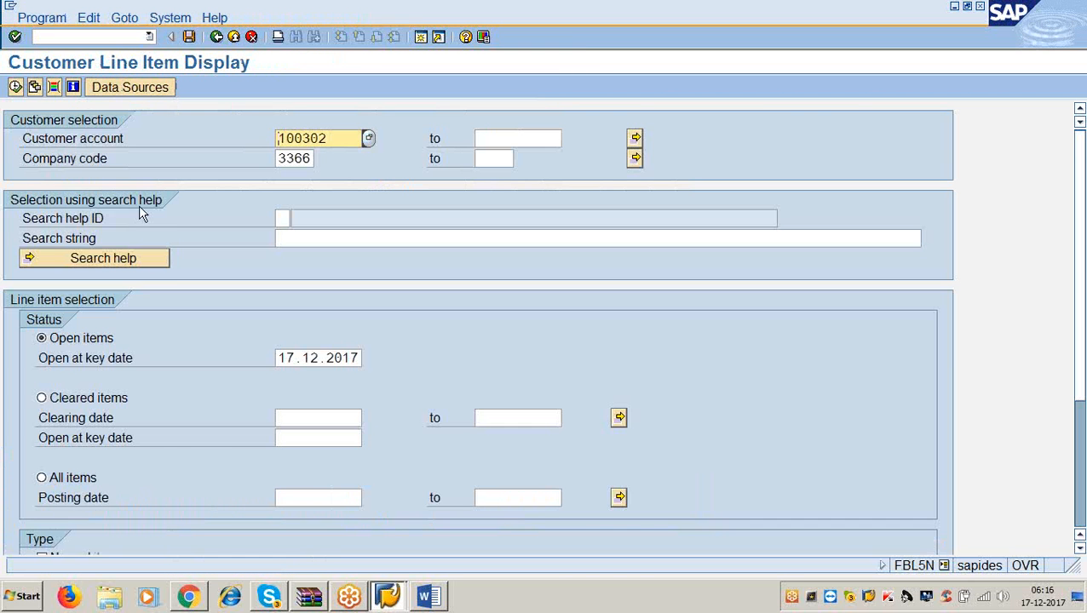
pyautogui.click(17, 88)
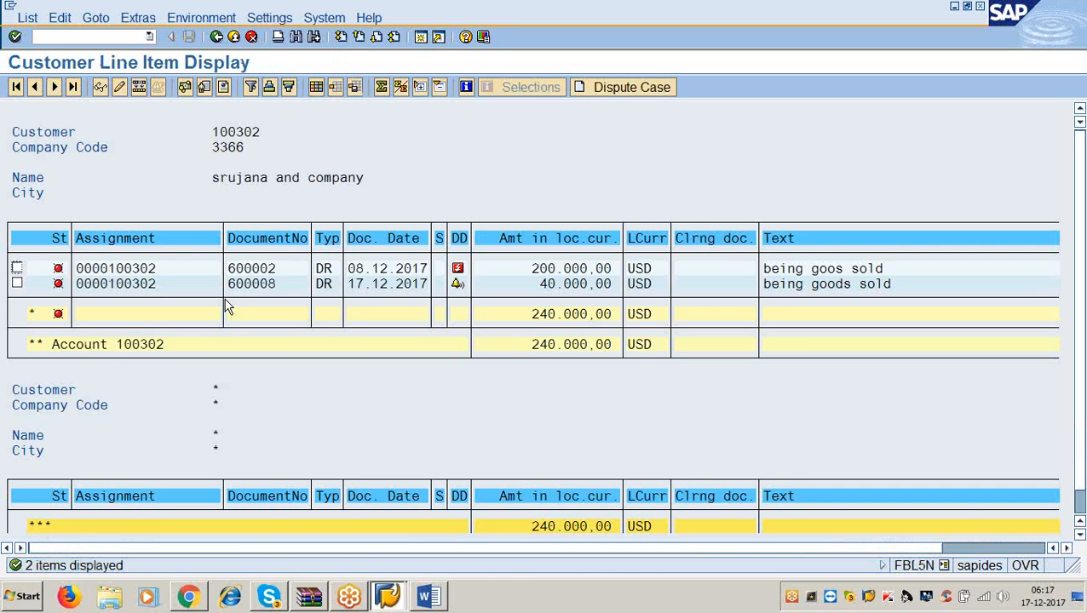
pyautogui.click(529, 273)
pyautogui.click(536, 287)
pyautogui.click(527, 288)
# Step: Open dunning transaction F150 and start a new run dated 17.12.2017 with identification 336A
pyautogui.click(107, 36)
pyautogui.write('/nf150')
pyautogui.press('Return')
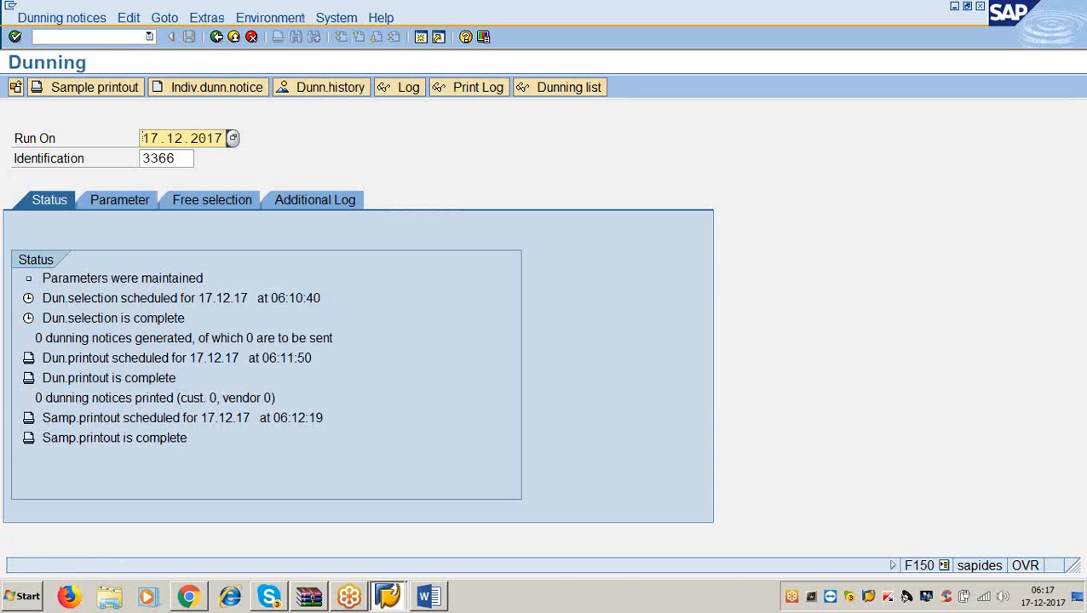
pyautogui.click(179, 161)
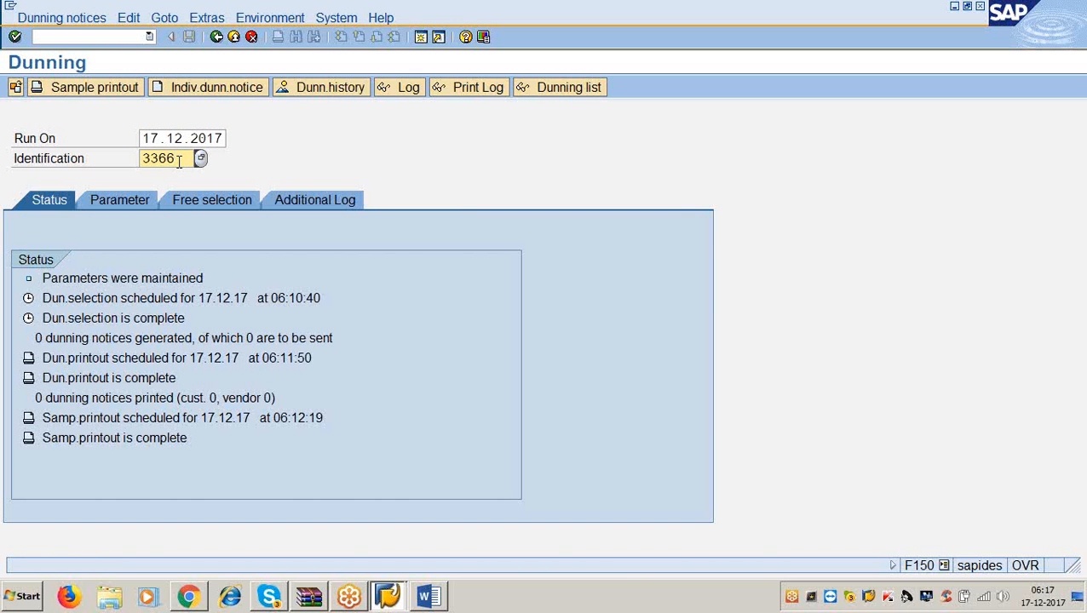
pyautogui.press('BackSpace')
pyautogui.write('a')
pyautogui.press('Return')
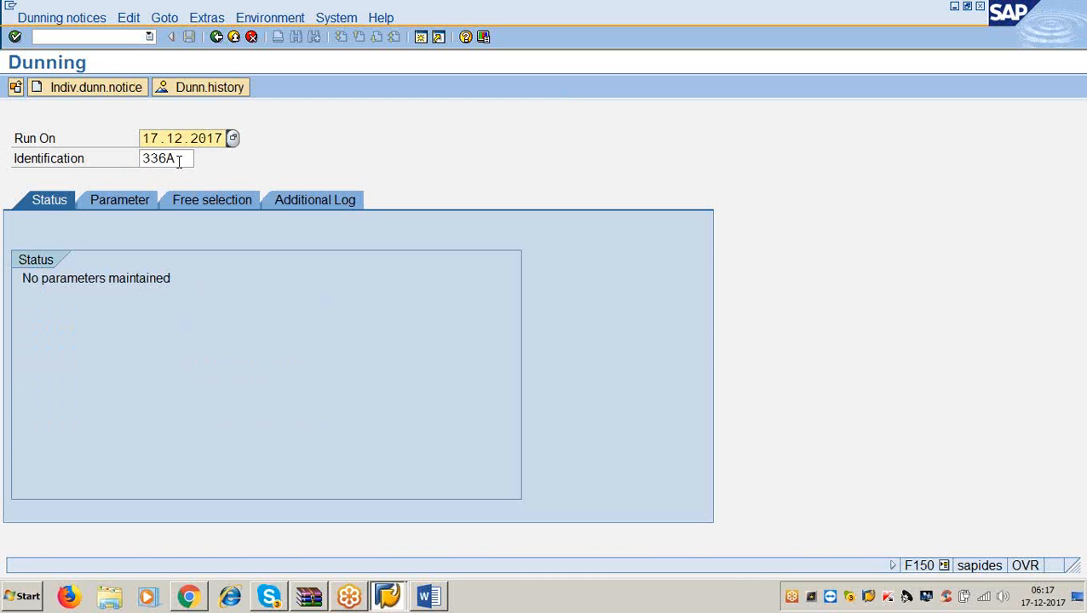
# Step: Set the run's dunning date parameter to 20.12.2017 and include documents posted up to 17.12.2017
pyautogui.click(126, 205)
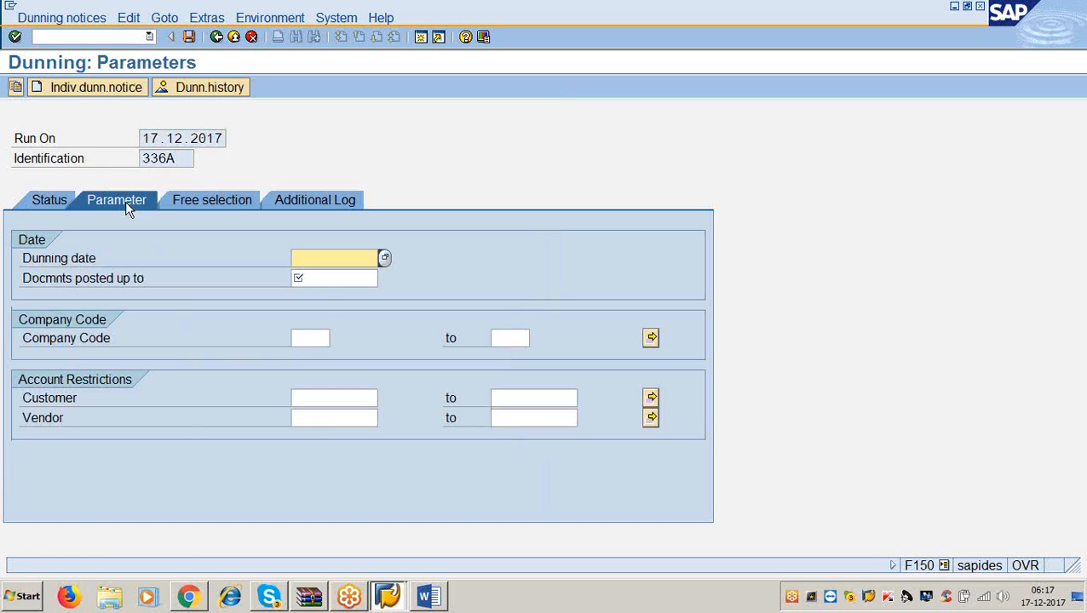
pyautogui.click(315, 259)
pyautogui.write('20.1.2')
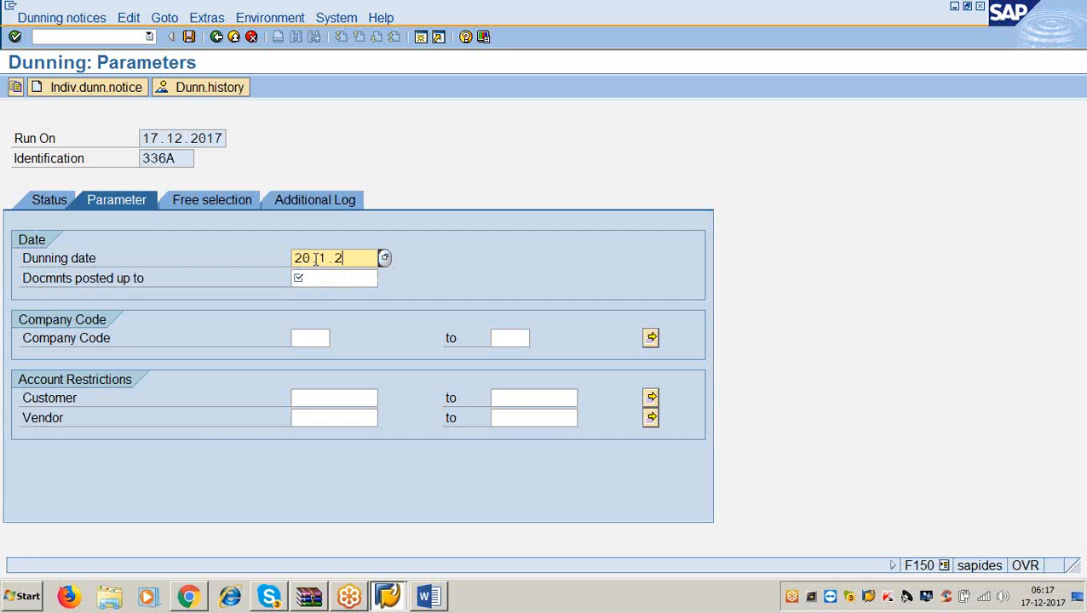
pyautogui.press('BackSpace')
pyautogui.press('BackSpace')
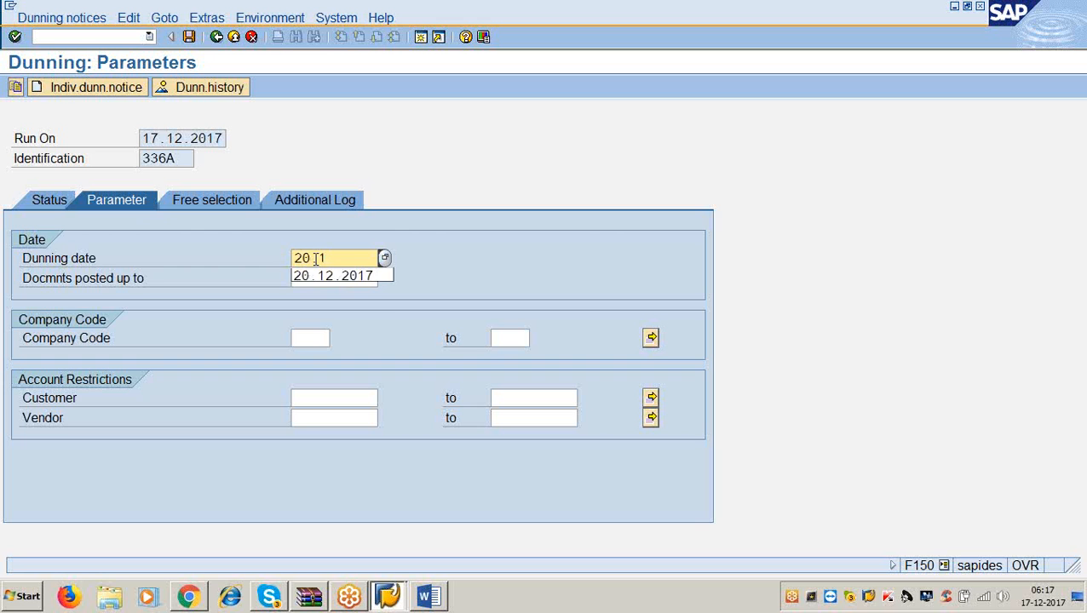
pyautogui.press('Down')
pyautogui.press('Return')
pyautogui.press('Tab')
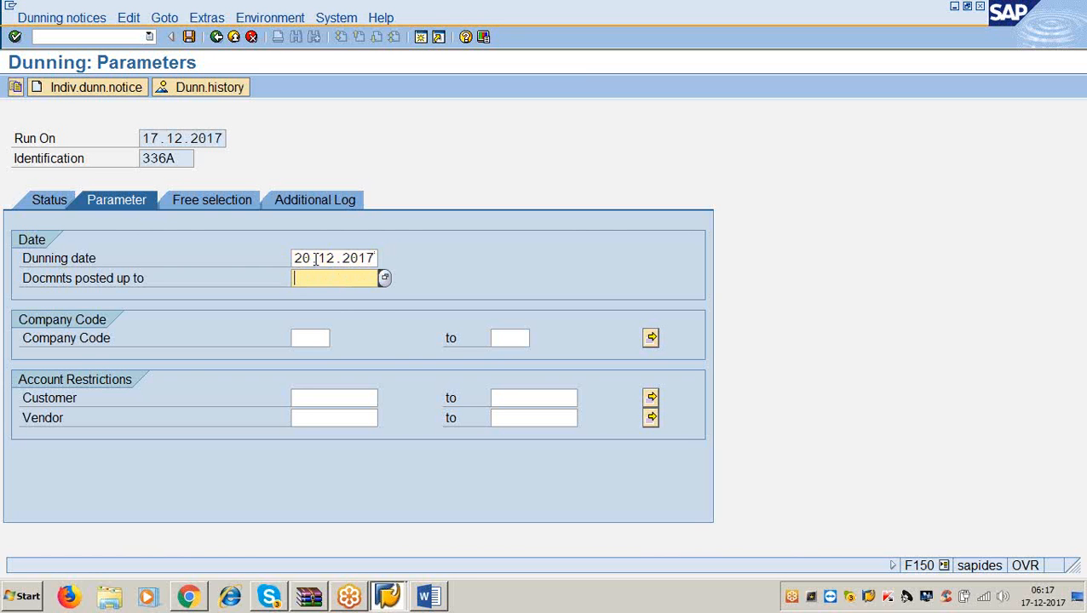
pyautogui.write('17')
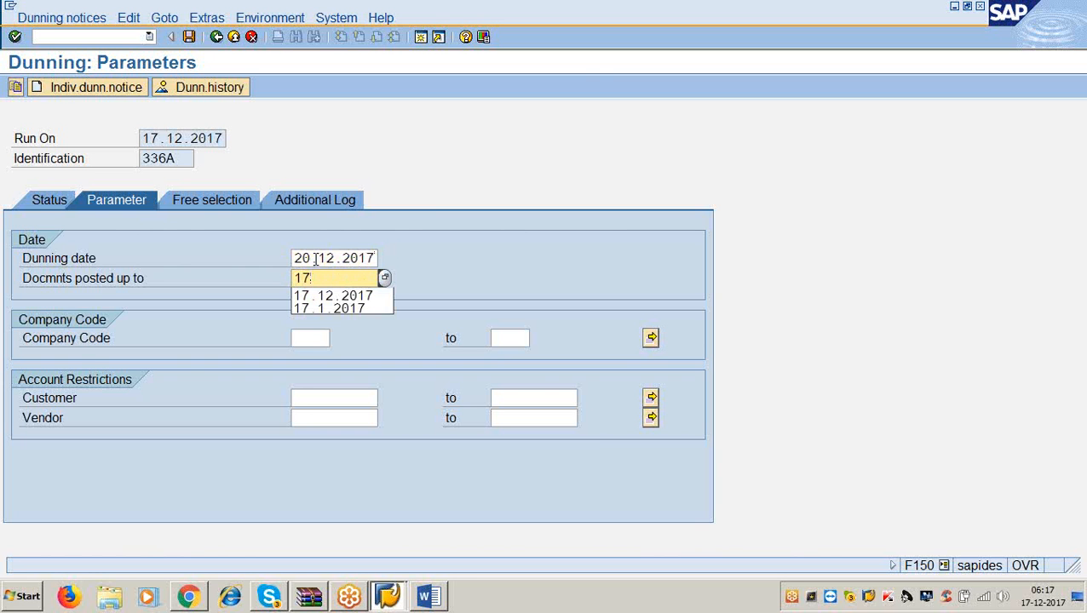
pyautogui.write('.12.2017')
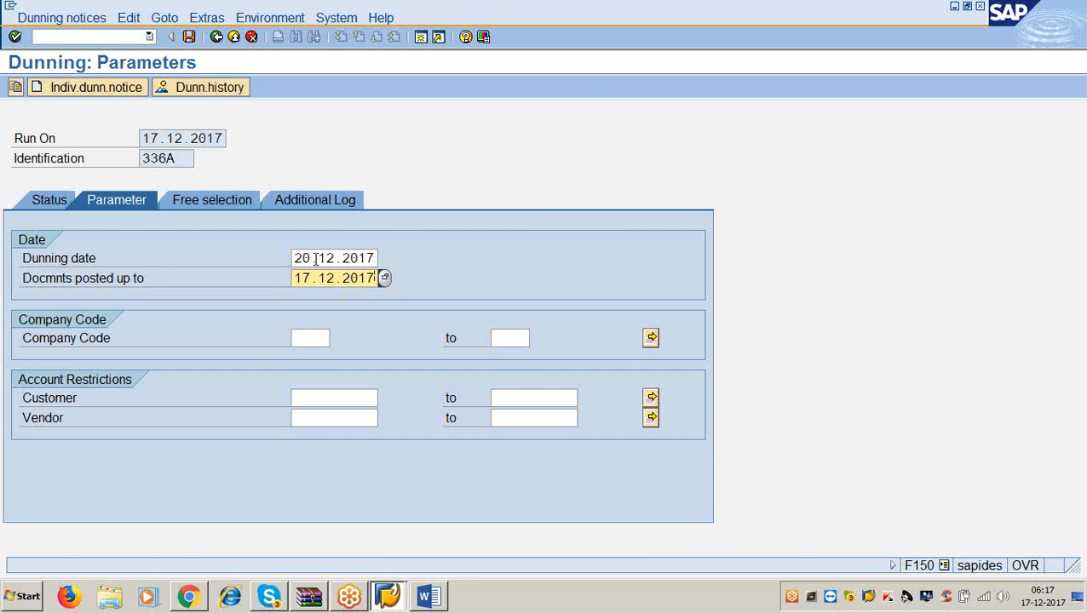
# Step: Restrict the run to the account number of srujana and company, save the parameters and return to the run's status
pyautogui.click(332, 396)
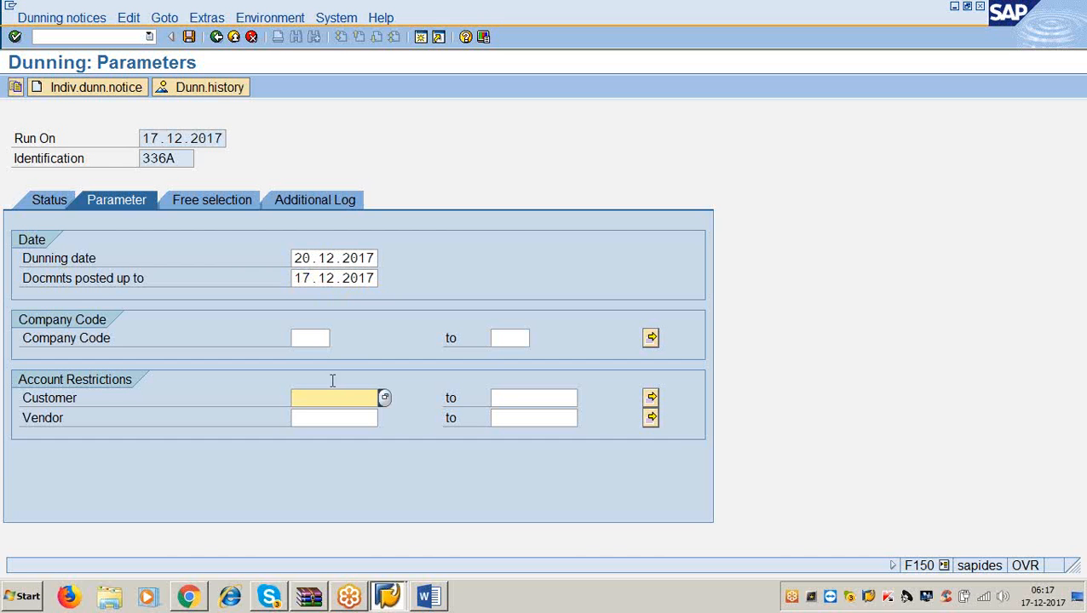
pyautogui.write('100302')
pyautogui.click(191, 38)
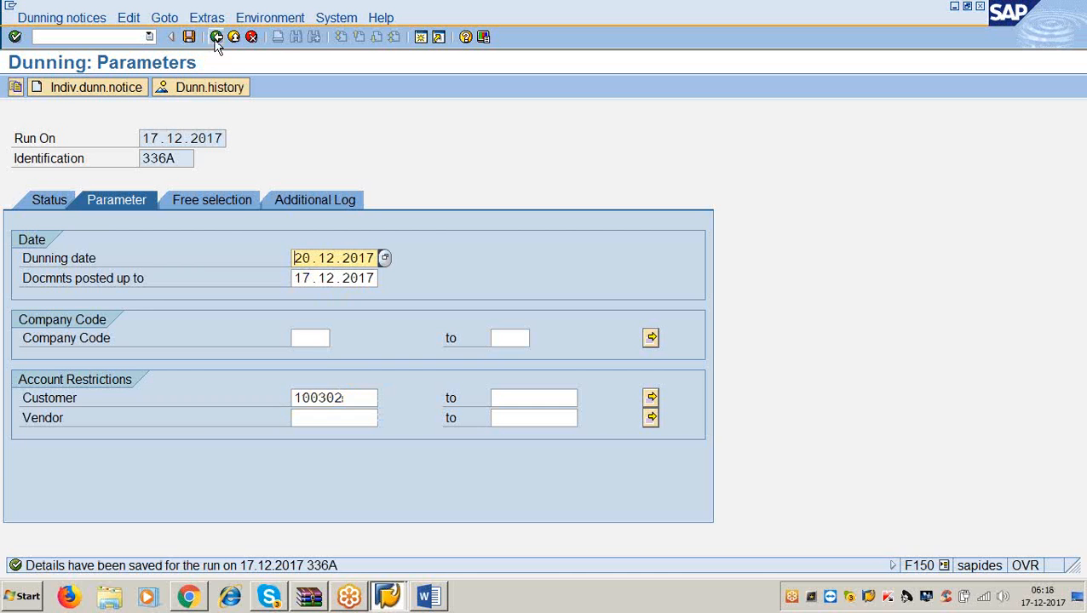
pyautogui.click(217, 38)
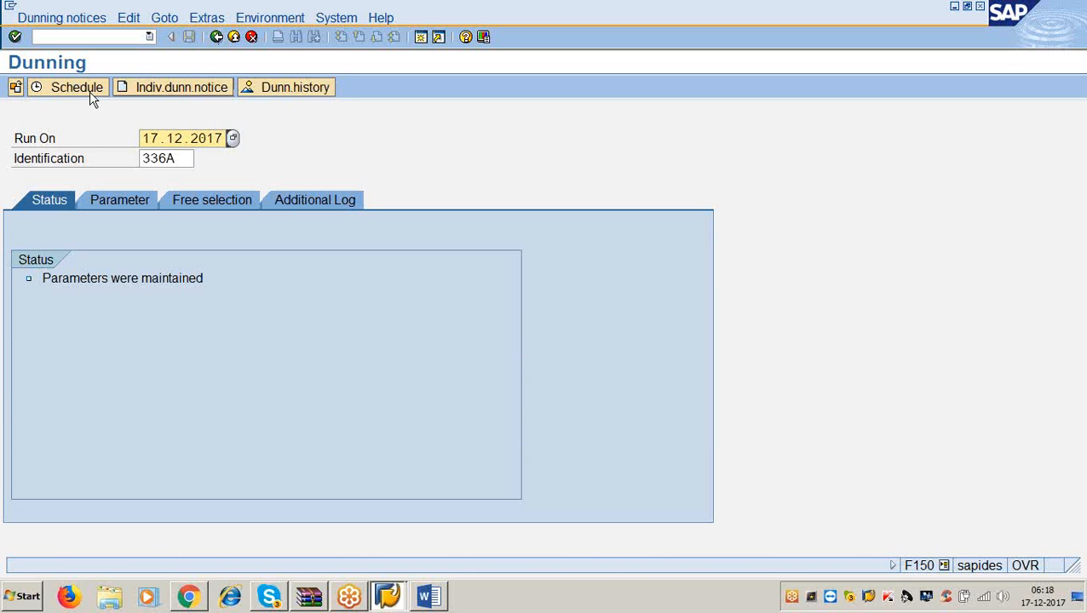
# Step: Schedule the dunning selection to start immediately with output device LP01 and refresh its status
pyautogui.click(90, 91)
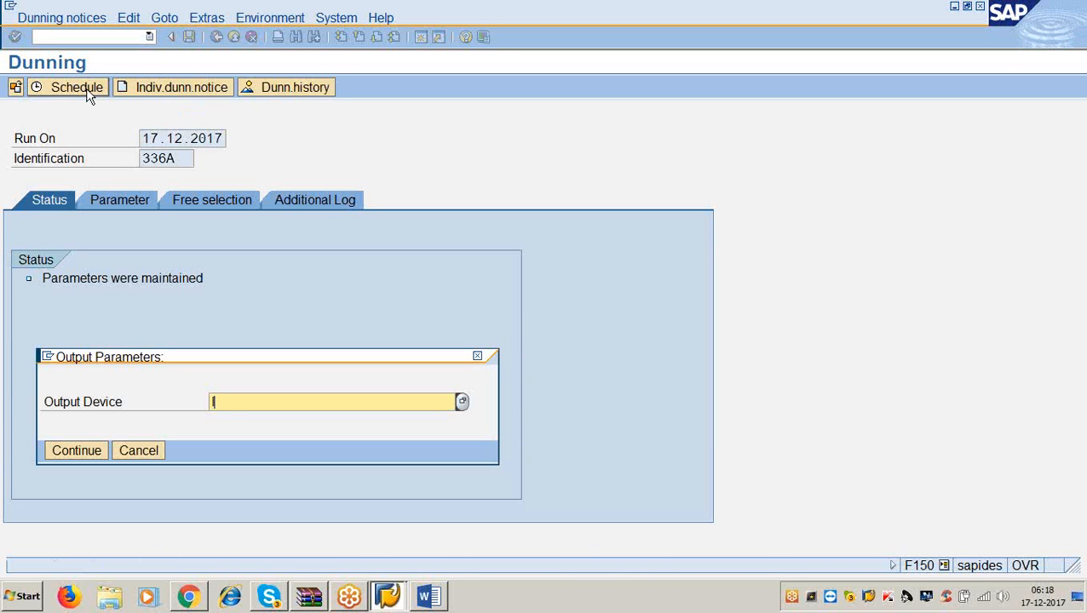
pyautogui.write('lp01')
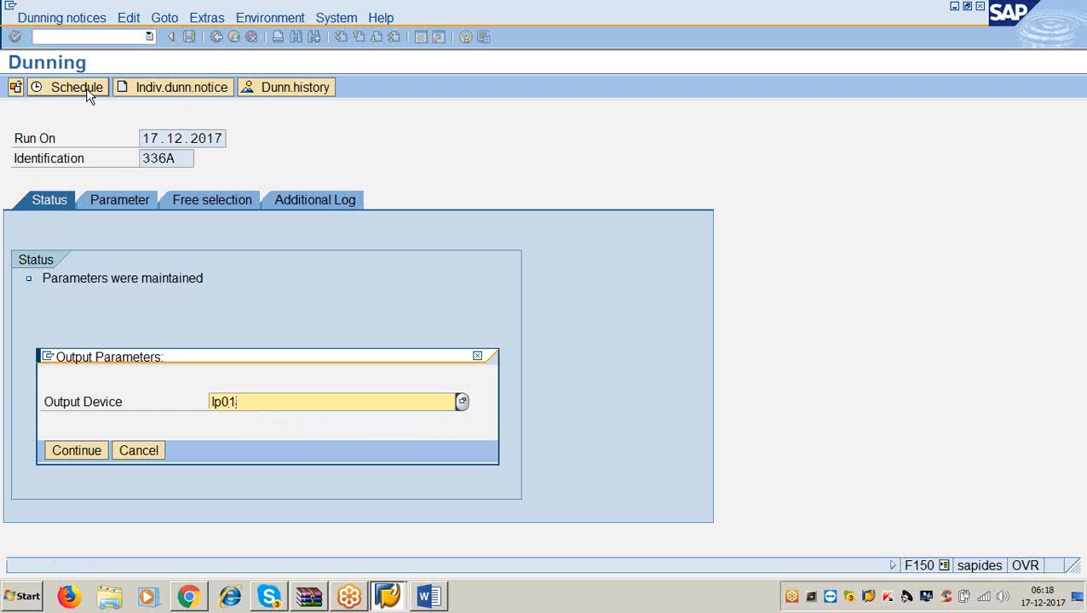
pyautogui.click(100, 452)
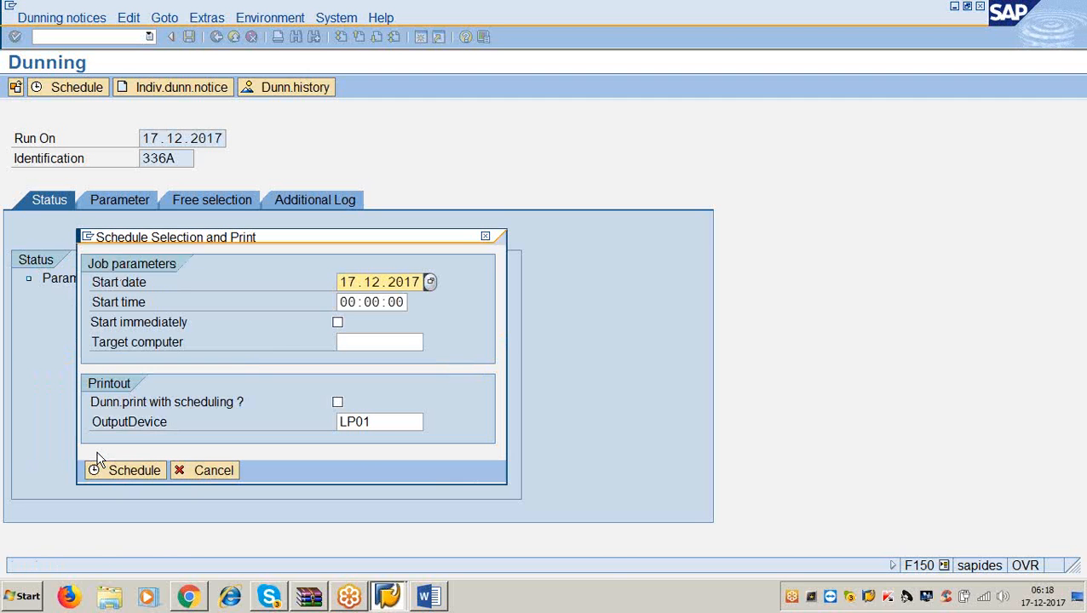
pyautogui.click(338, 324)
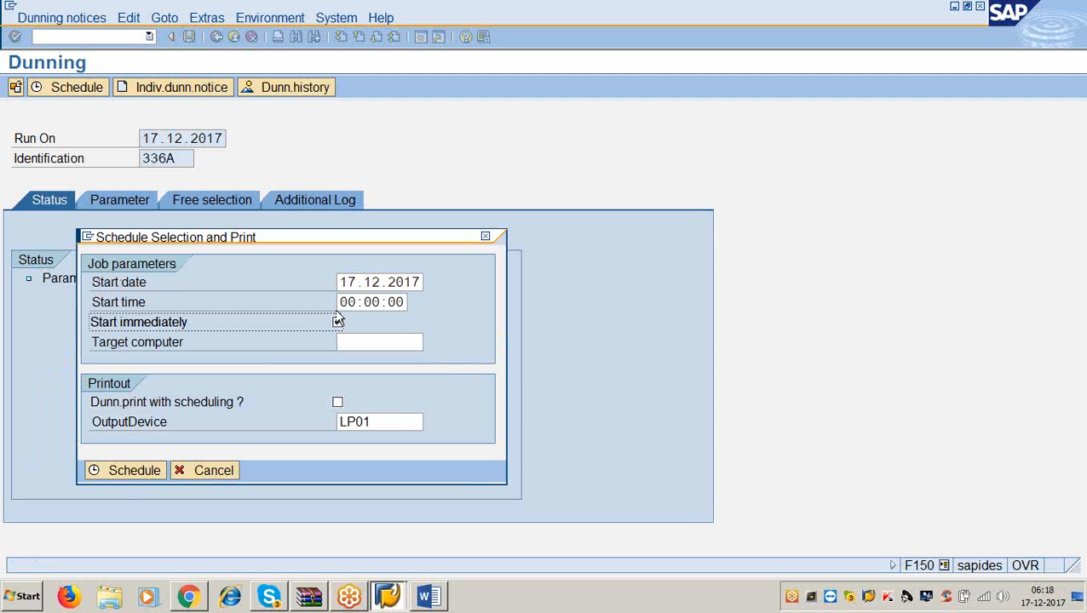
pyautogui.click(139, 478)
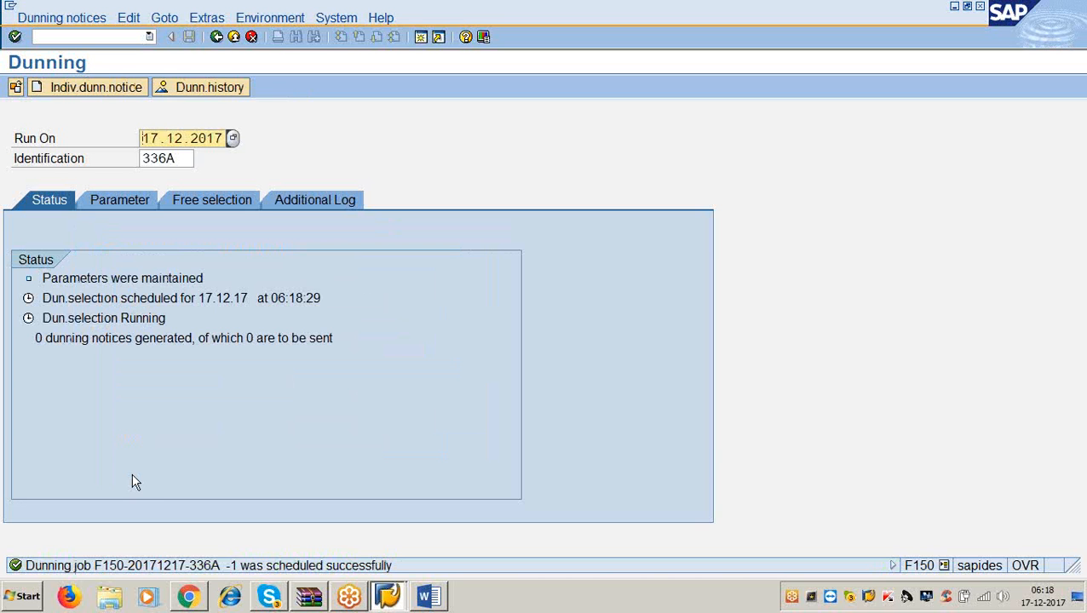
pyautogui.press('Return')
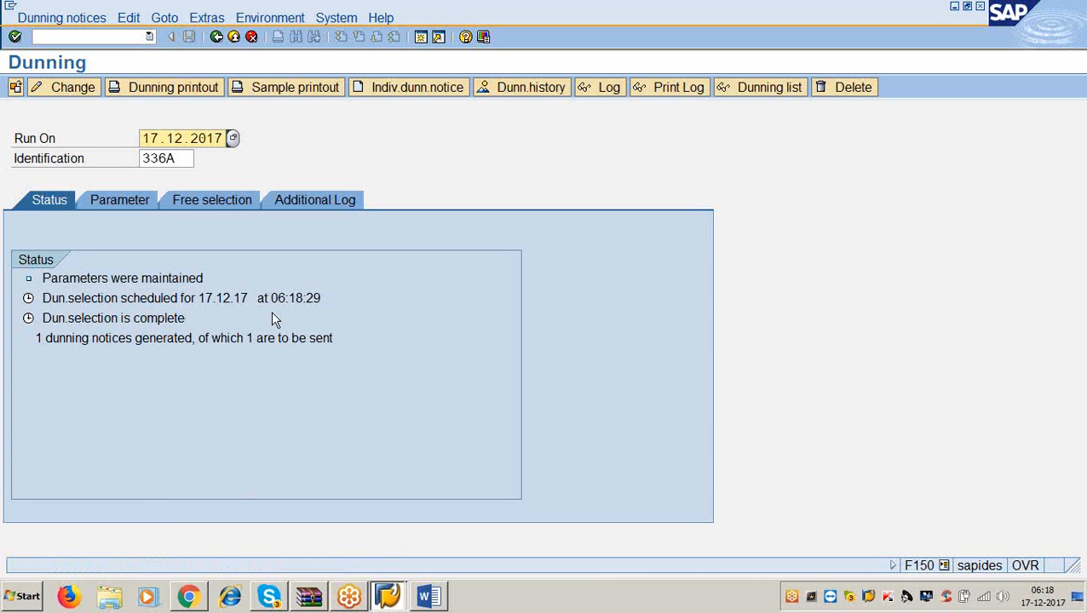
# Step: Switch to the Word notes and check the instructions that follow the dunning selection
pyautogui.click(427, 594)
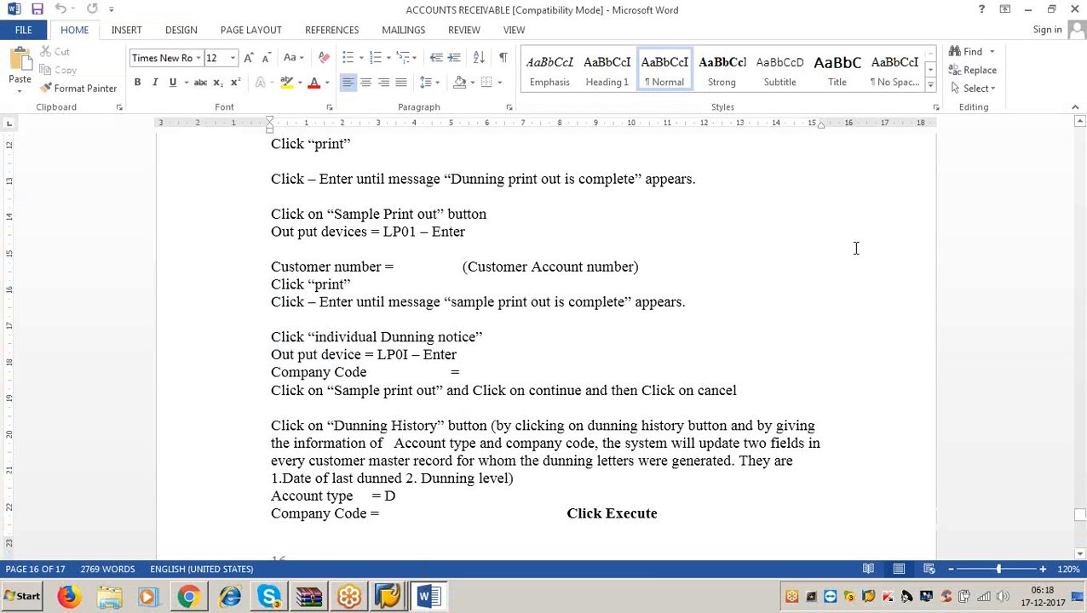
pyautogui.scroll(5, 454, 303)
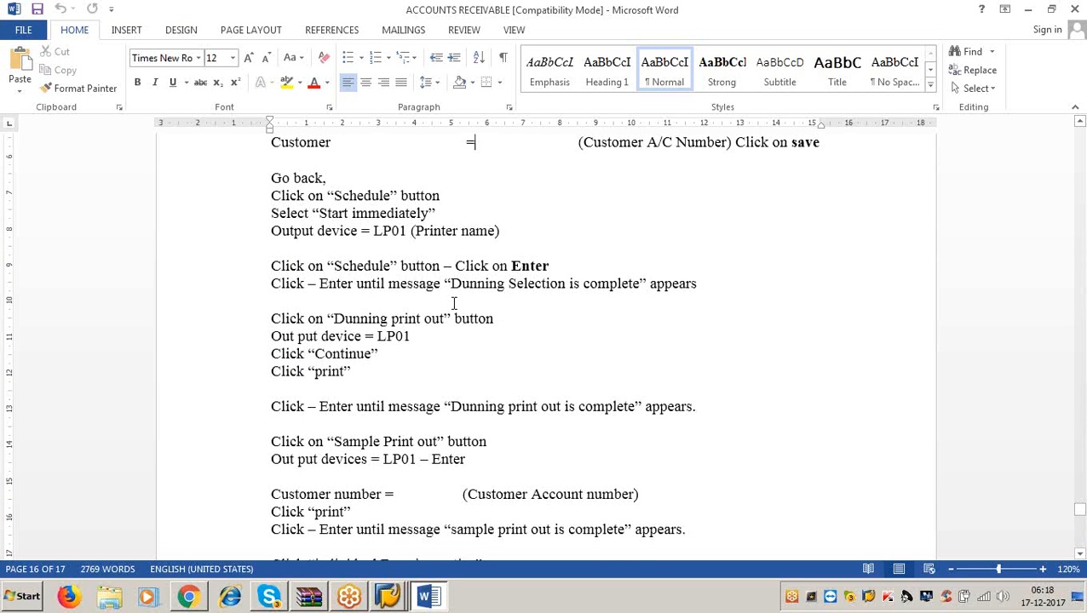
pyautogui.click(1028, 9)
# Step: Schedule the dunning printout for immediate start on output device LP01 and refresh the run's status
pyautogui.click(147, 88)
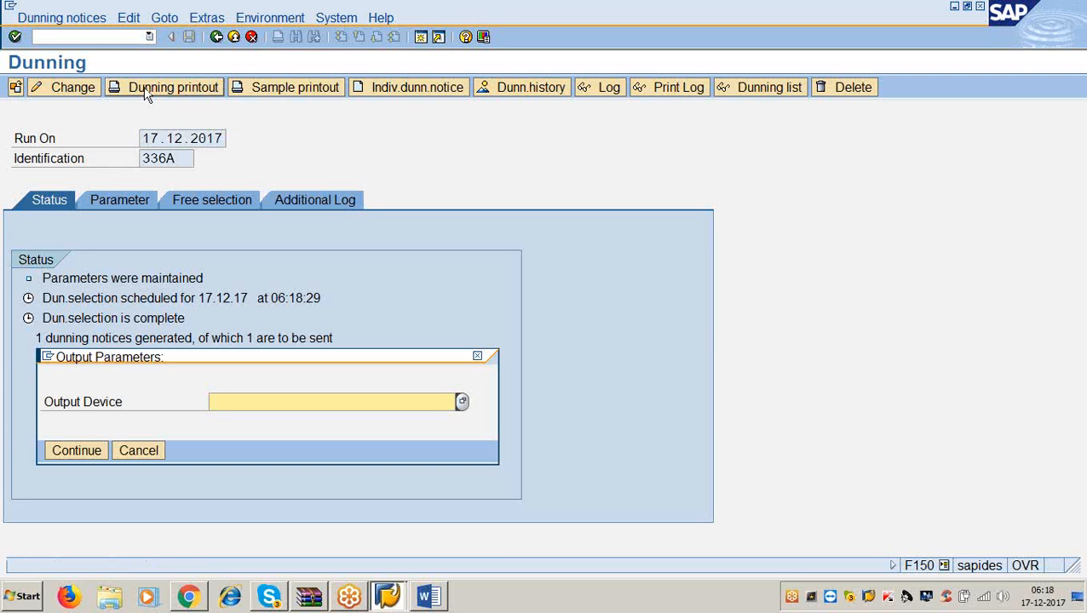
pyautogui.write('lp01')
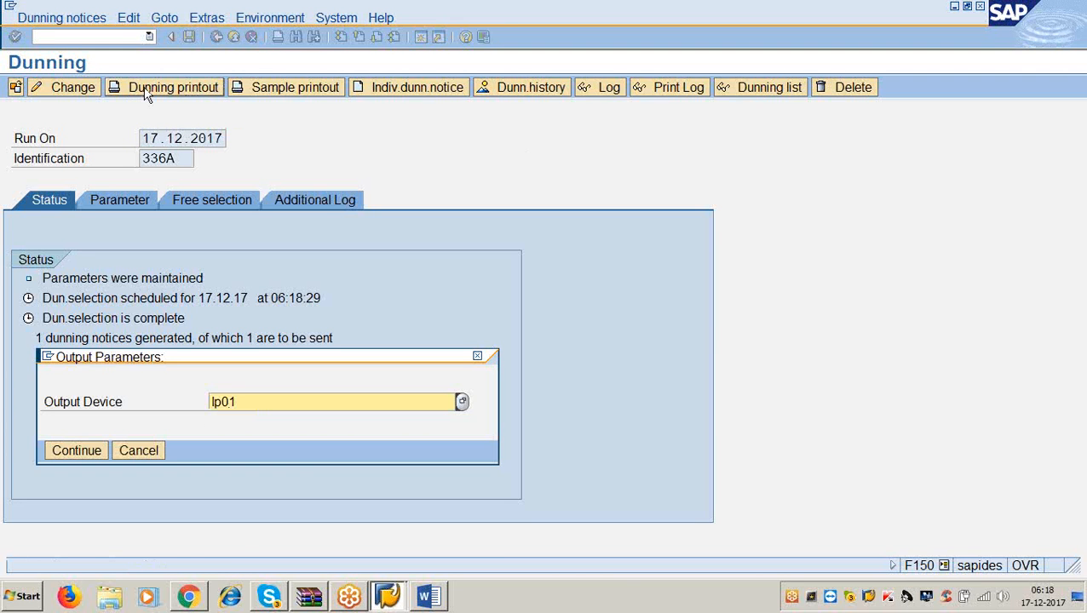
pyautogui.click(65, 454)
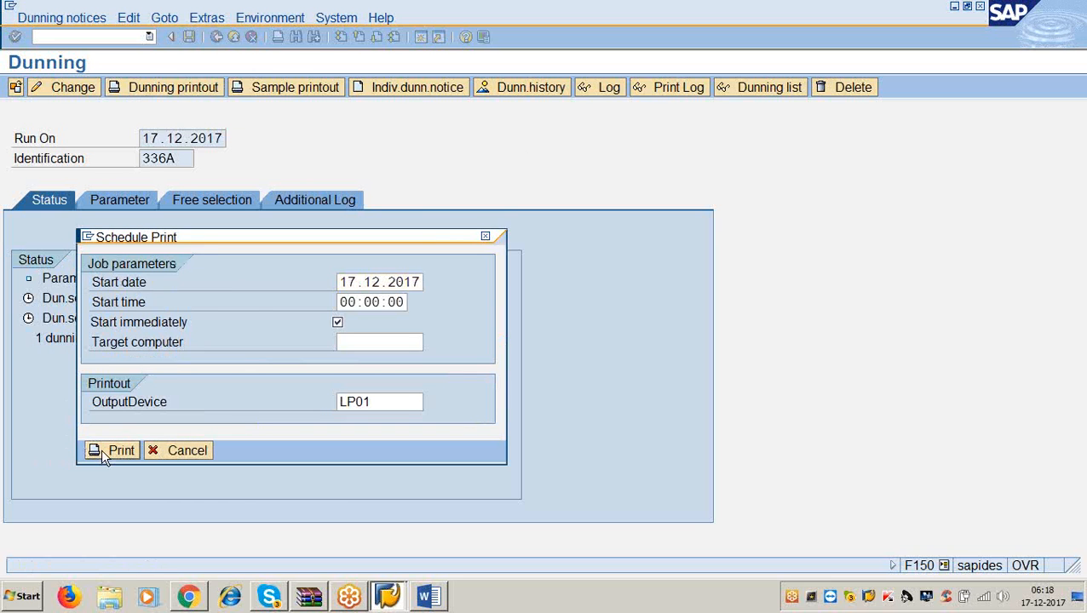
pyautogui.click(101, 452)
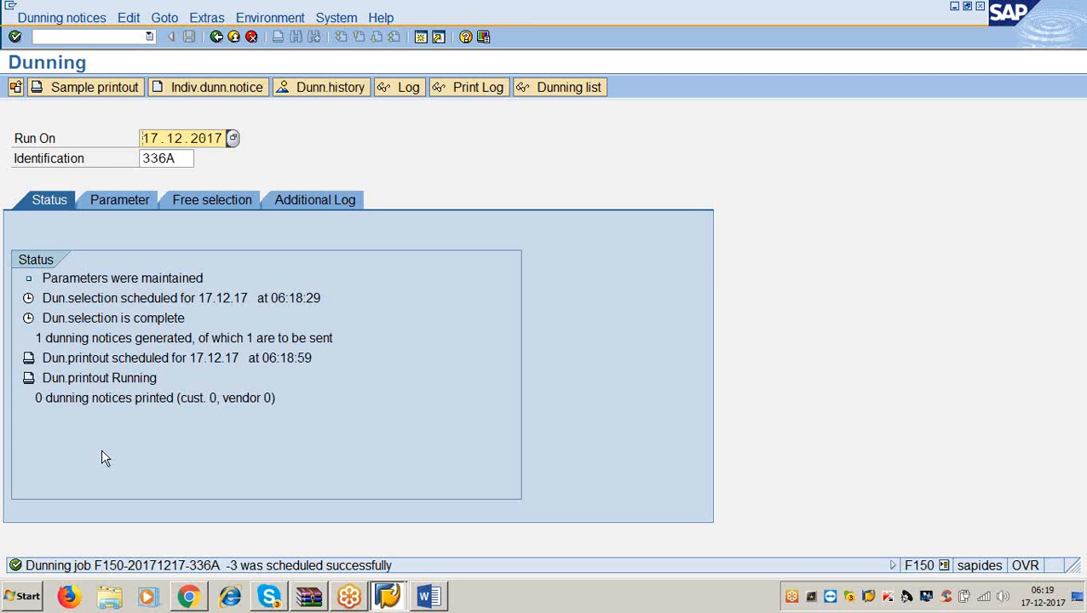
pyautogui.press('Return')
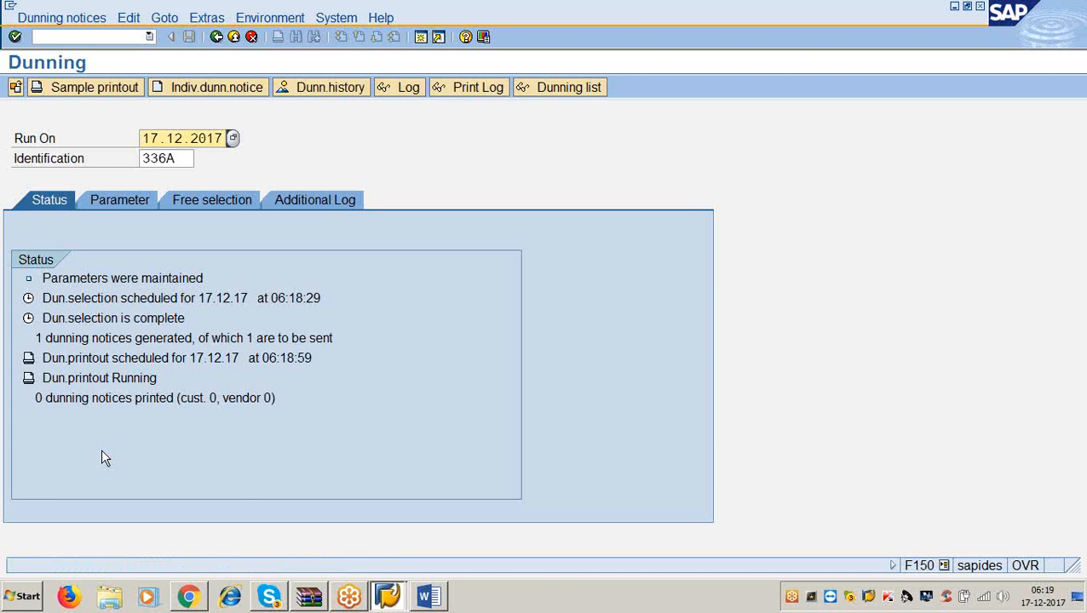
# Step: Consult the Word notes for the sample printout, individual dunning notice and dunning history instructions
pyautogui.click(429, 596)
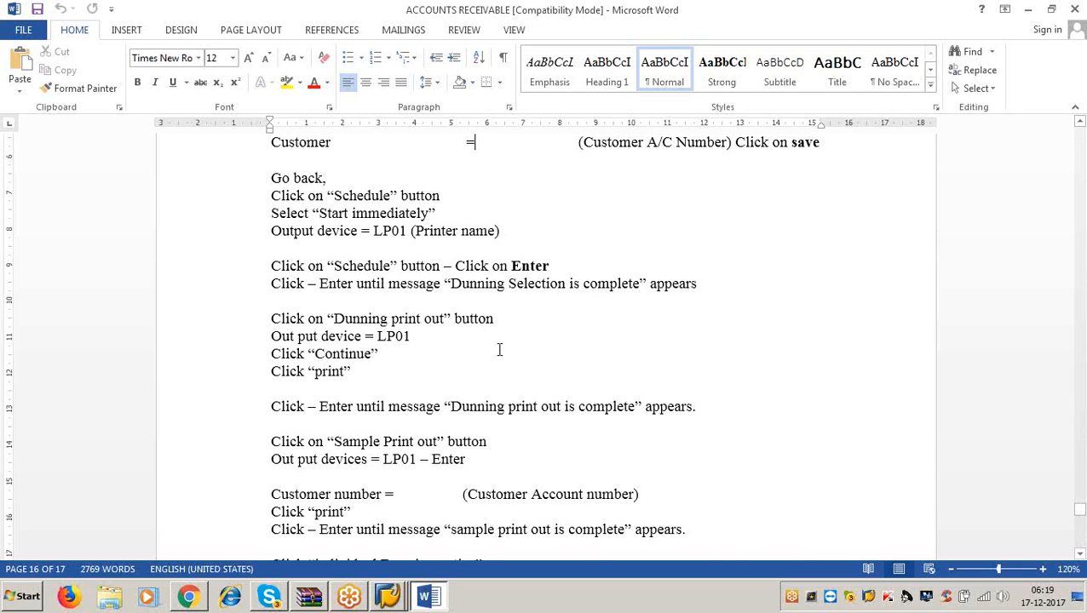
pyautogui.scroll(-5, 499, 349)
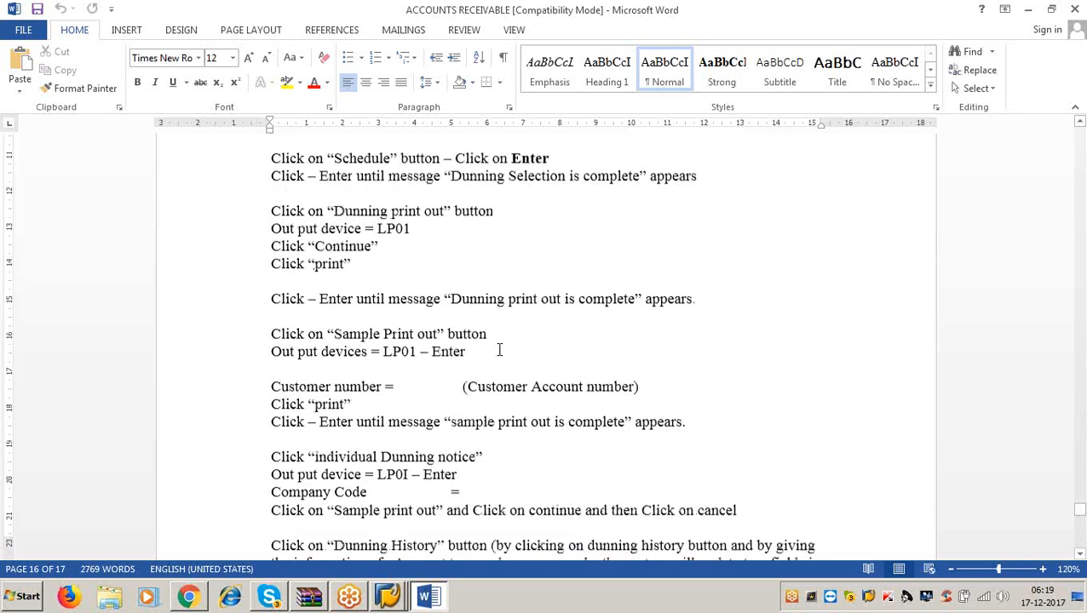
pyautogui.click(1028, 10)
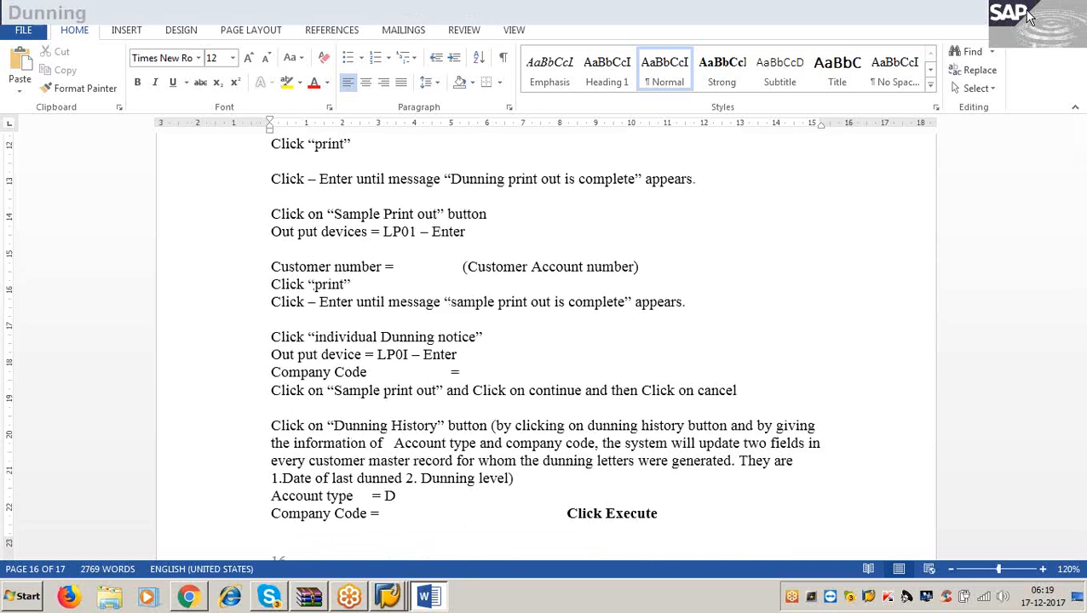
# Step: Schedule the sample printout for the second customer with immediate start on output device LP01 and refresh the run's status
pyautogui.click(120, 87)
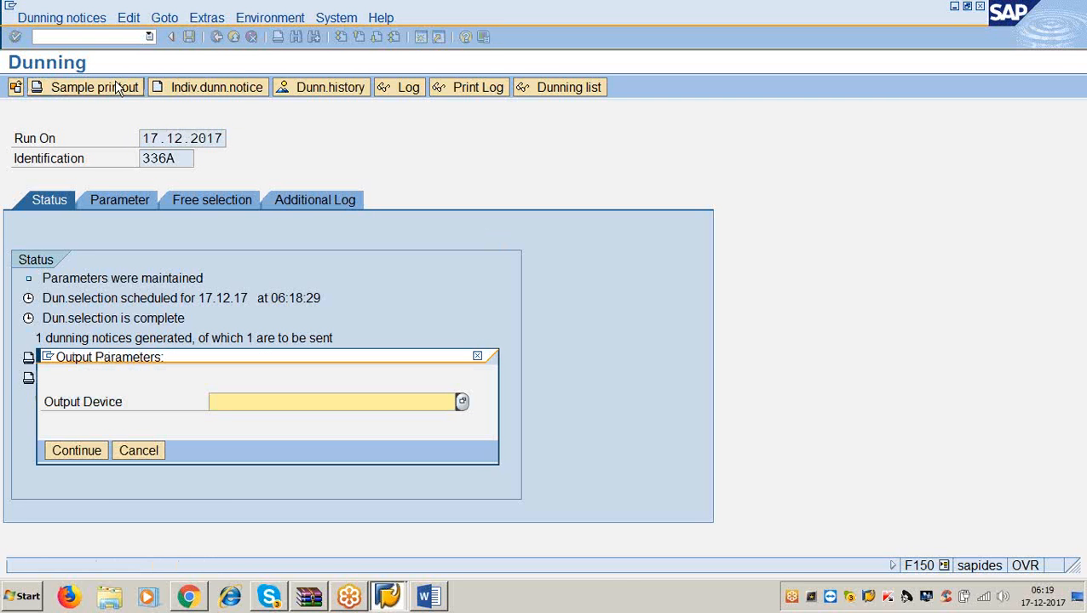
pyautogui.write('lp01')
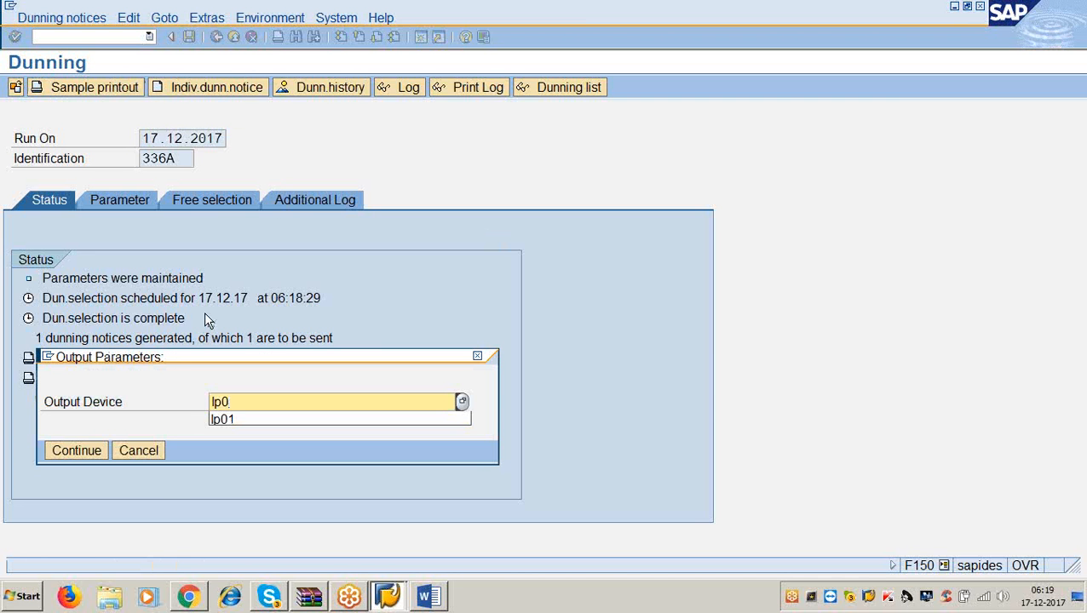
pyautogui.click(75, 450)
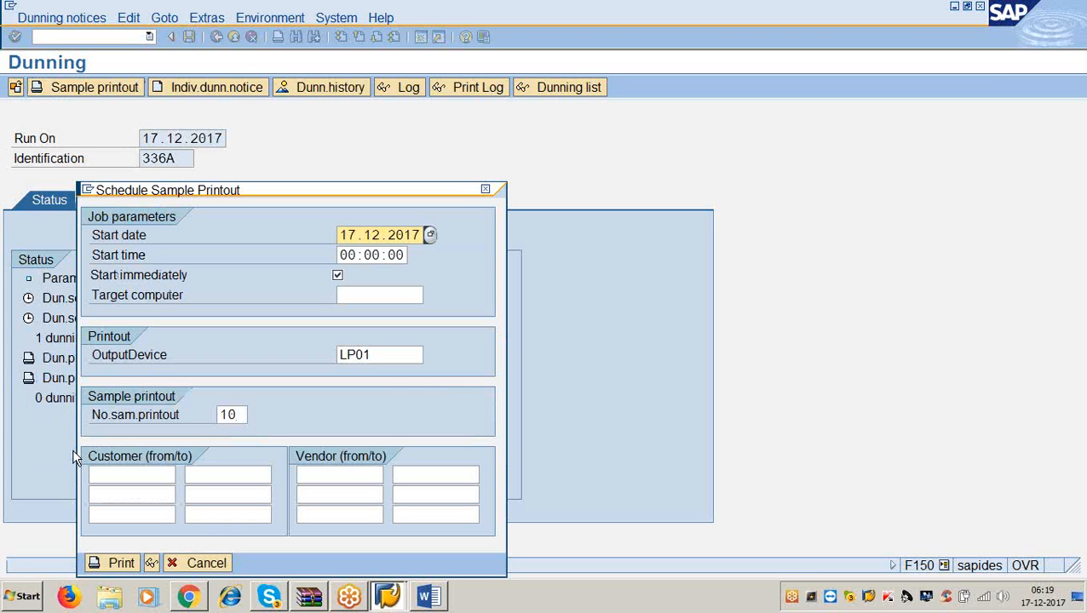
pyautogui.click(114, 476)
pyautogui.write('1')
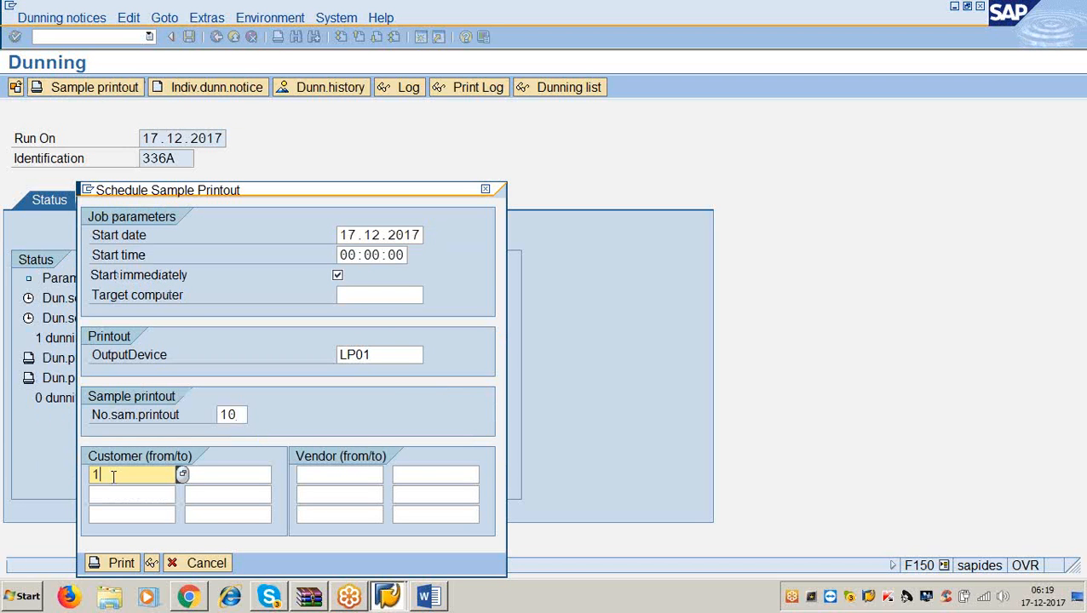
pyautogui.write('00302')
pyautogui.click(127, 565)
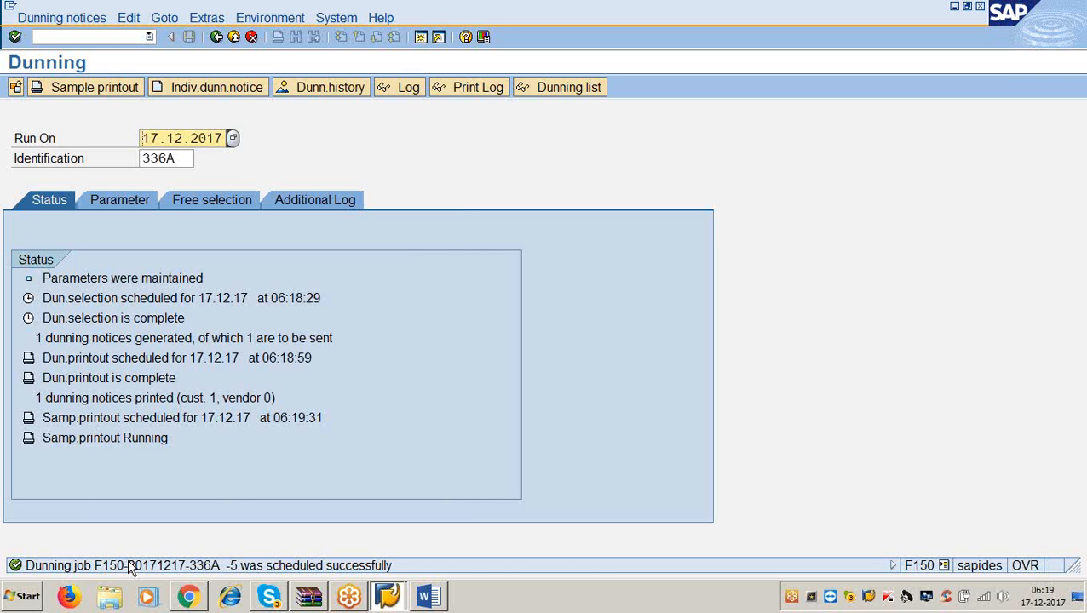
pyautogui.press('Return')
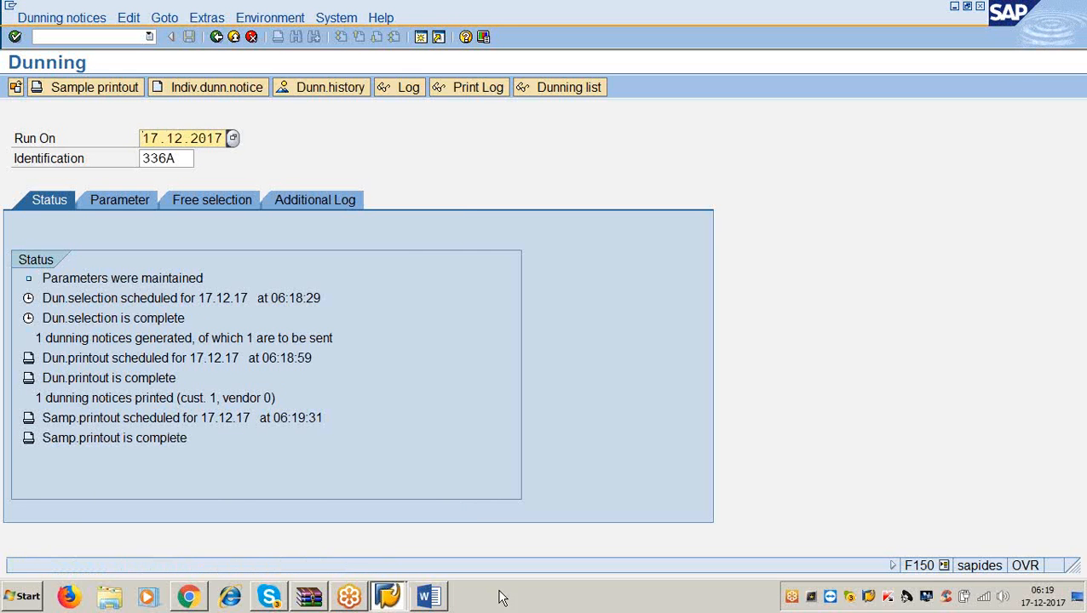
# Step: Run a sample printout of the customer's individual dunning notice for company code 3366 on output device LP01, then close its log and dialog
pyautogui.click(428, 597)
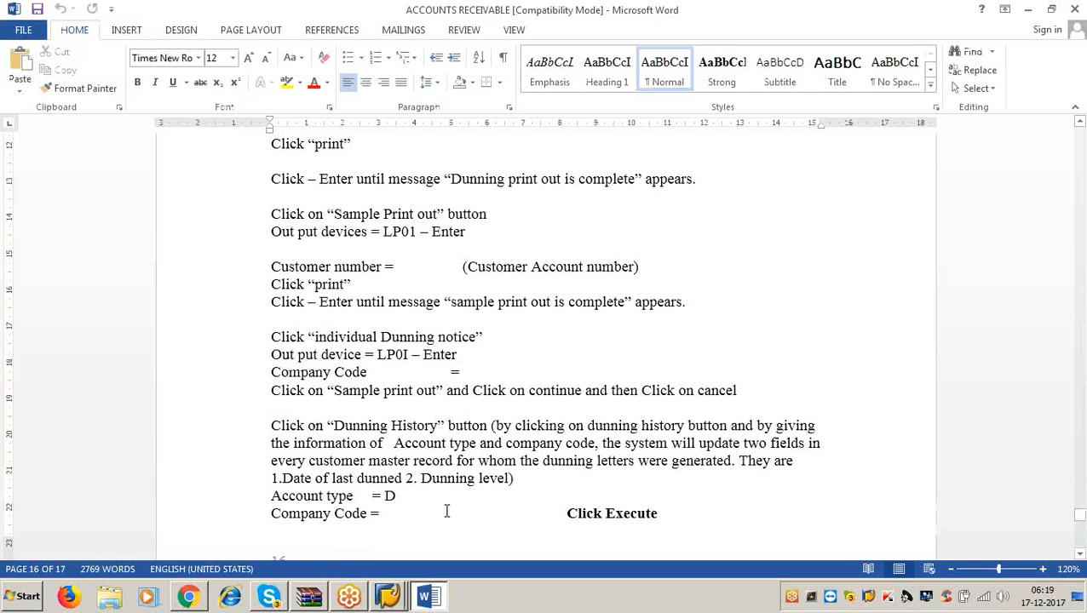
pyautogui.click(1032, 10)
pyautogui.click(195, 88)
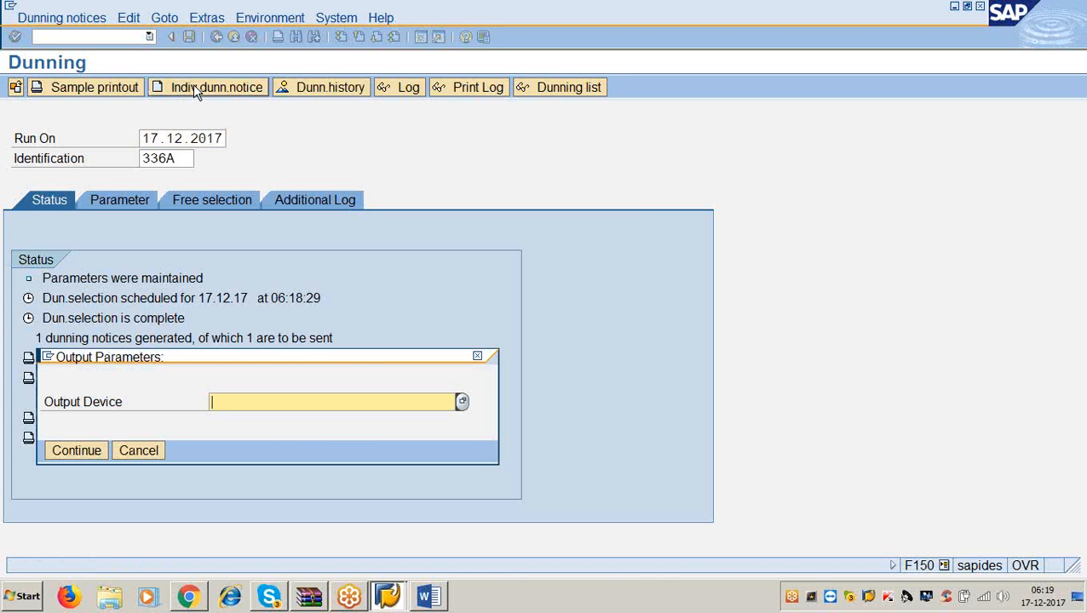
pyautogui.write('lp01')
pyautogui.press('Escape')
pyautogui.click(76, 451)
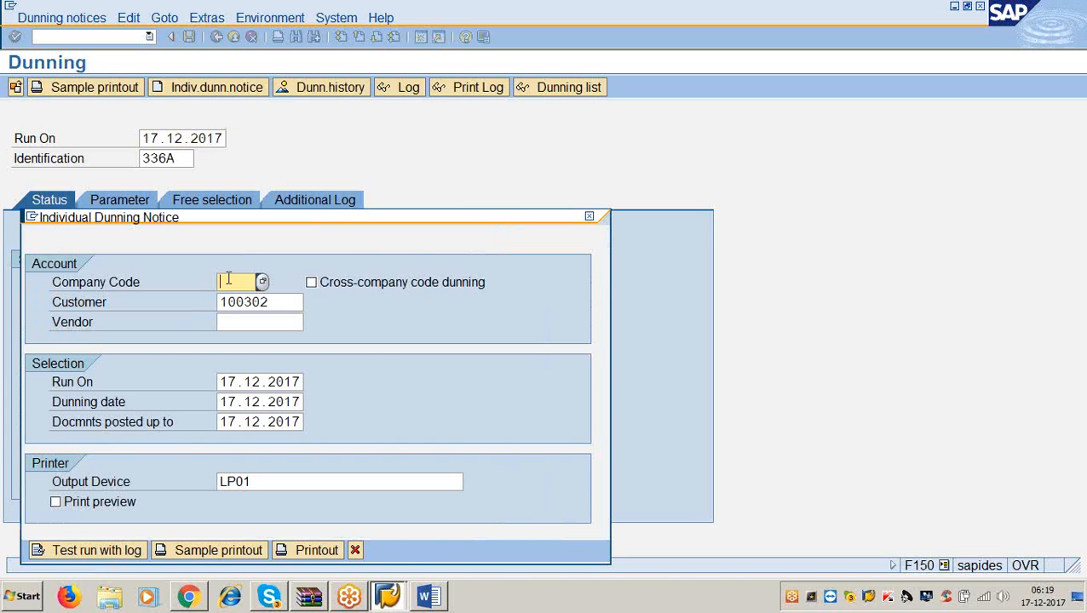
pyautogui.write('3366')
pyautogui.click(209, 552)
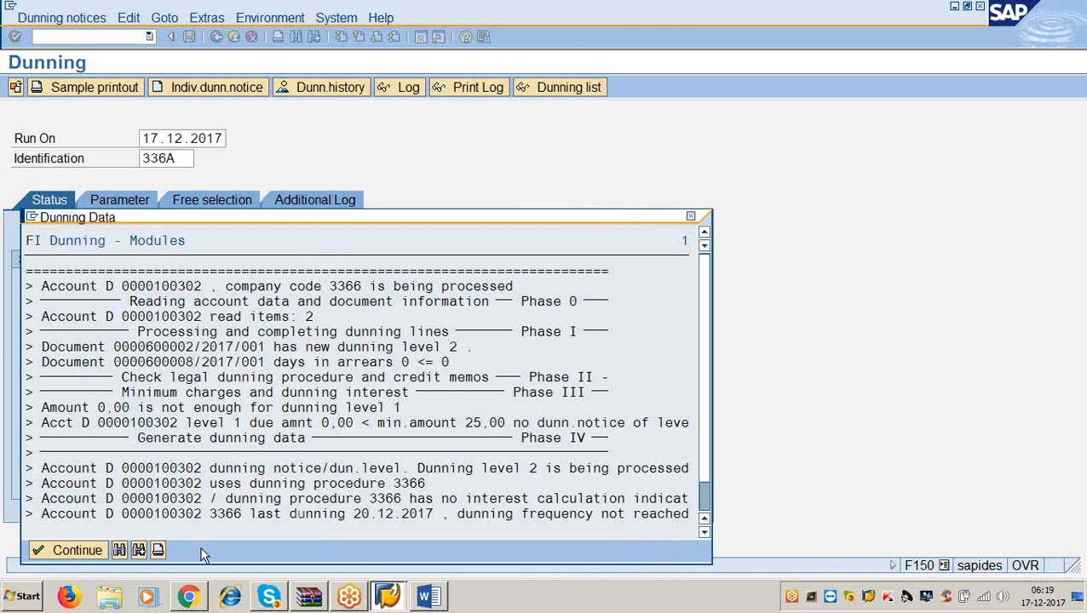
pyautogui.click(98, 549)
pyautogui.click(355, 550)
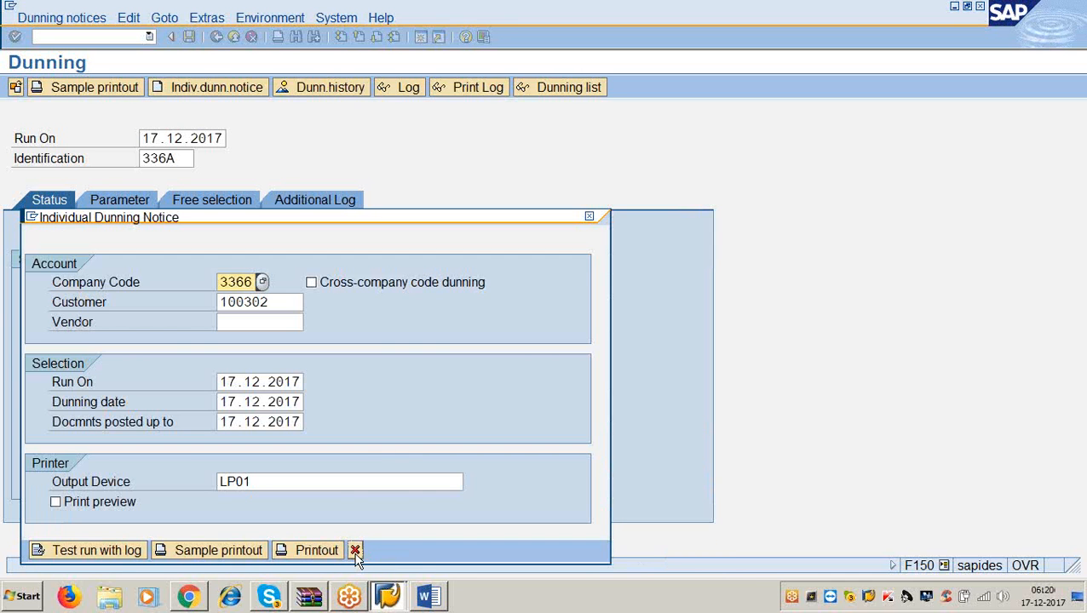
# Step: Check the Word notes on dunning history and run the history report for account type D and company code 3366
pyautogui.click(427, 597)
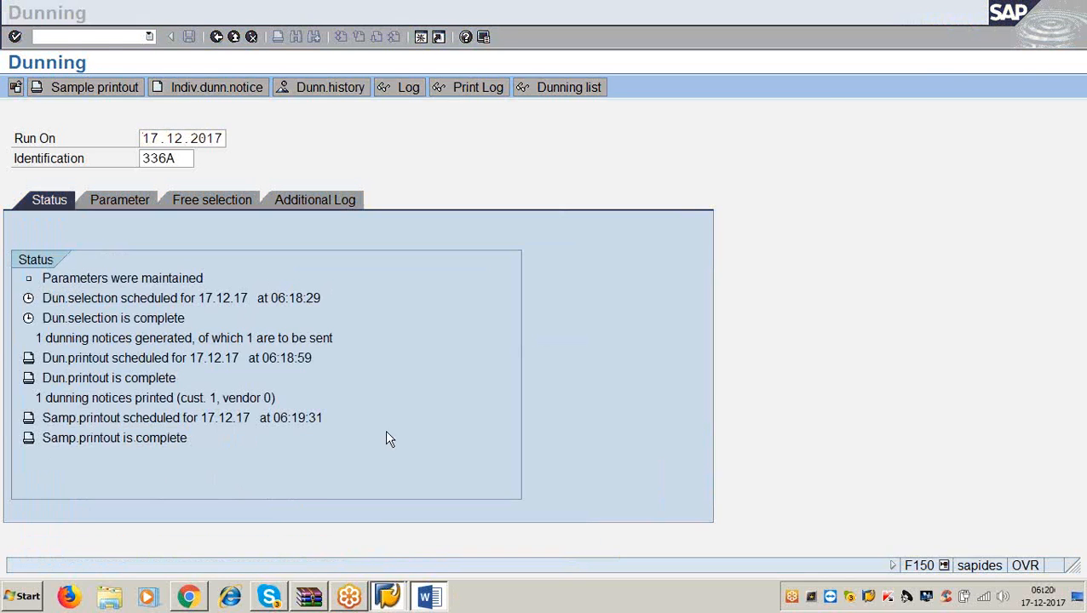
pyautogui.scroll(-3, 386, 432)
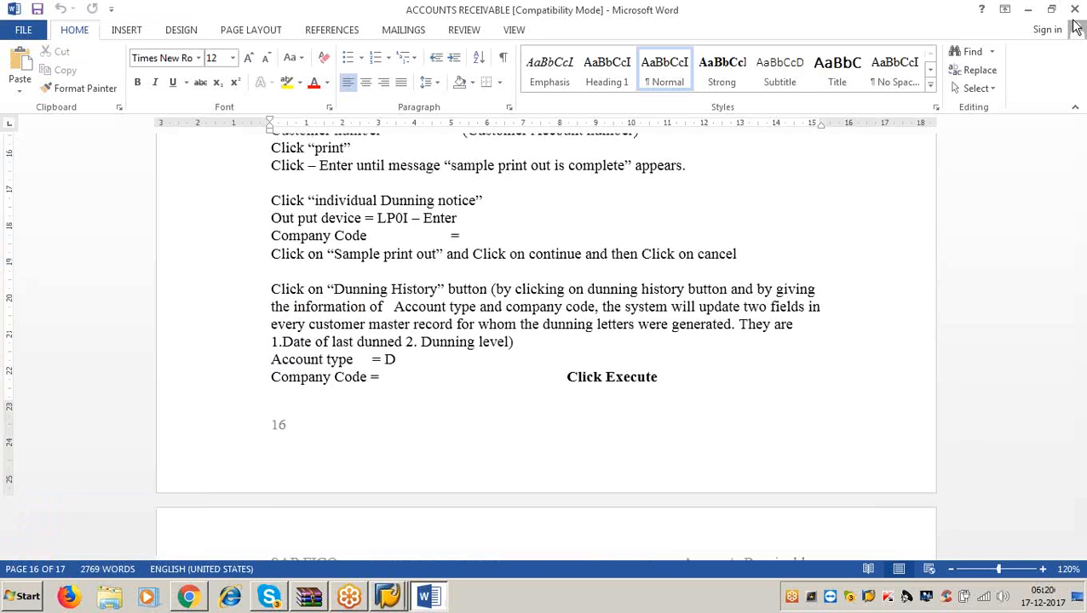
pyautogui.click(1027, 10)
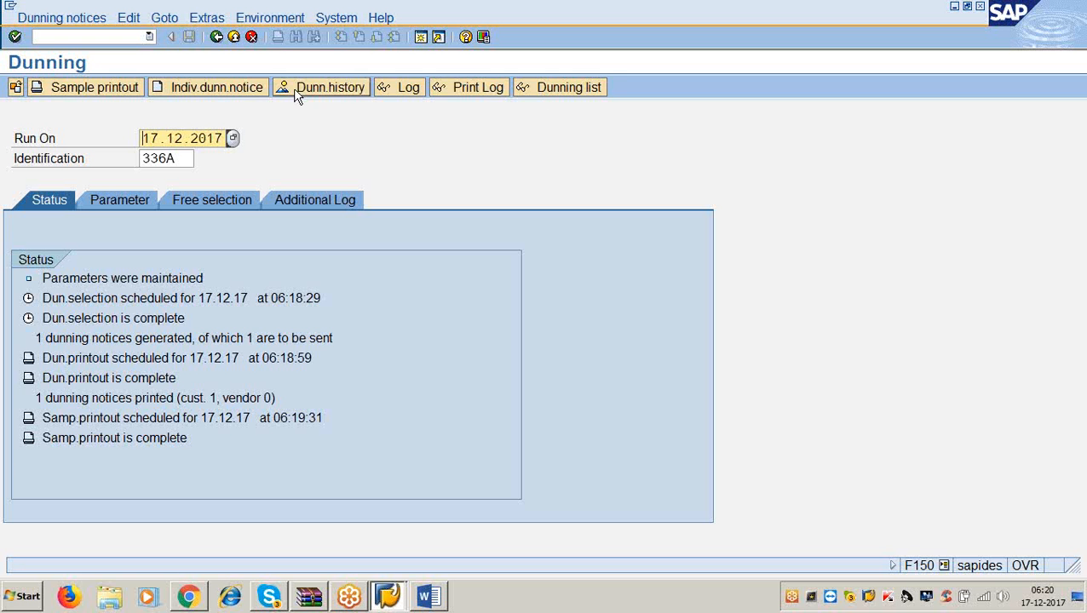
pyautogui.click(323, 87)
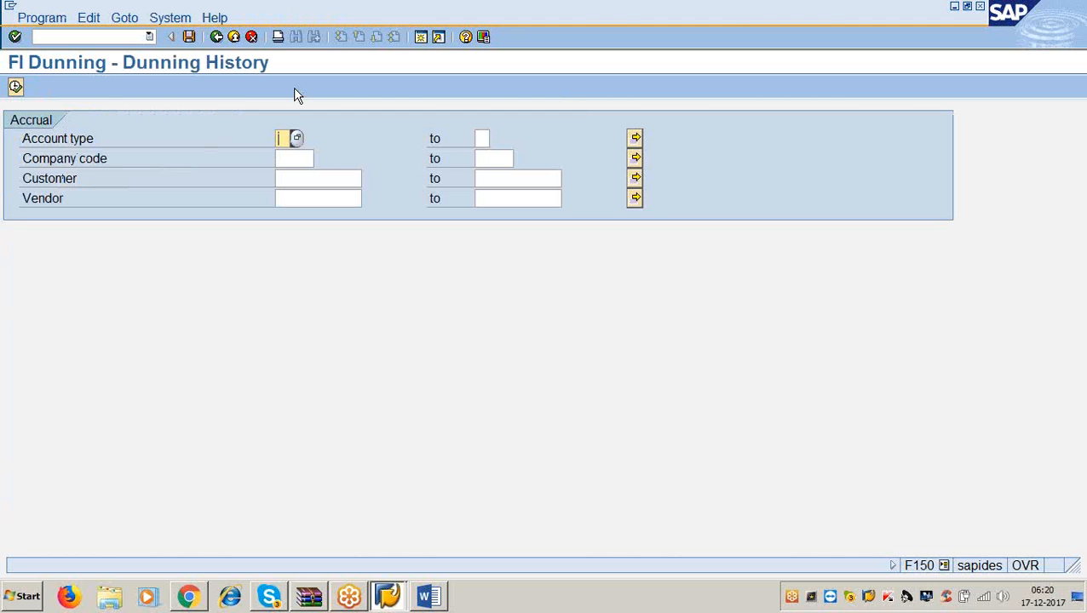
pyautogui.write('d')
pyautogui.press('Tab')
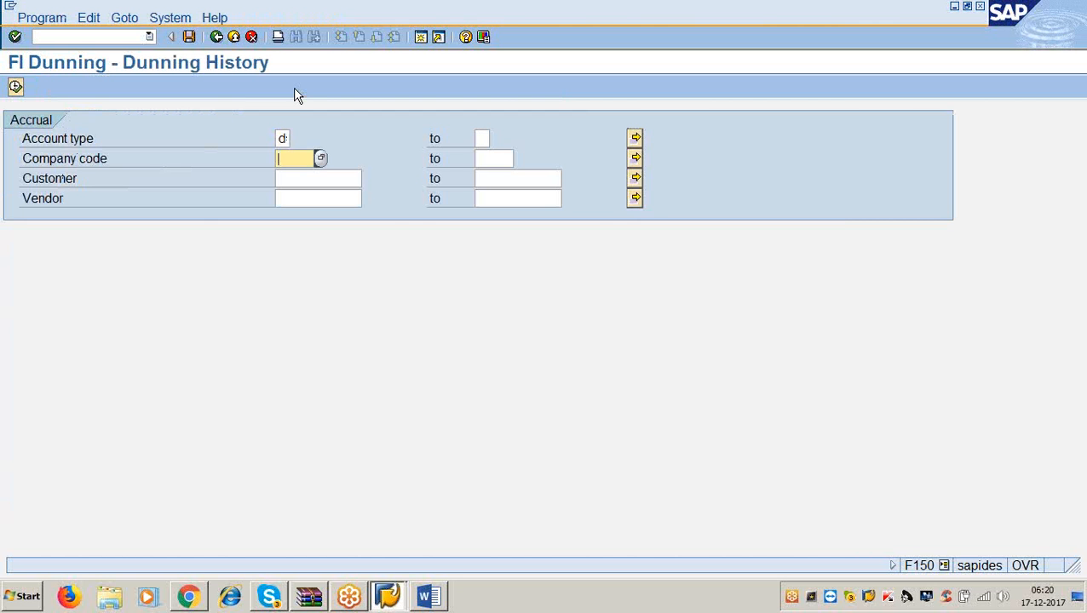
pyautogui.write('3366')
pyautogui.click(15, 87)
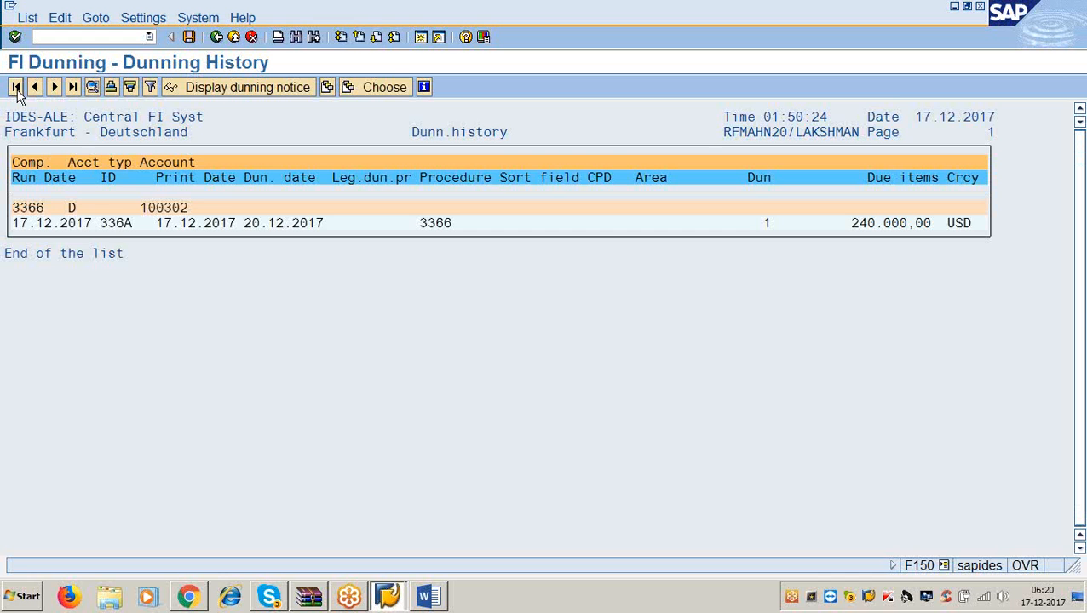
# Step: Select run 336A in the dunning history, check the Word notes, and display its dunning notice with the line items
pyautogui.click(111, 222)
pyautogui.click(429, 596)
pyautogui.scroll(-6, 368, 449)
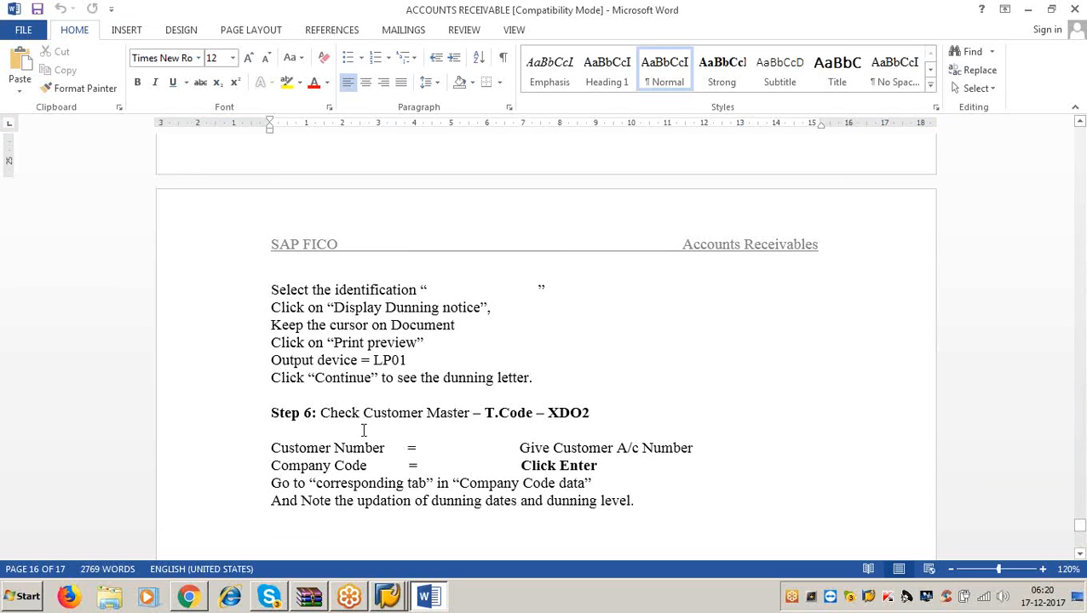
pyautogui.click(1028, 12)
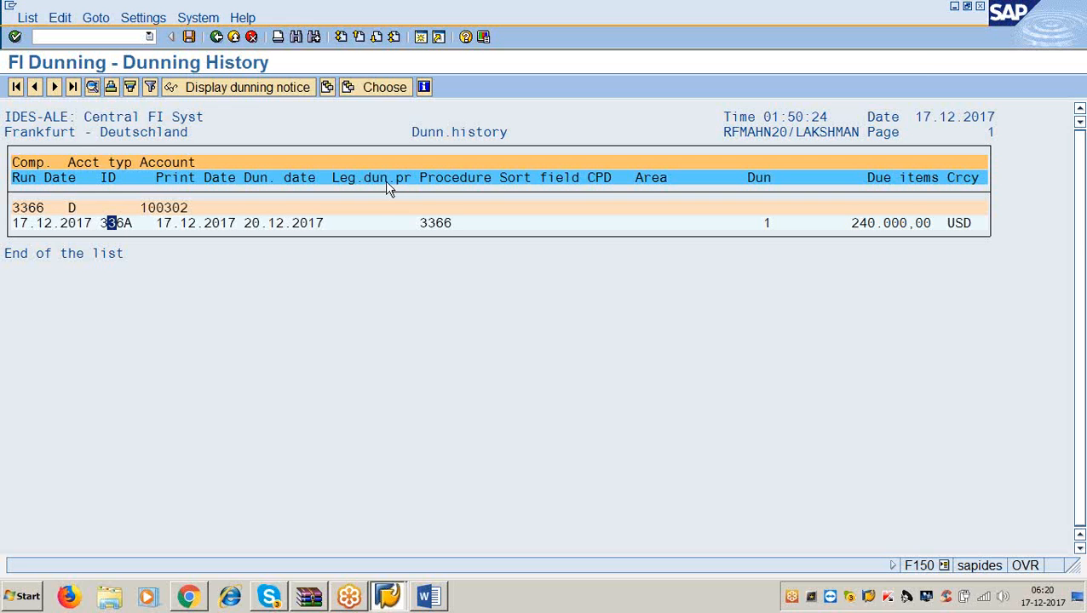
pyautogui.click(248, 87)
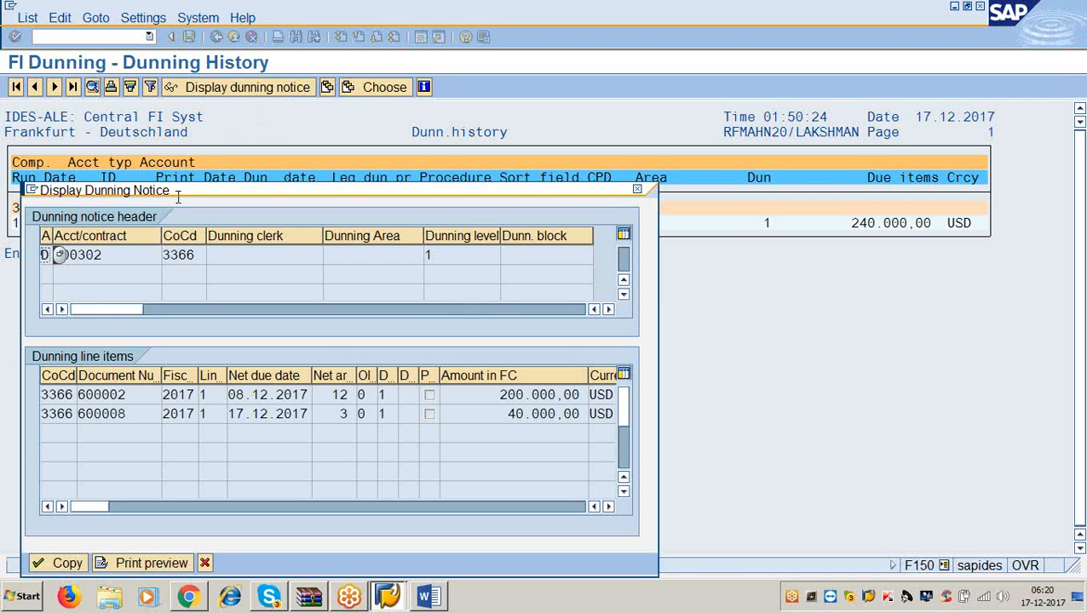
pyautogui.click(111, 256)
pyautogui.click(139, 387)
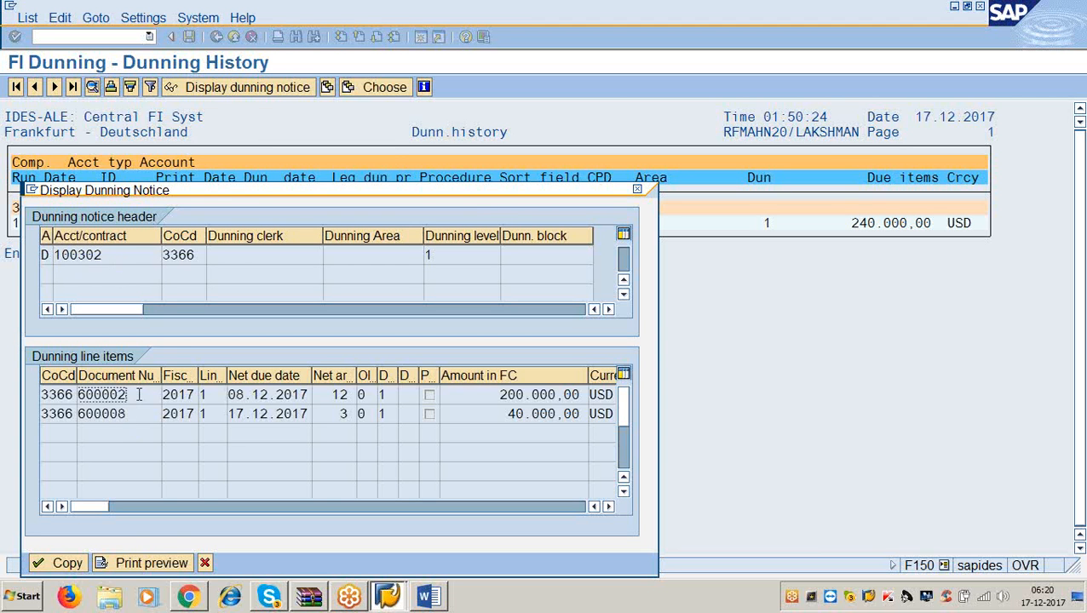
pyautogui.click(134, 413)
# Step: Generate a print preview of the customer's dunning notice on output device LP01
pyautogui.click(111, 255)
pyautogui.click(175, 563)
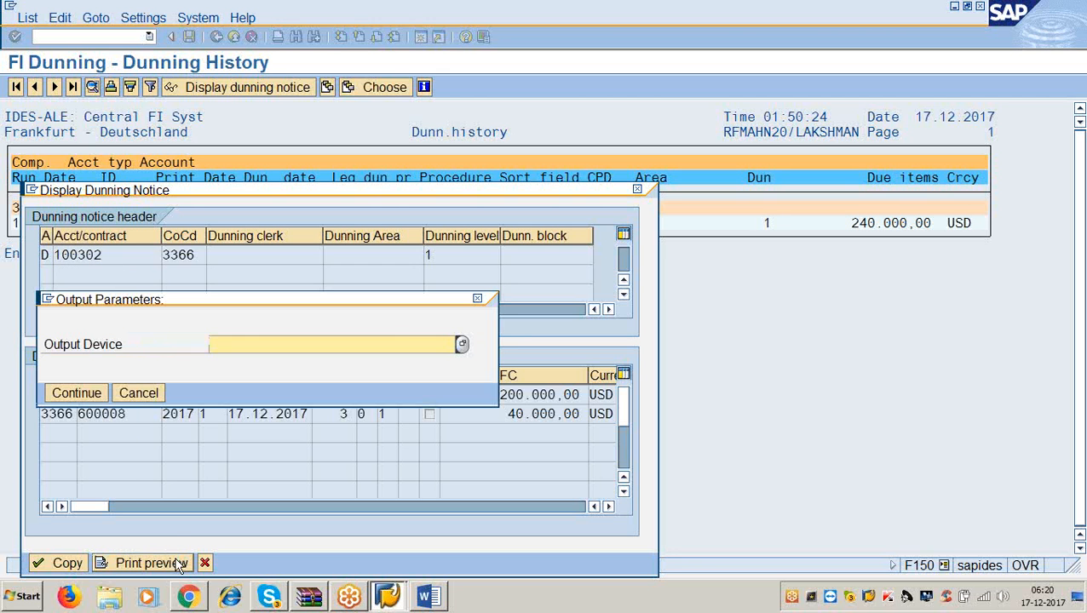
pyautogui.write('lp01')
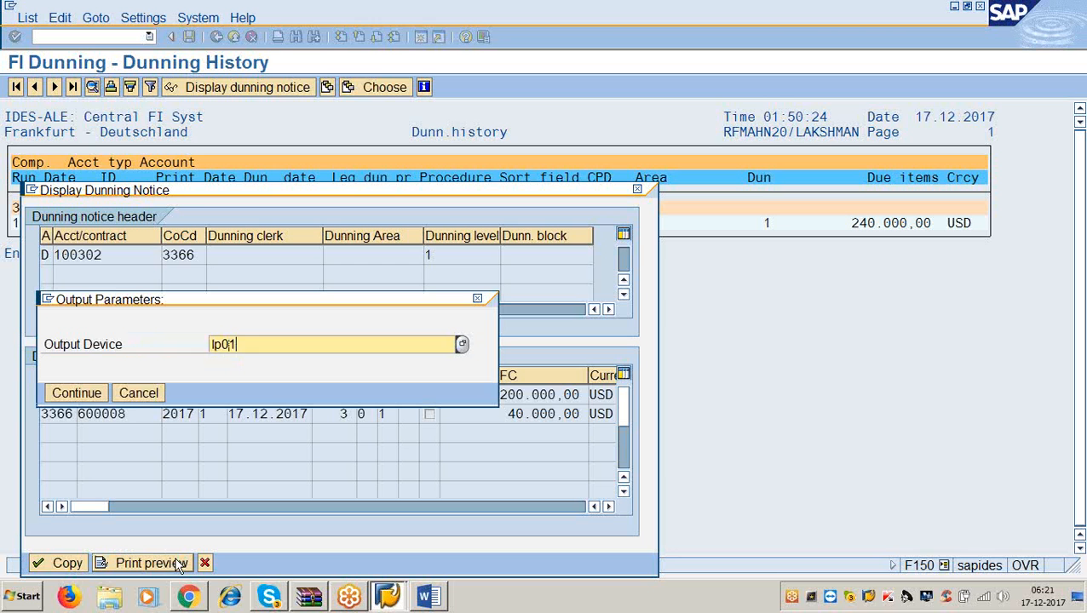
pyautogui.click(68, 394)
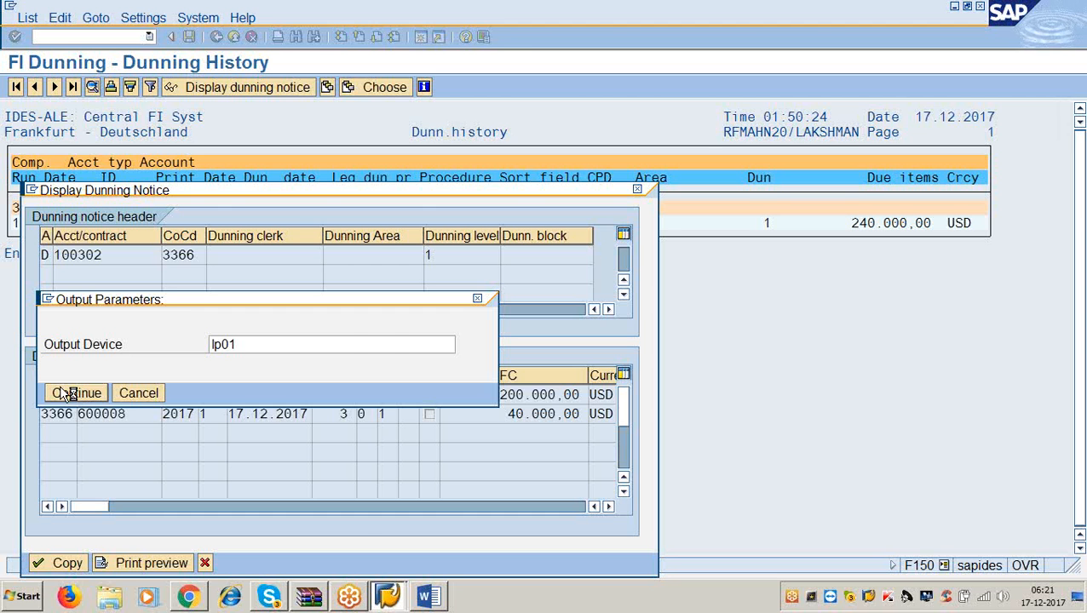
pyautogui.click(67, 393)
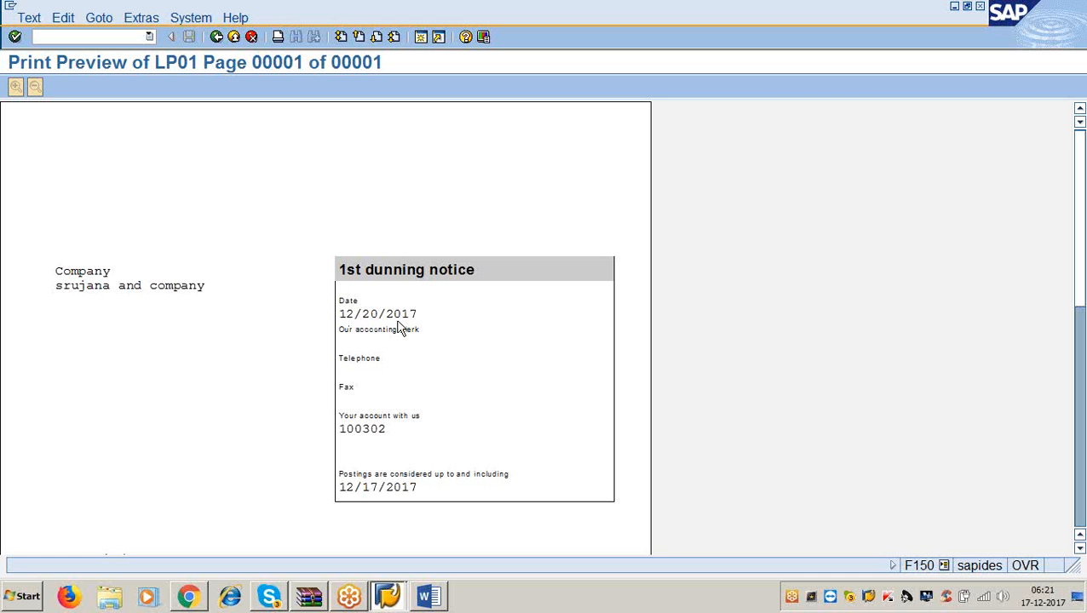
# Step: Examine the previewed dunning letter: notice header, payment text, overdue invoices, dunning charge and balance of account
pyautogui.scroll(-4, 396, 341)
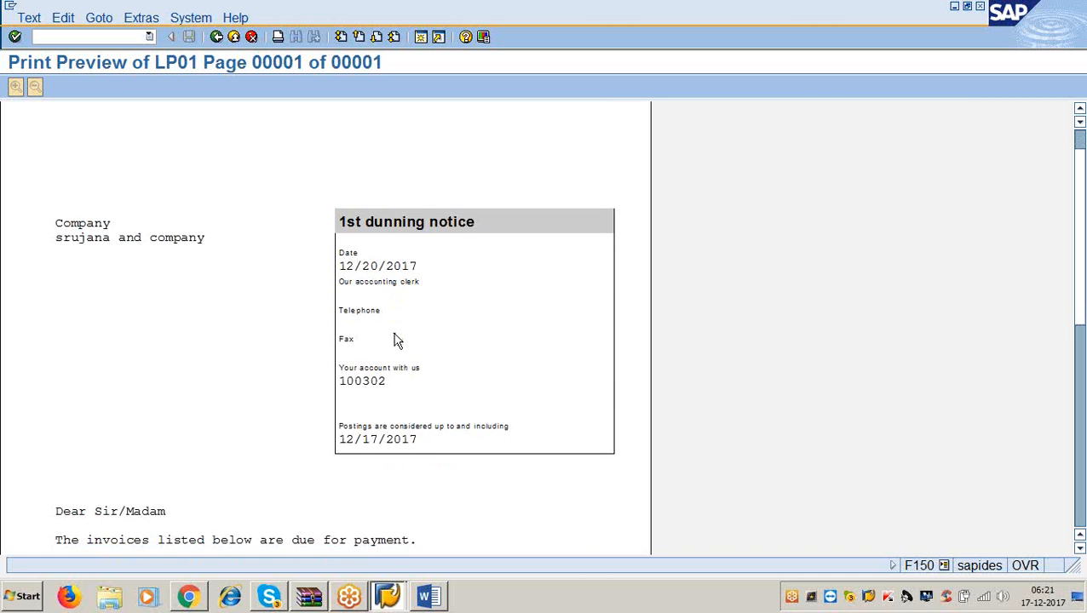
pyautogui.scroll(-4, 396, 341)
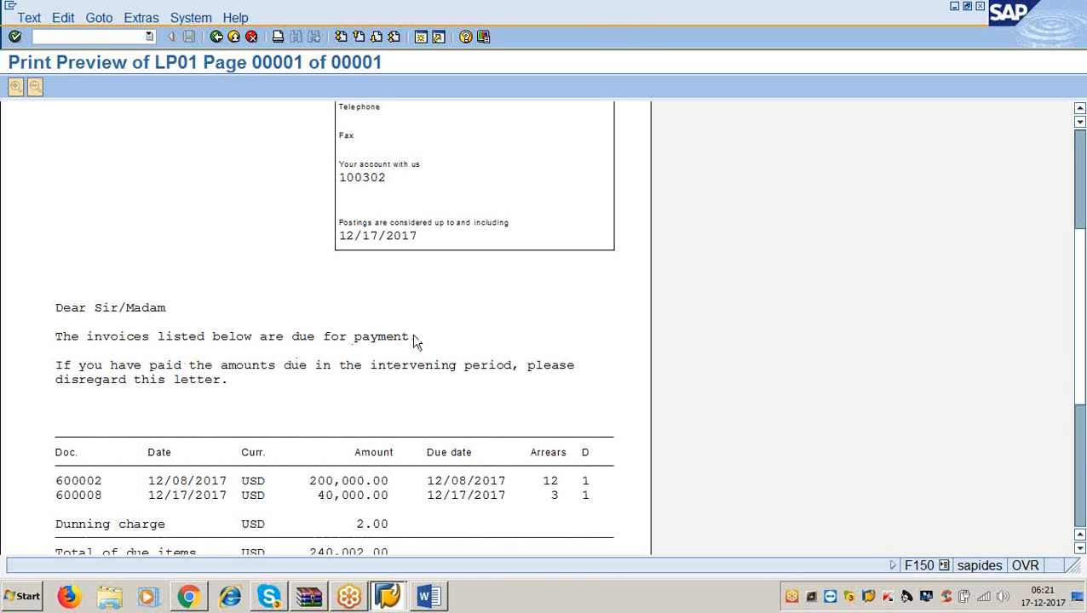
pyautogui.scroll(-2, 221, 362)
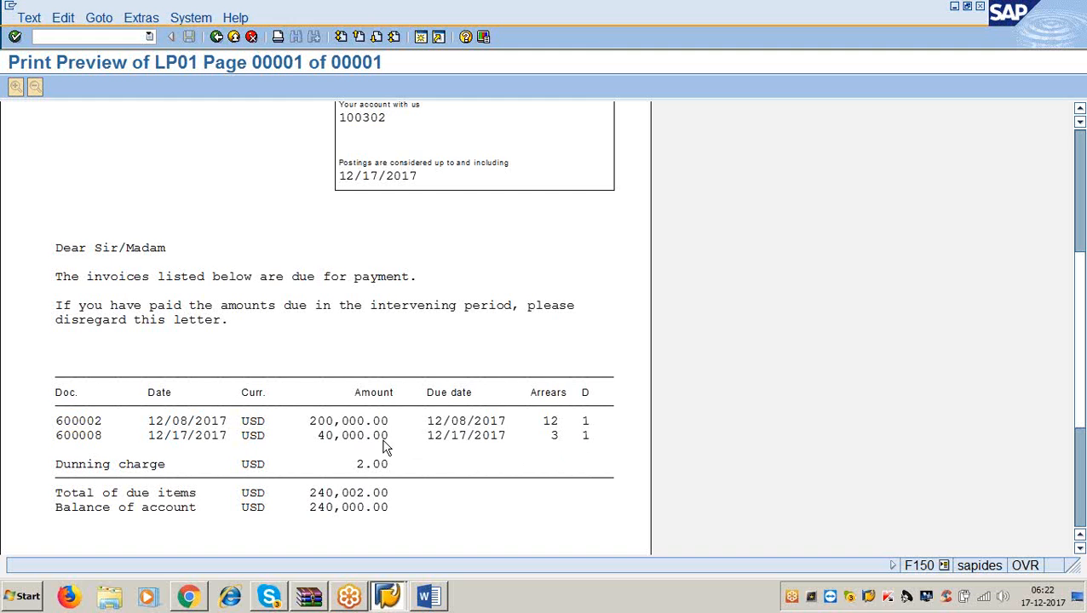
pyautogui.scroll(-2, 384, 437)
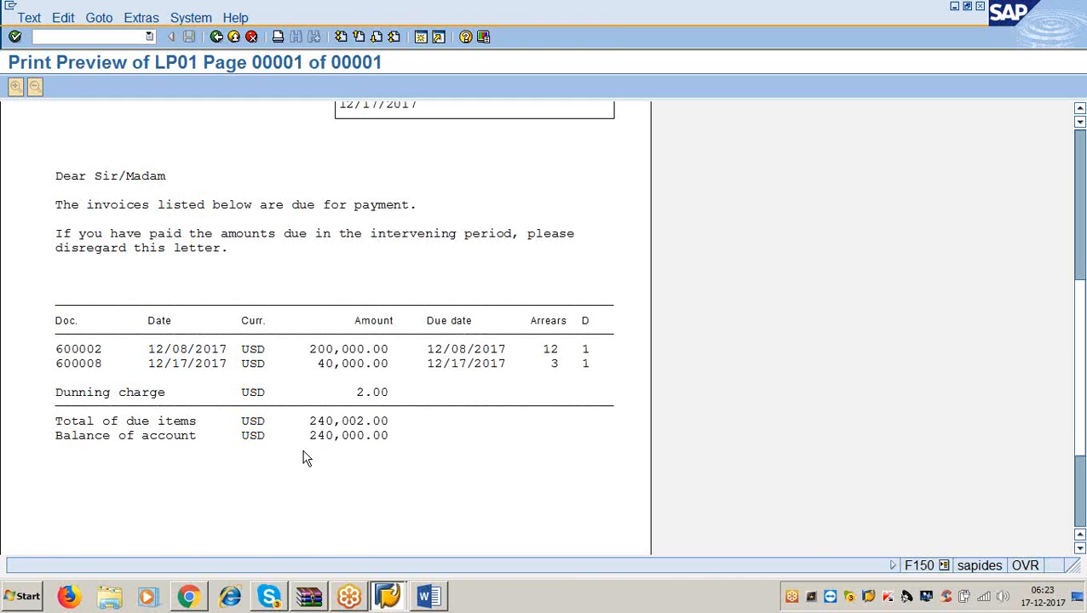
pyautogui.scroll(3, 303, 457)
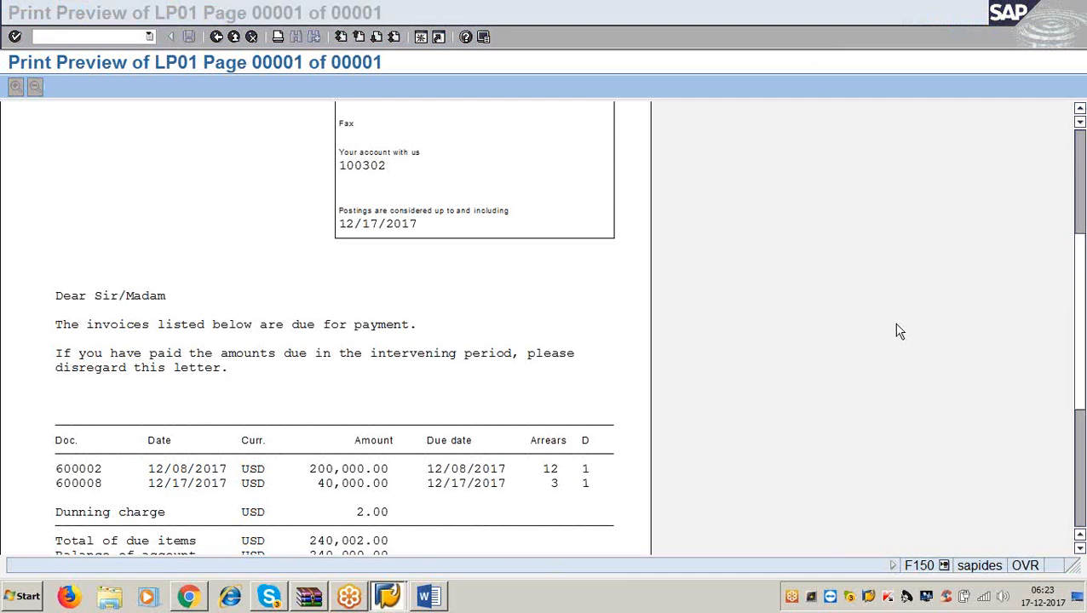
pyautogui.click(801, 370)
pyautogui.click(619, 398)
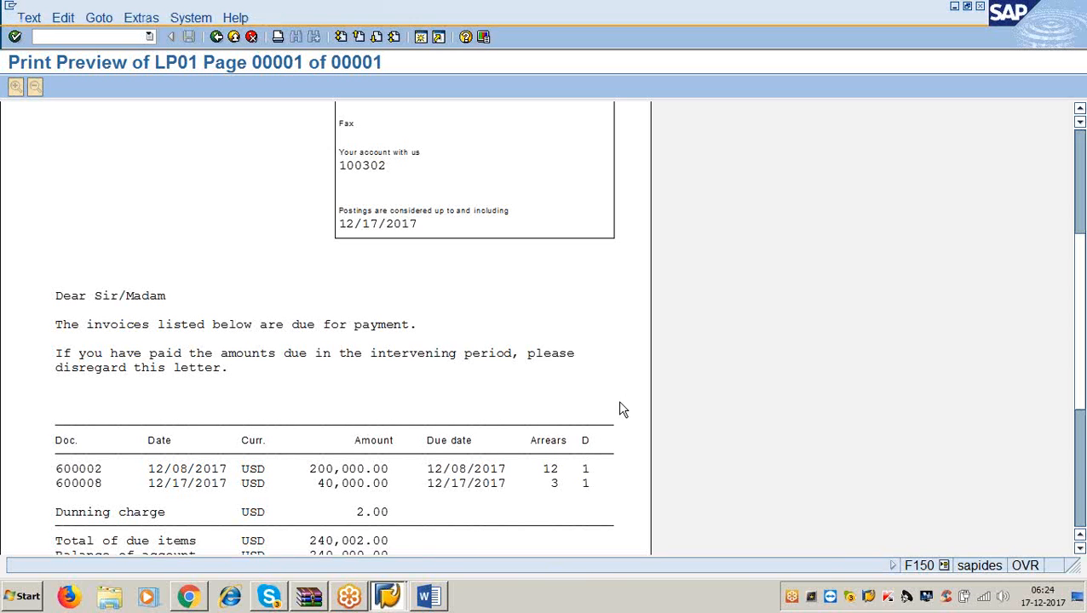
pyautogui.moveTo(431, 602)
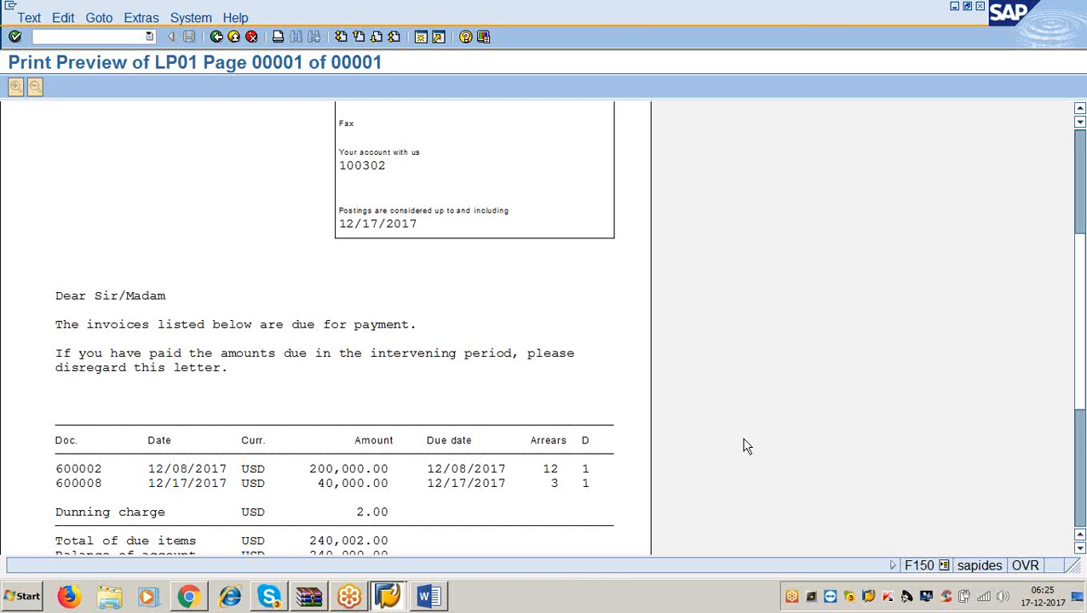
pyautogui.scroll(-2, 743, 447)
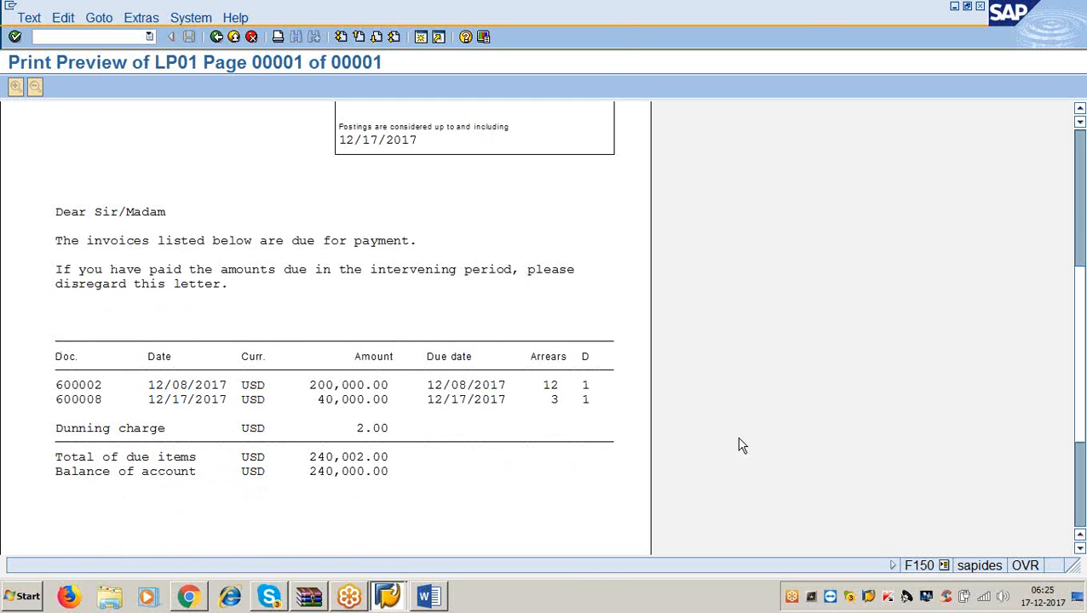
# Step: Switch to the Word notes and check the Step 6 instructions for reviewing the customer master in XD02
pyautogui.moveTo(444, 603)
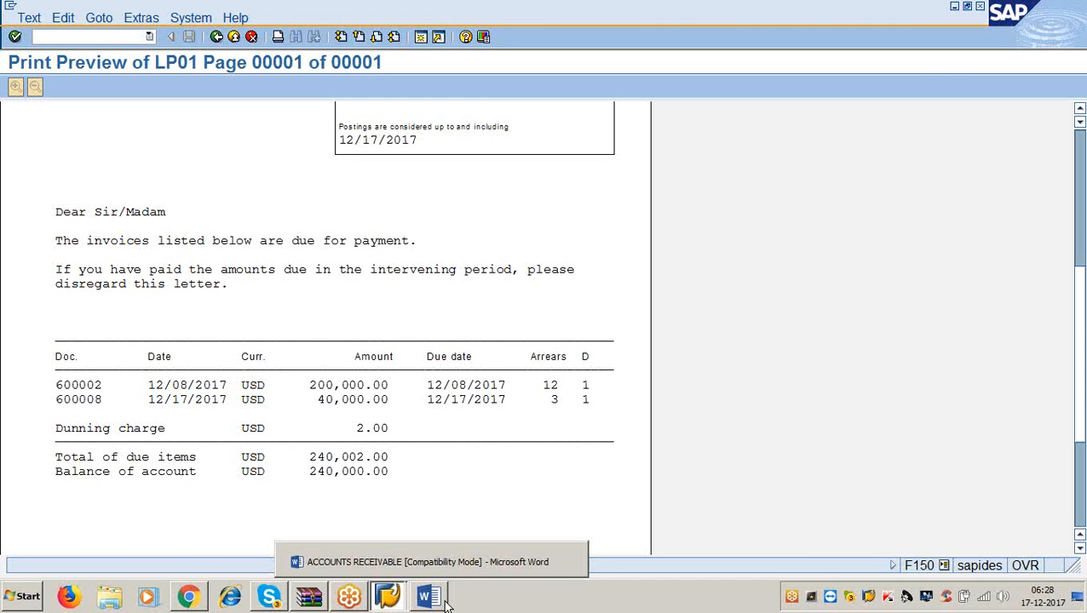
pyautogui.click(447, 603)
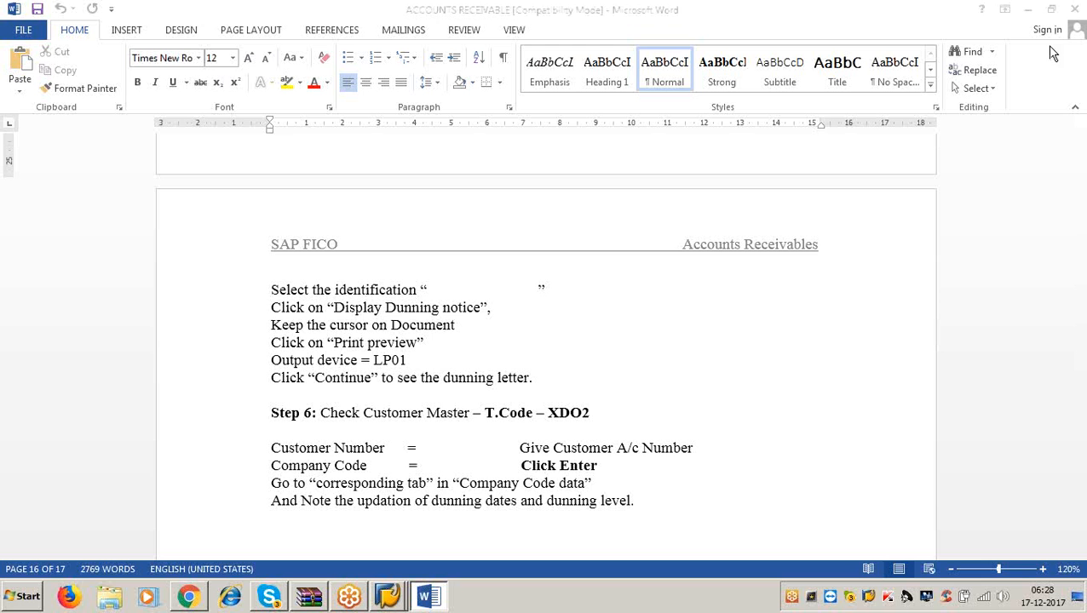
# Step: Examine the Word notes on Dunning History, the two customer master fields it updates, and the Step 6 customer master check
pyautogui.click(703, 288)
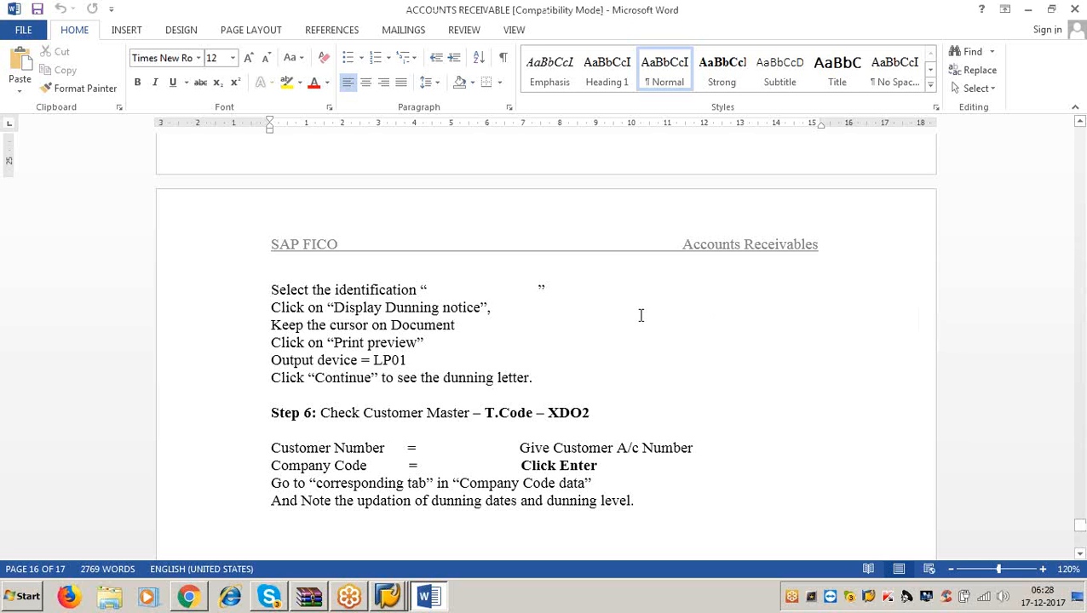
pyautogui.click(606, 284)
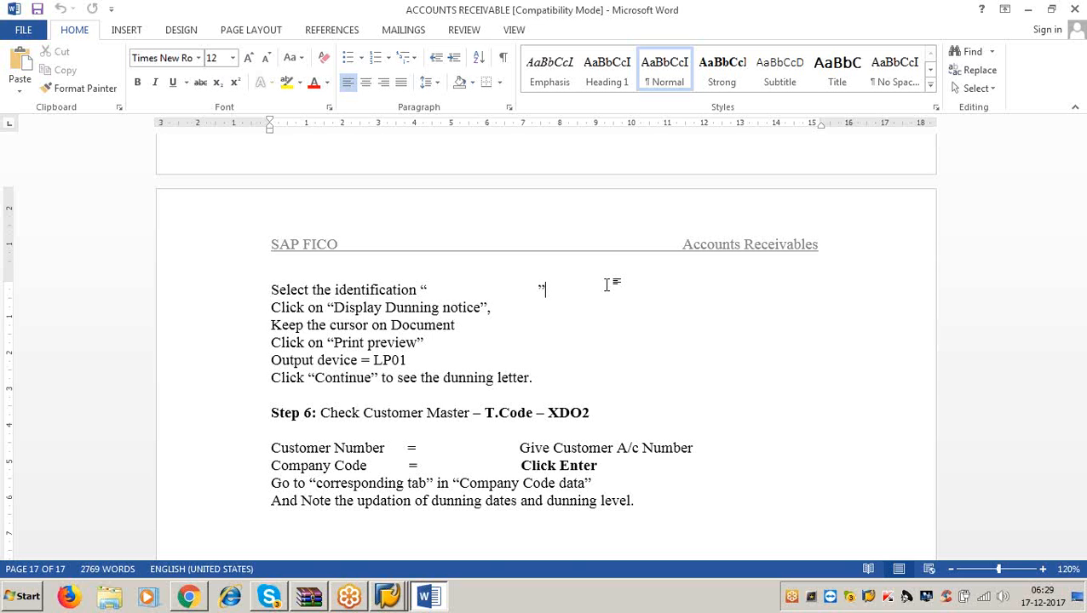
pyautogui.scroll(10, 608, 285)
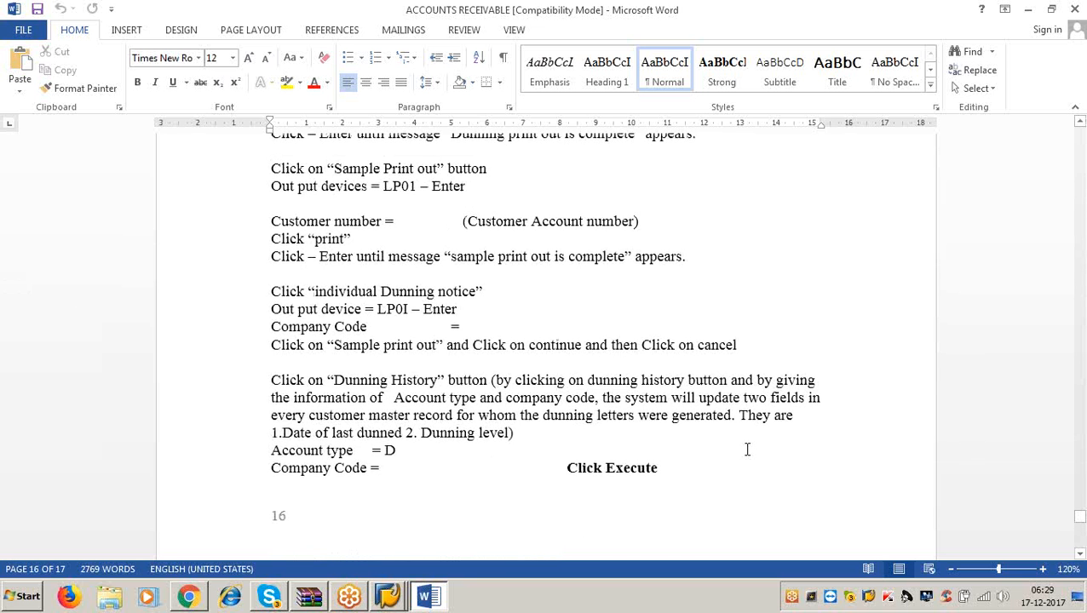
pyautogui.scroll(-6, 747, 449)
pyautogui.scroll(8, 746, 456)
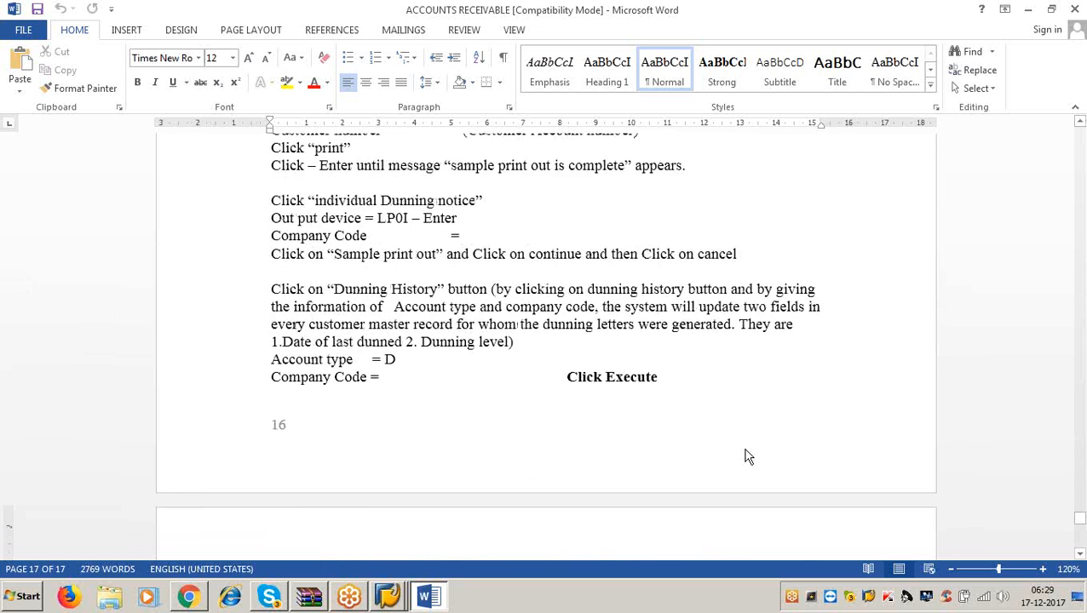
pyautogui.scroll(-4, 745, 449)
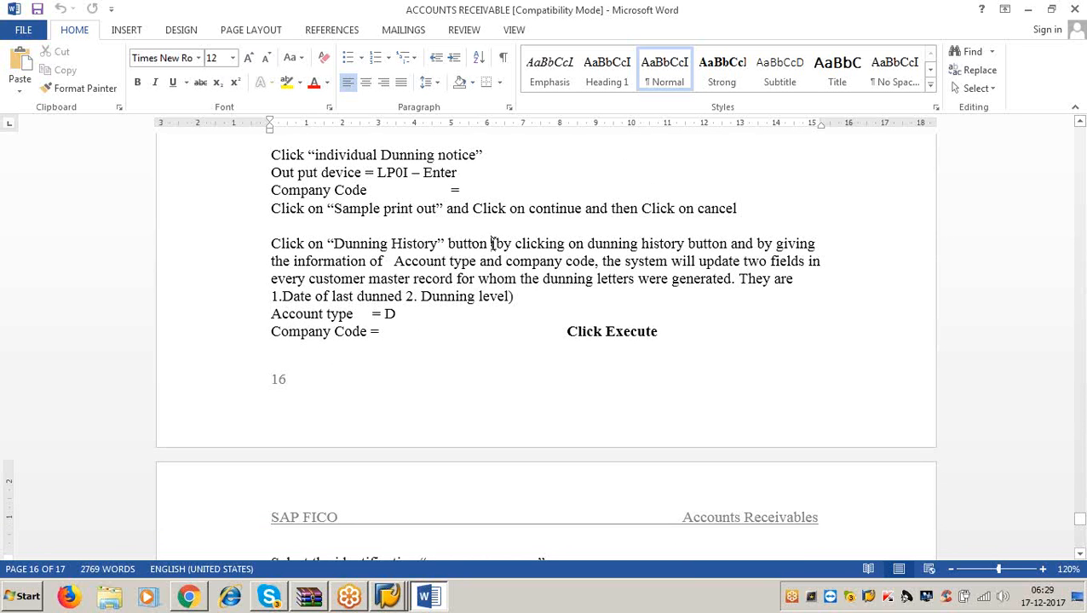
pyautogui.moveTo(492, 244); pyautogui.dragTo(271, 244)
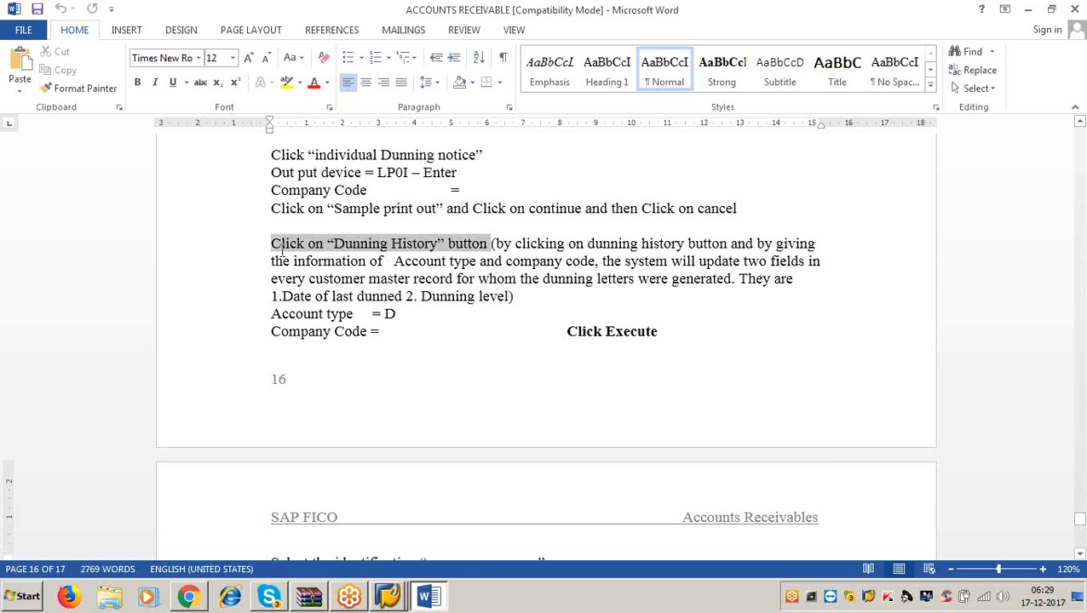
pyautogui.click(398, 316)
pyautogui.click(388, 333)
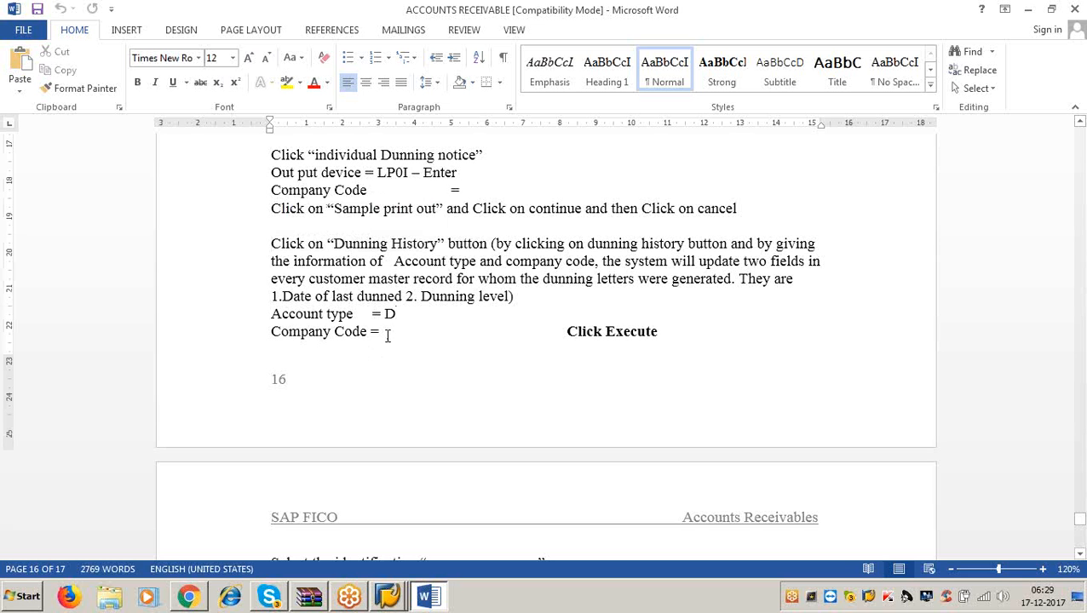
pyautogui.moveTo(495, 244); pyautogui.dragTo(825, 244)
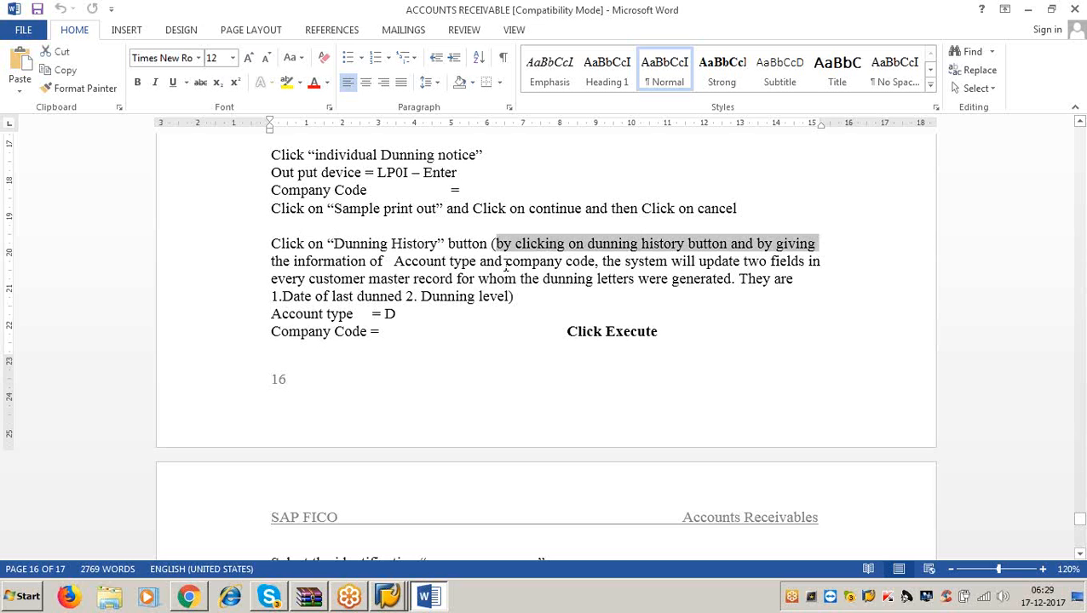
pyautogui.click(595, 262)
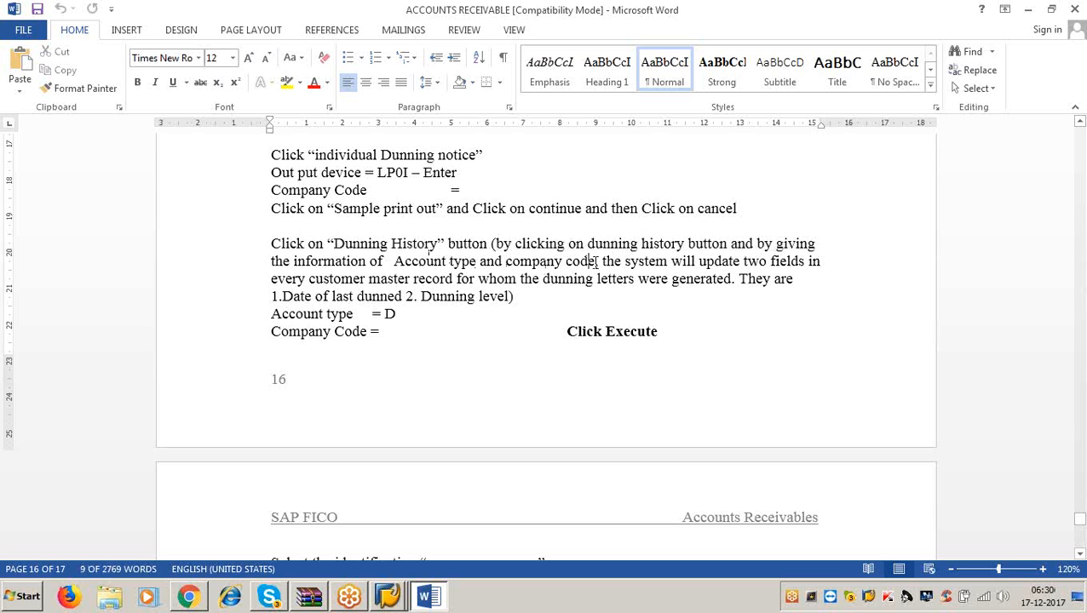
pyautogui.keyDown('shift'); pyautogui.click(805, 278); pyautogui.keyUp('shift')
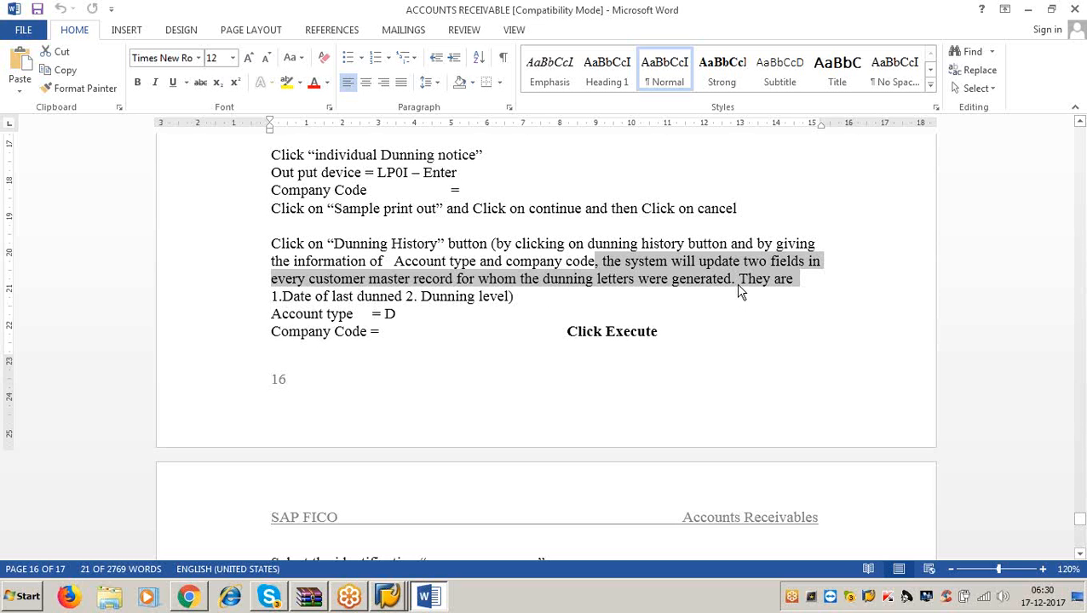
pyautogui.click(406, 297)
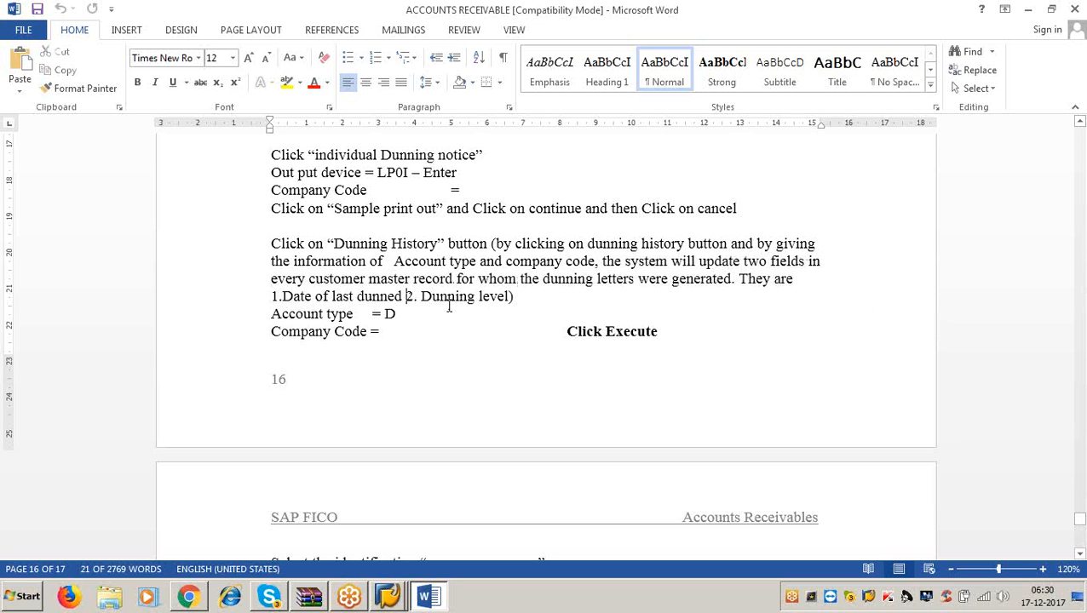
pyautogui.click(514, 300)
pyautogui.scroll(-4, 698, 327)
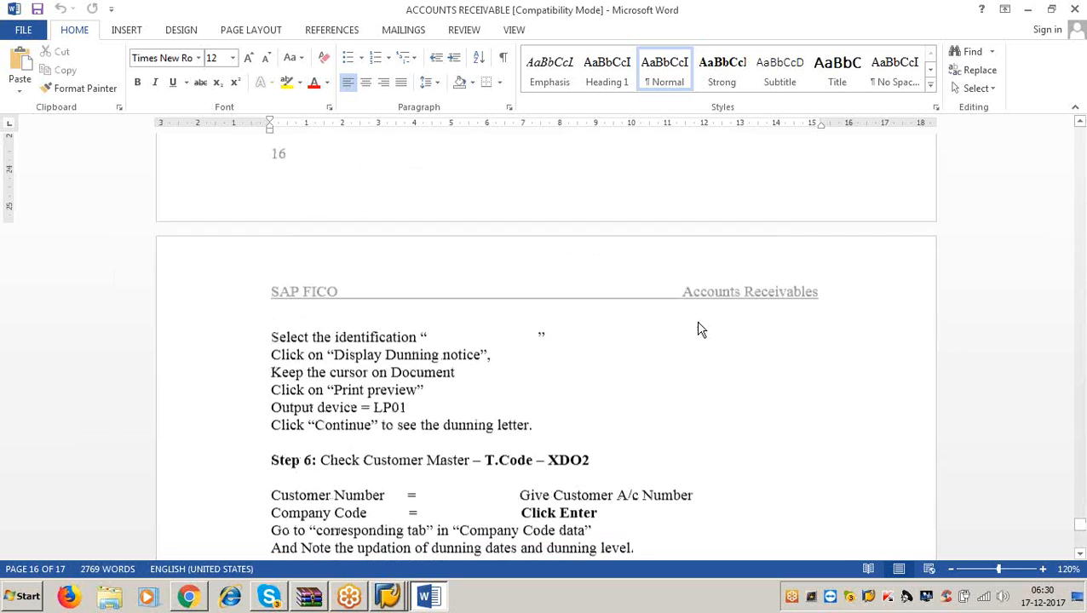
pyautogui.scroll(-4, 697, 327)
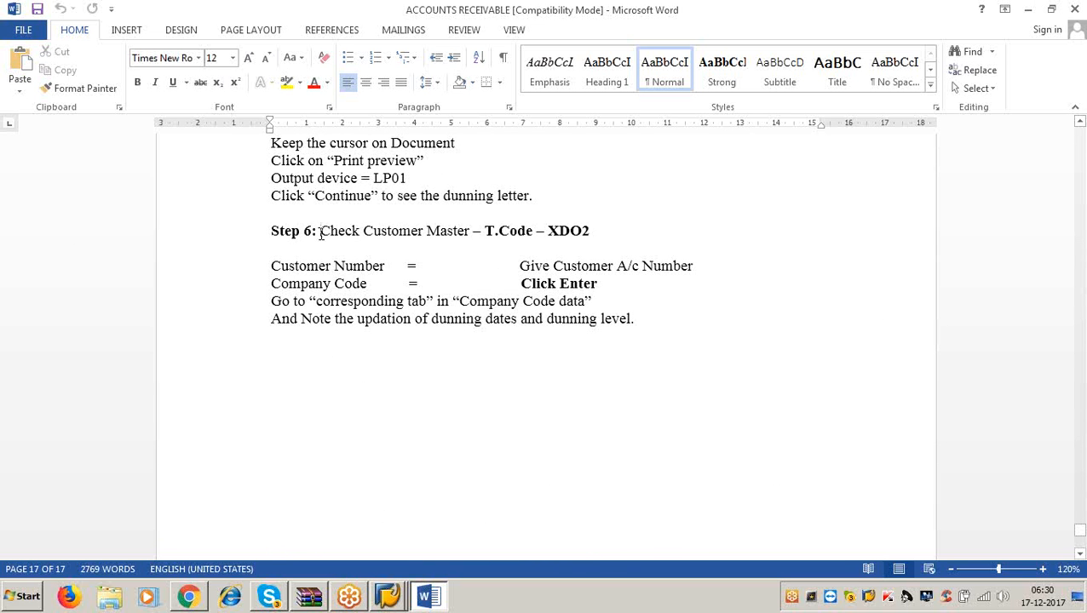
pyautogui.moveTo(320, 232); pyautogui.dragTo(657, 218)
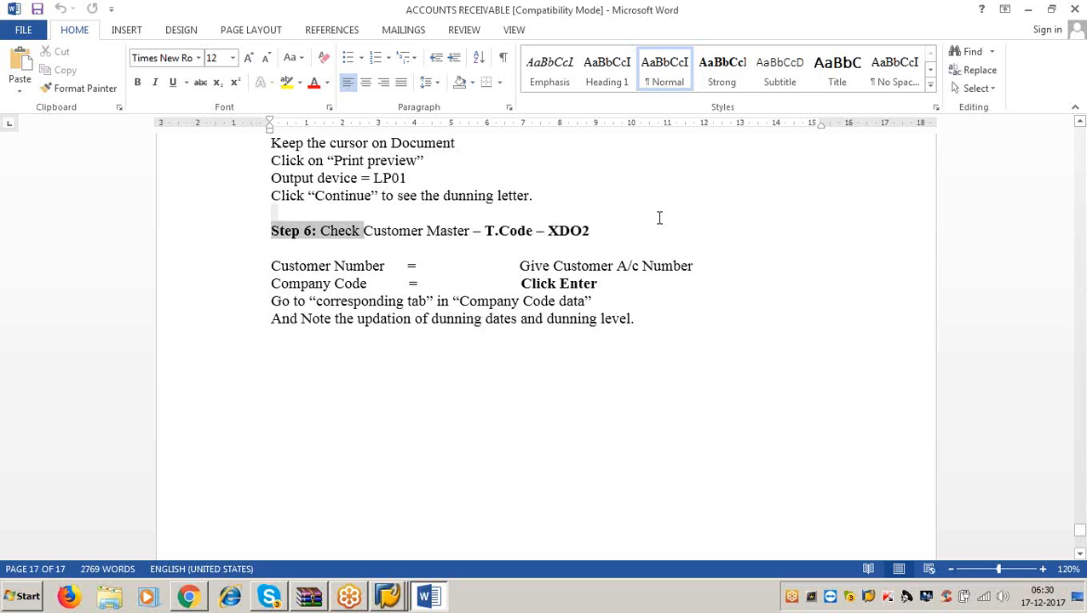
# Step: Switch to SAP, open the customer in XD02 for company code 3366, and check the correspondence data for last dunned date and dunning level
pyautogui.click(1028, 9)
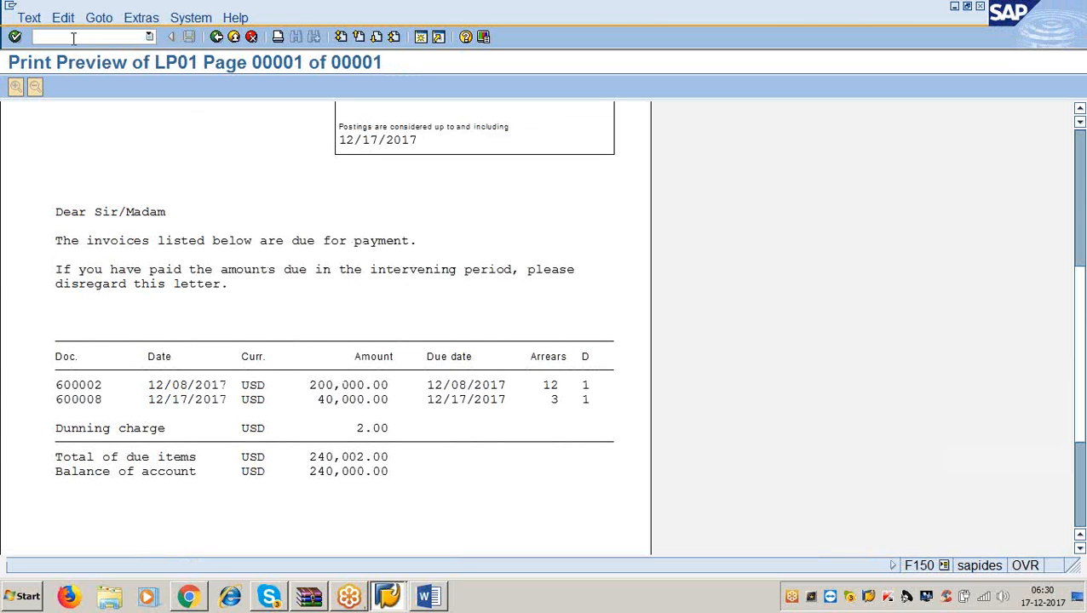
pyautogui.click(74, 37)
pyautogui.write('/nxd03')
pyautogui.press('Return')
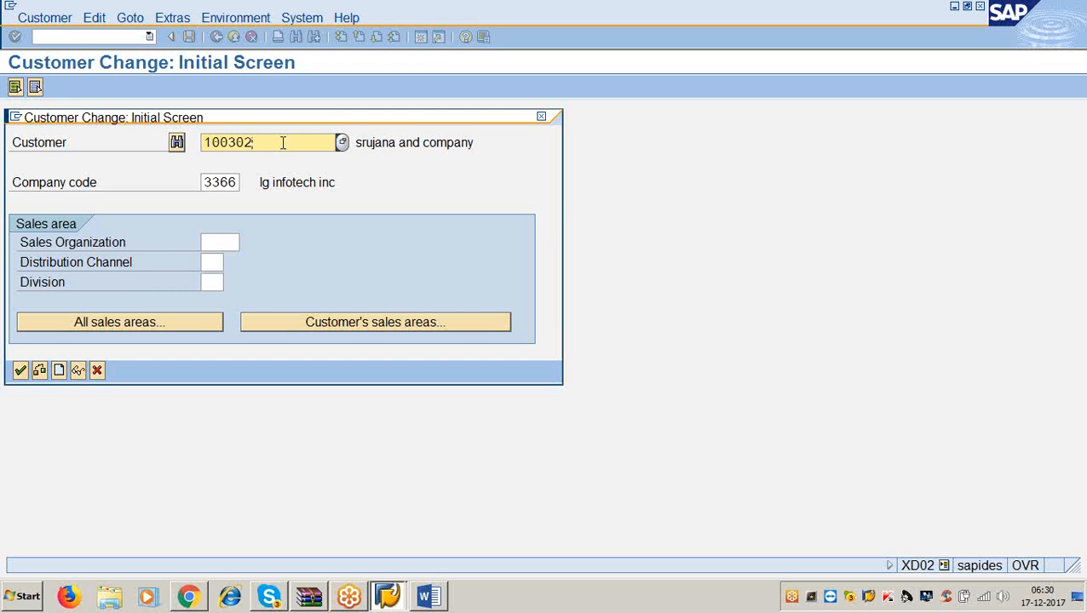
pyautogui.click(239, 182)
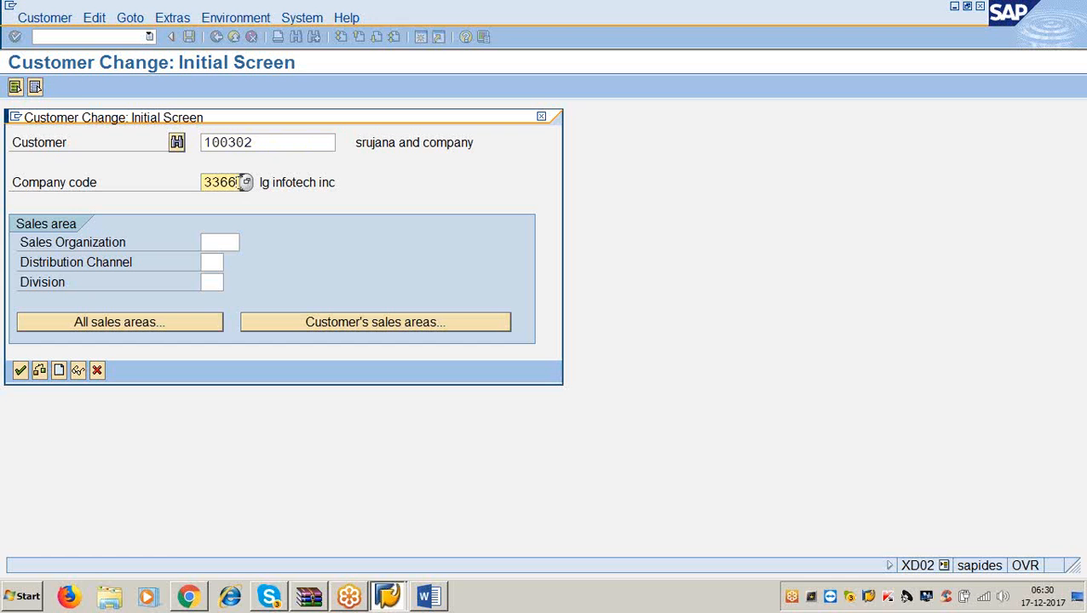
pyautogui.click(21, 371)
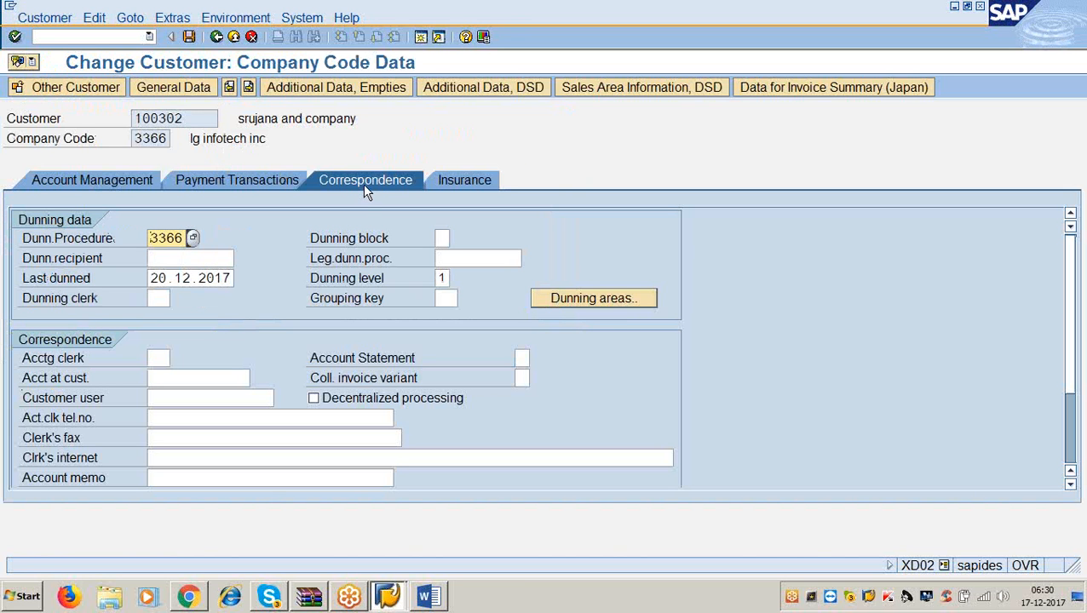
pyautogui.click(232, 278)
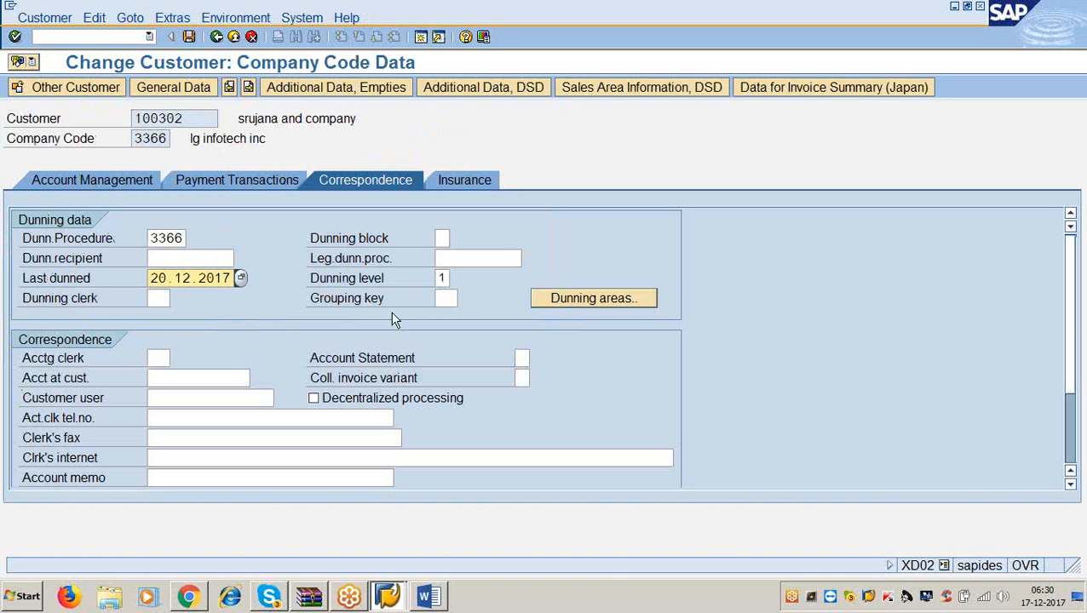
pyautogui.click(446, 277)
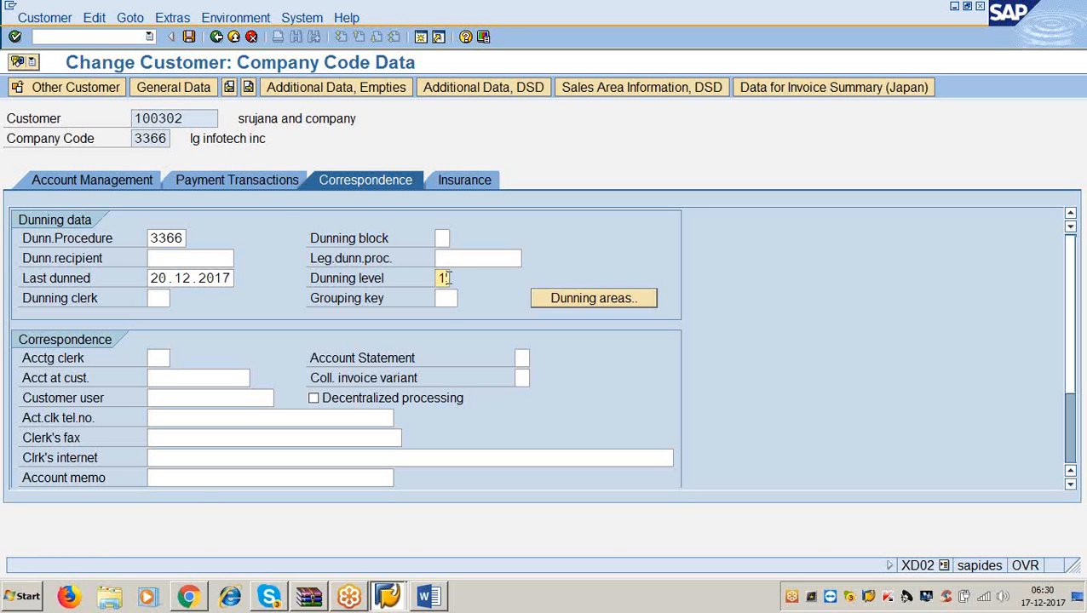
# Step: Create a blank Word document, place it beside the customer's dunning data, and set the font size to 24
pyautogui.click(10, 598)
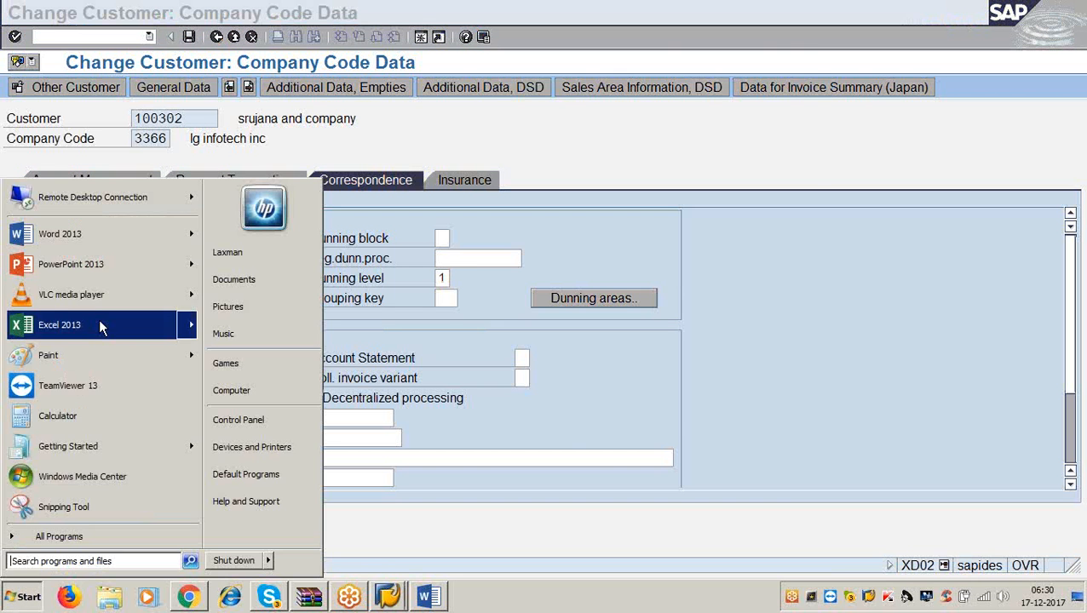
pyautogui.click(116, 236)
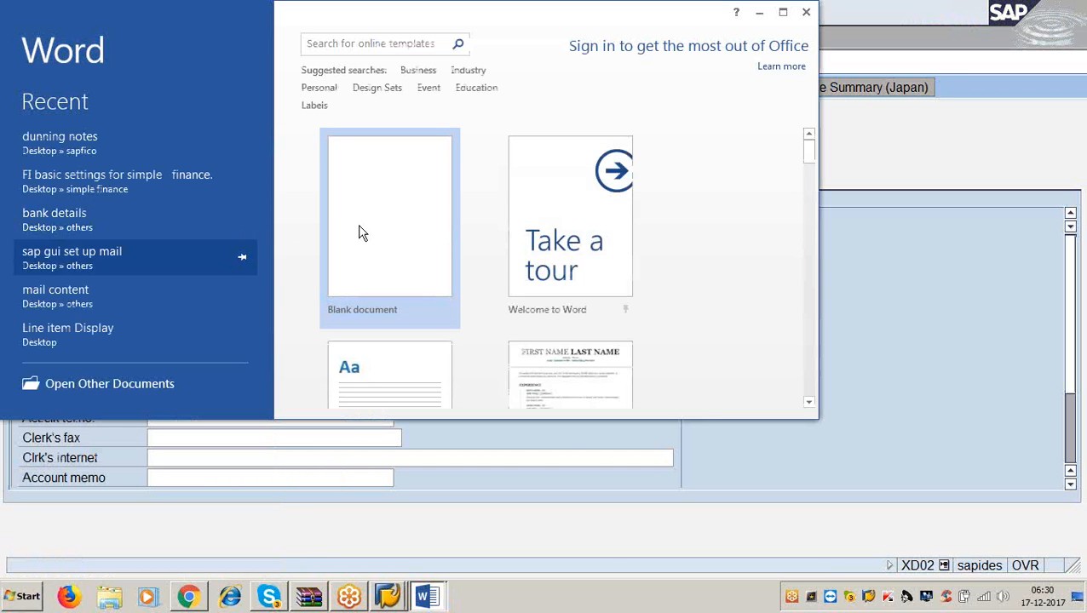
pyautogui.click(359, 233)
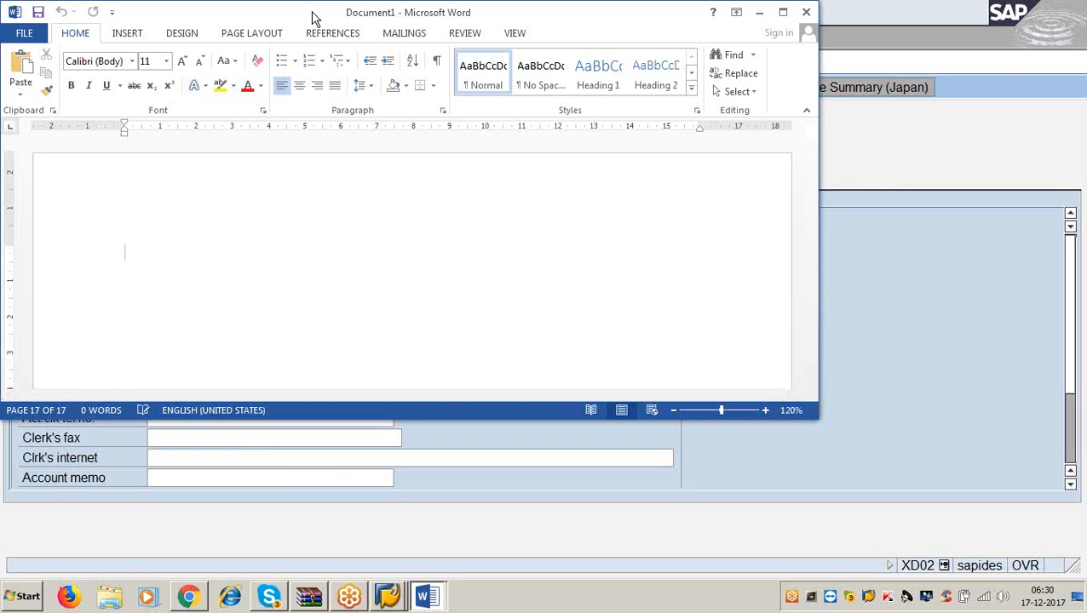
pyautogui.moveTo(311, 17); pyautogui.dragTo(846, 132)
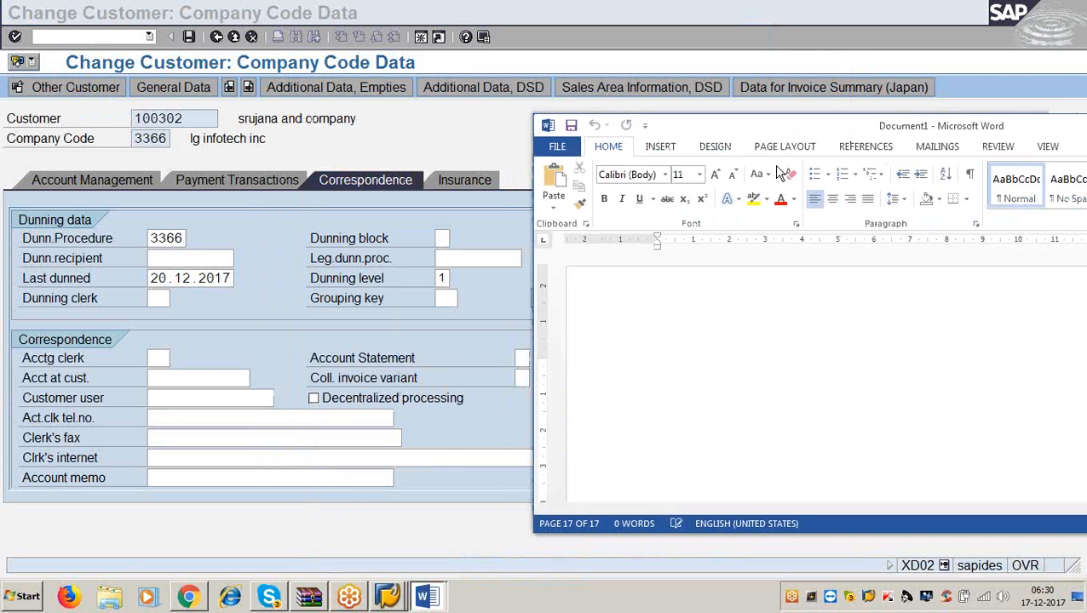
pyautogui.click(698, 174)
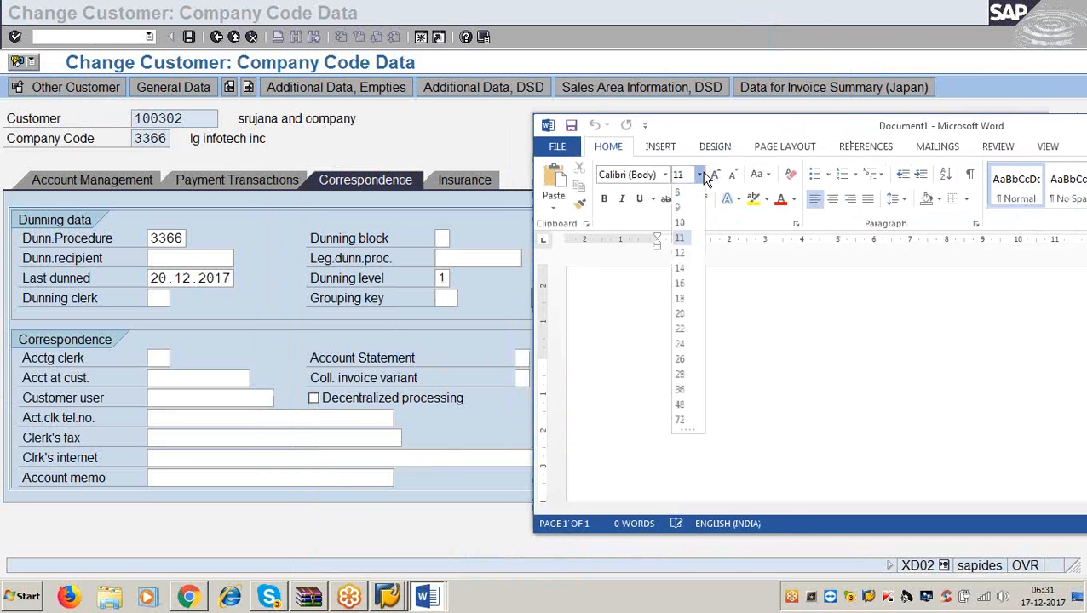
pyautogui.click(680, 344)
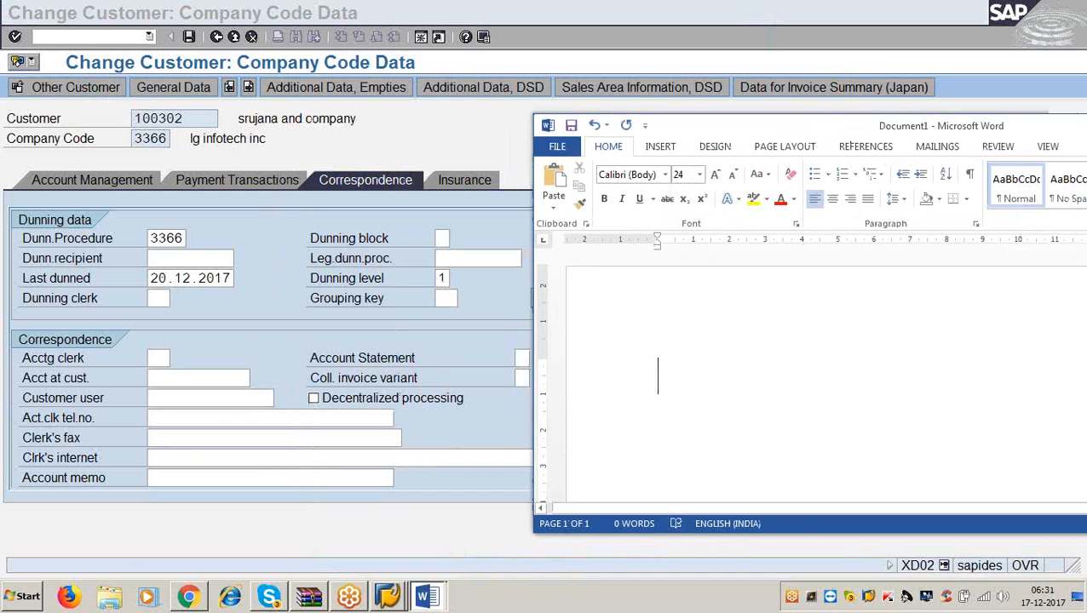
# Step: Enter "24th decemebr 2017" in the new document, with the customer's account number on the line below
pyautogui.write('24th ')
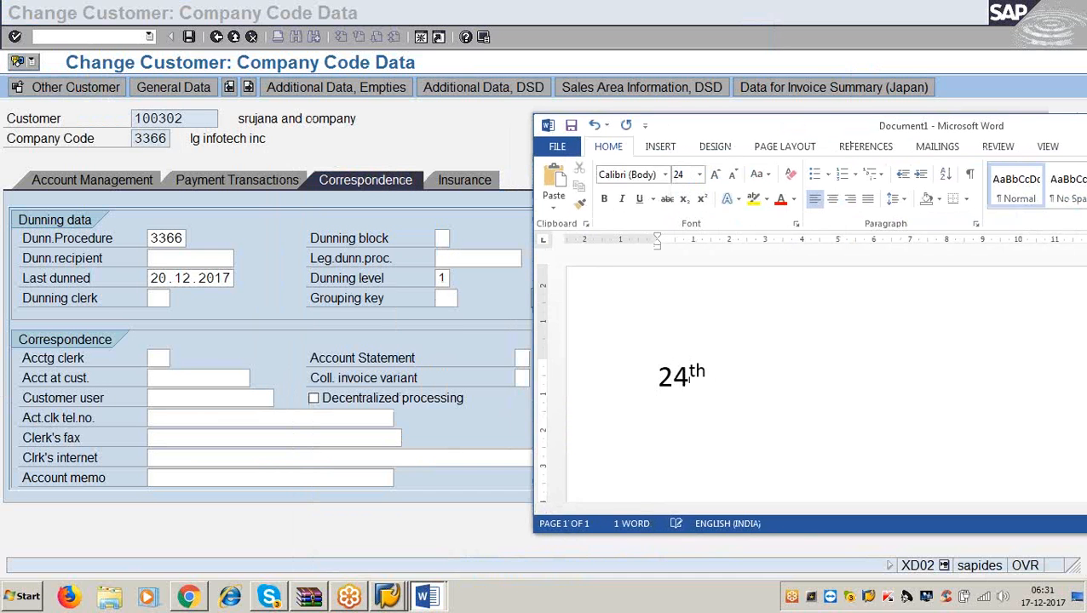
pyautogui.write('decemebr 2017')
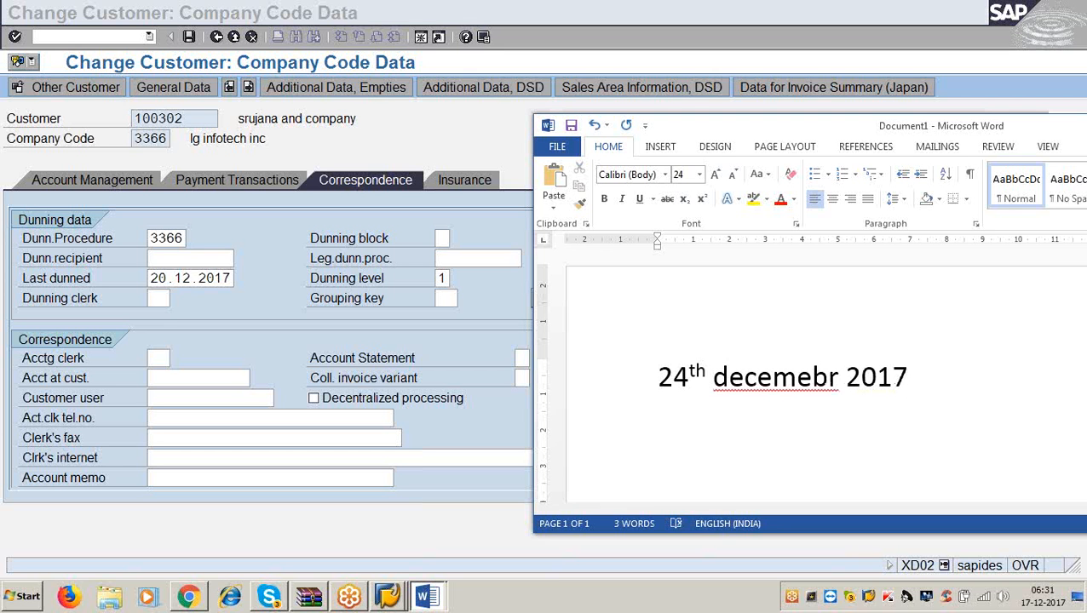
pyautogui.press('Return')
pyautogui.write('100302')
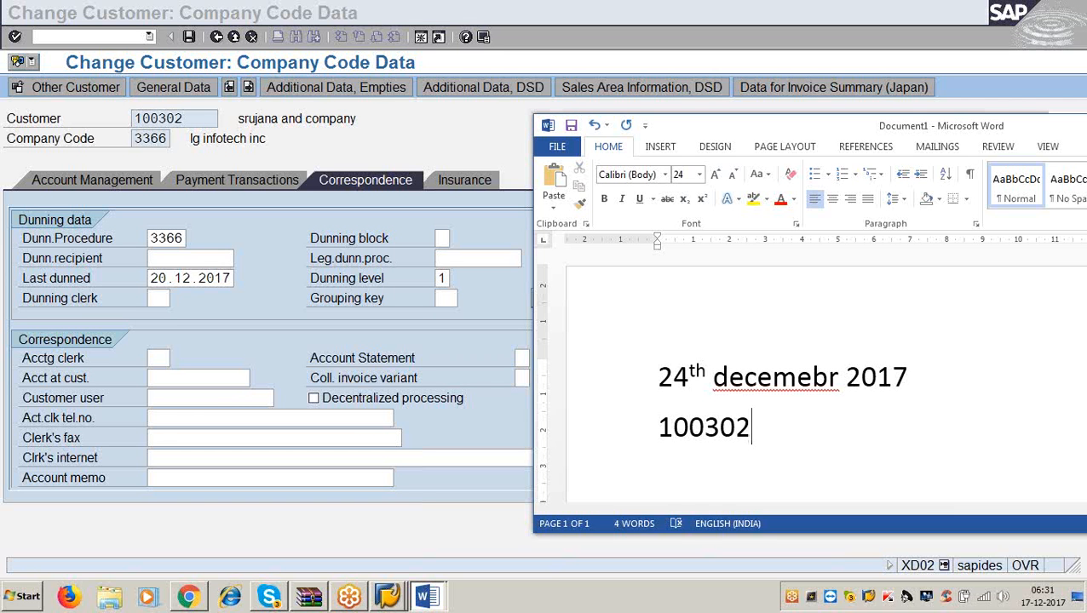
# Step: Check the customer's last dunned date and dunning procedure in SAP, and return to the Word document with the example date
pyautogui.click(232, 277)
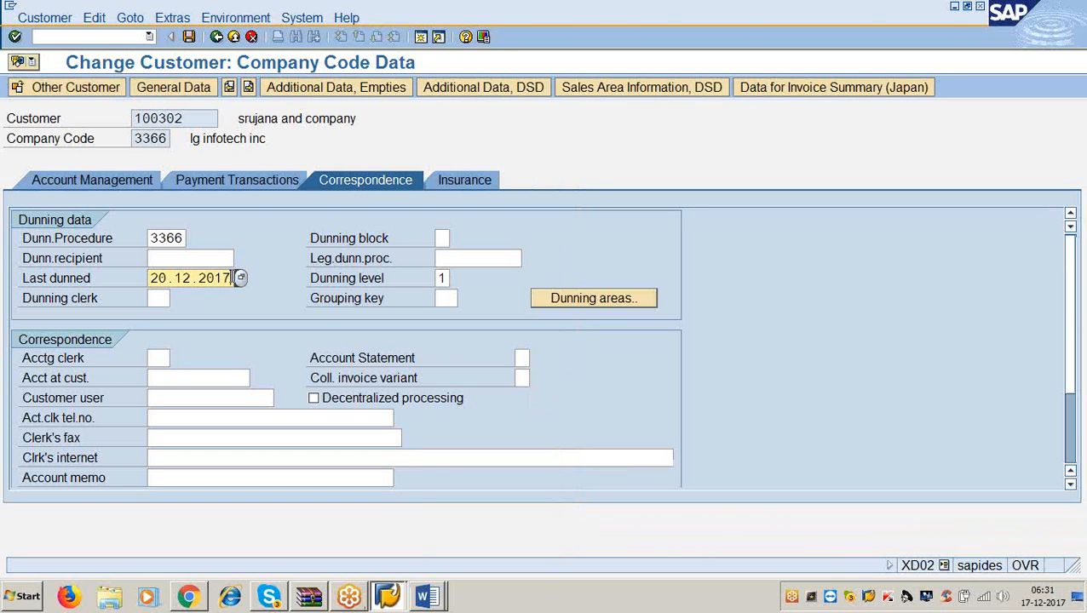
pyautogui.moveTo(232, 278); pyautogui.dragTo(136, 279)
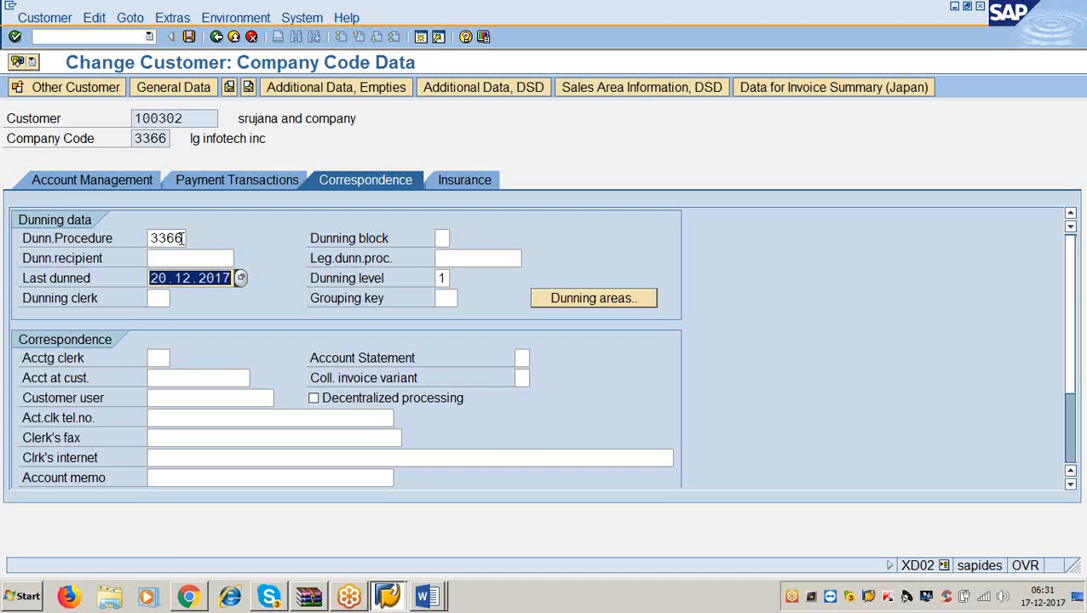
pyautogui.moveTo(184, 238); pyautogui.dragTo(137, 237)
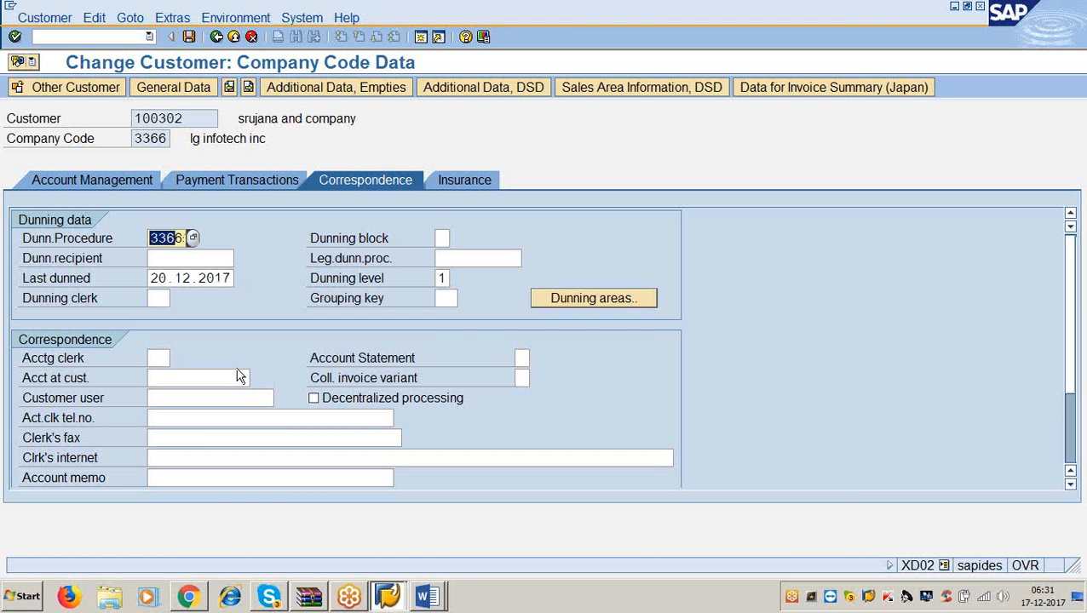
pyautogui.click(232, 281)
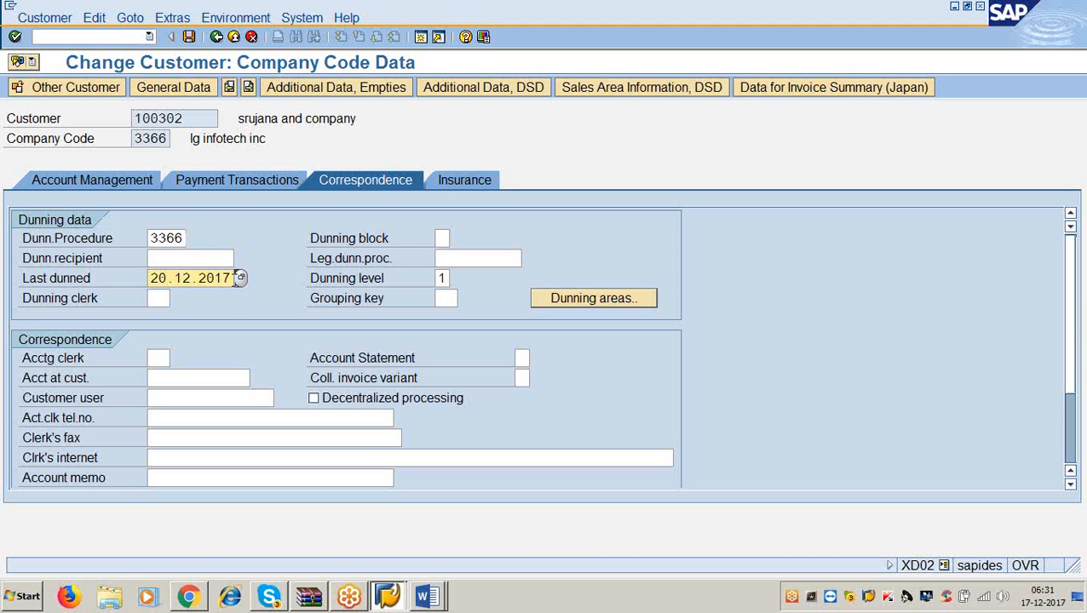
pyautogui.moveTo(232, 281); pyautogui.dragTo(130, 282)
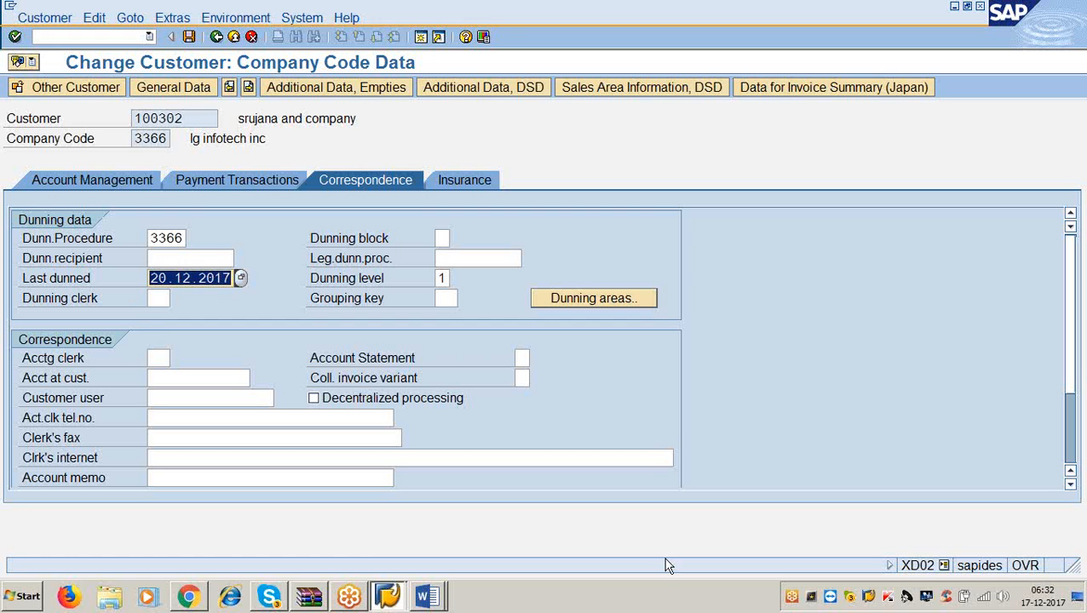
pyautogui.click(438, 602)
pyautogui.click(423, 563)
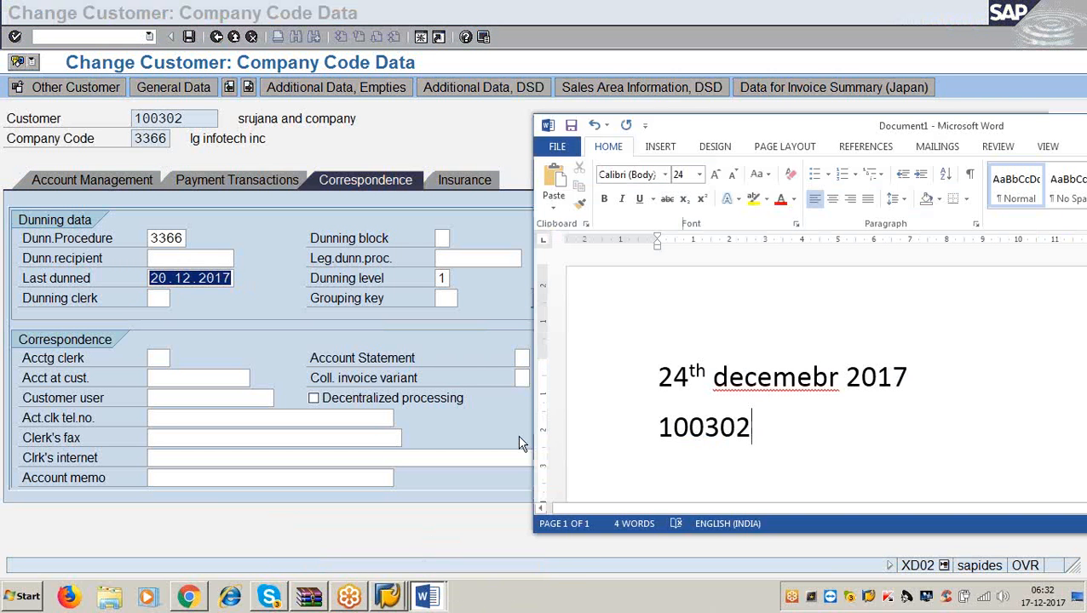
# Step: Change the day of the example date in the Word document to 27th
pyautogui.click(663, 379)
pyautogui.moveTo(663, 379); pyautogui.dragTo(928, 387)
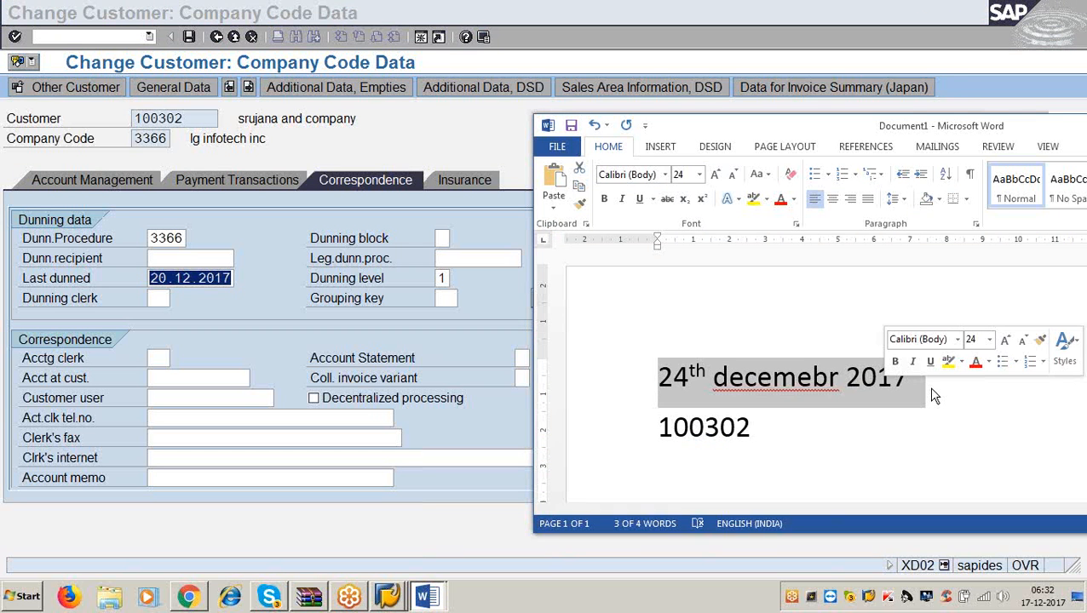
pyautogui.click(833, 429)
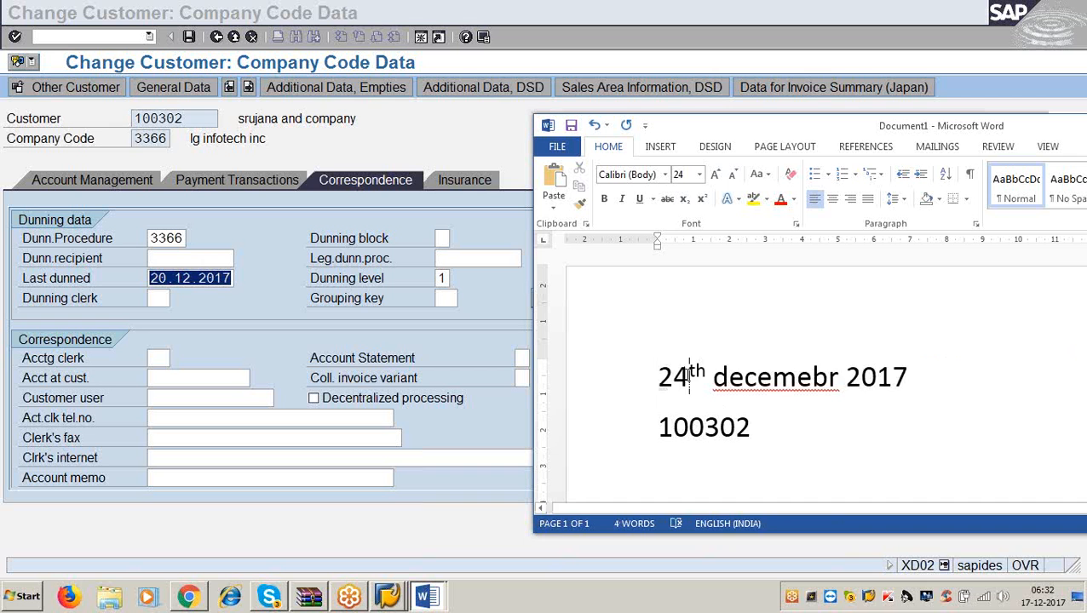
pyautogui.click(687, 376)
pyautogui.press('BackSpace')
pyautogui.write('7')
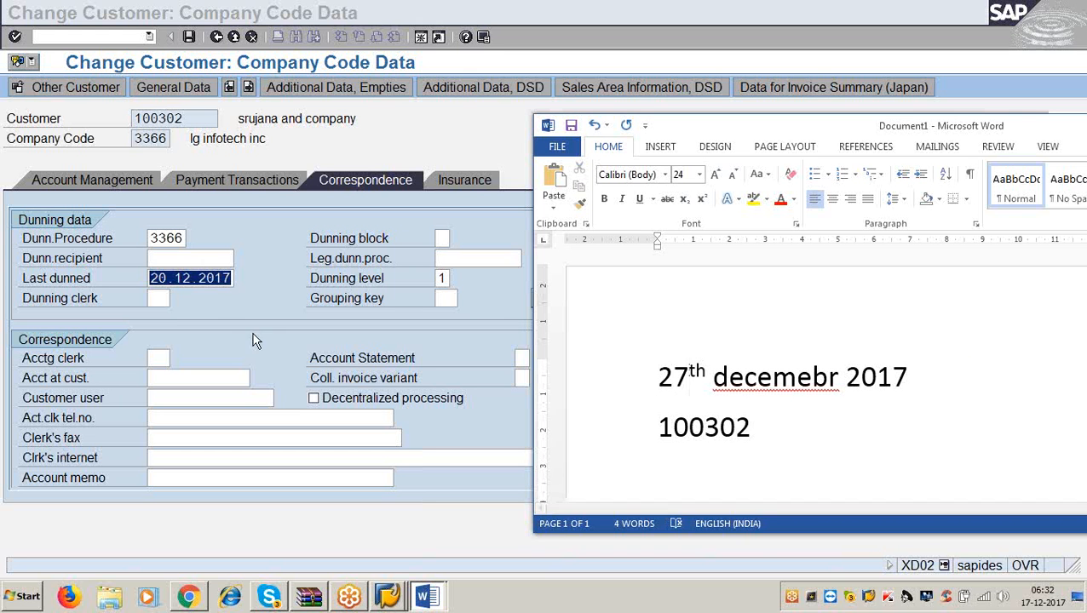
# Step: Check the customer's last dunned date and dunning procedure in SAP against the example date line in Document1
pyautogui.click(233, 278)
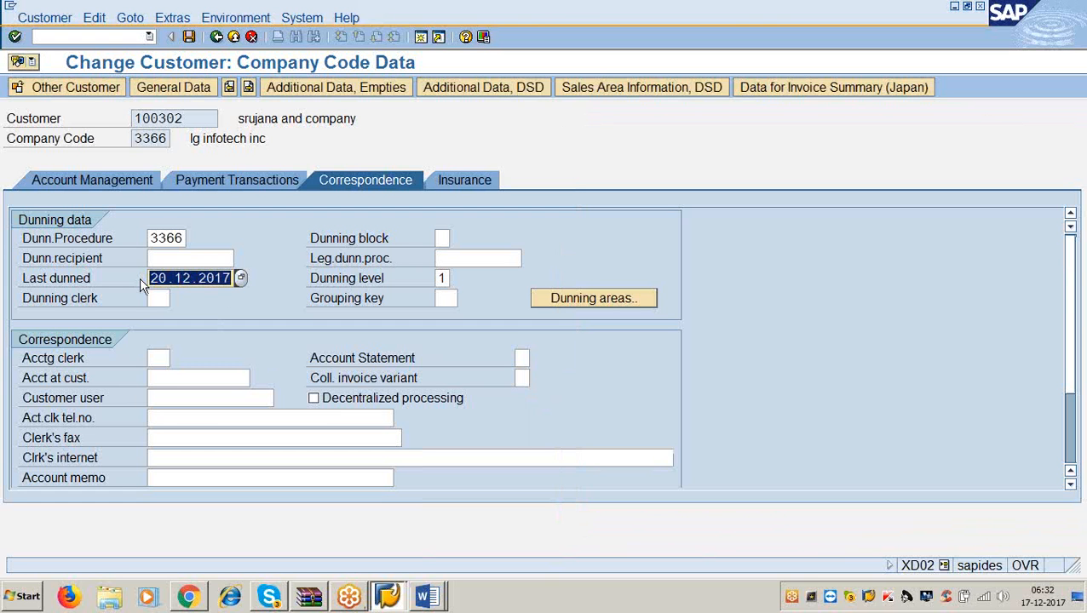
pyautogui.click(183, 238)
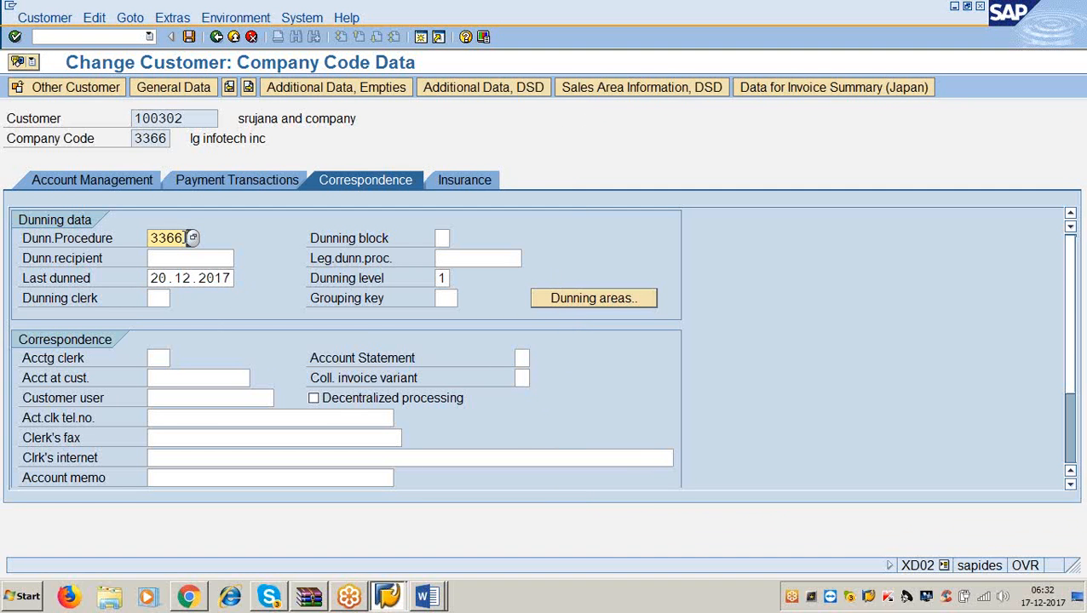
pyautogui.moveTo(183, 239); pyautogui.dragTo(129, 238)
pyautogui.click(427, 596)
pyautogui.click(424, 562)
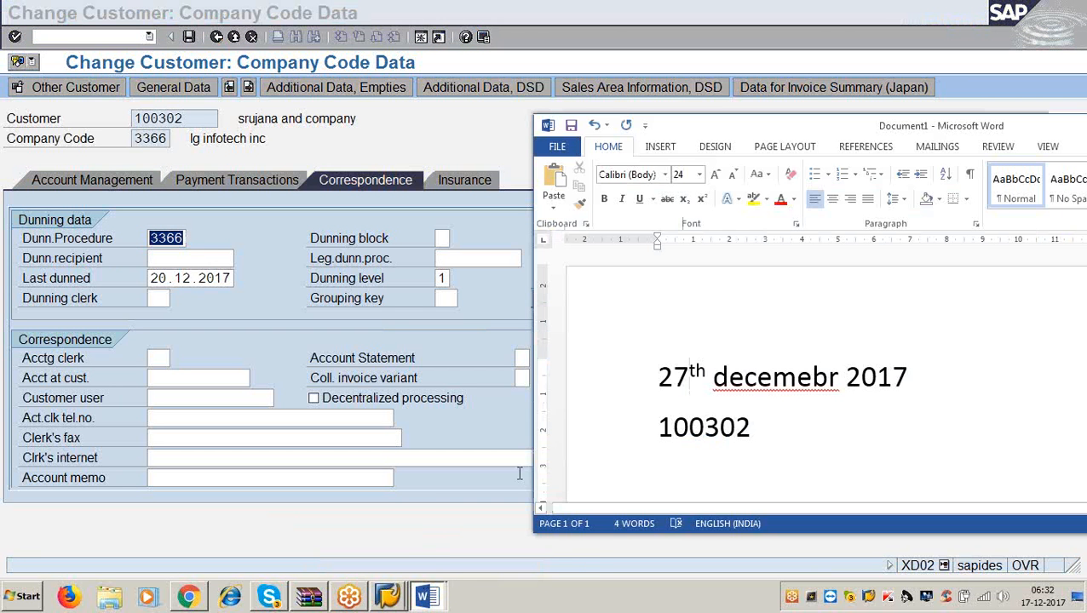
pyautogui.moveTo(658, 377); pyautogui.dragTo(926, 384)
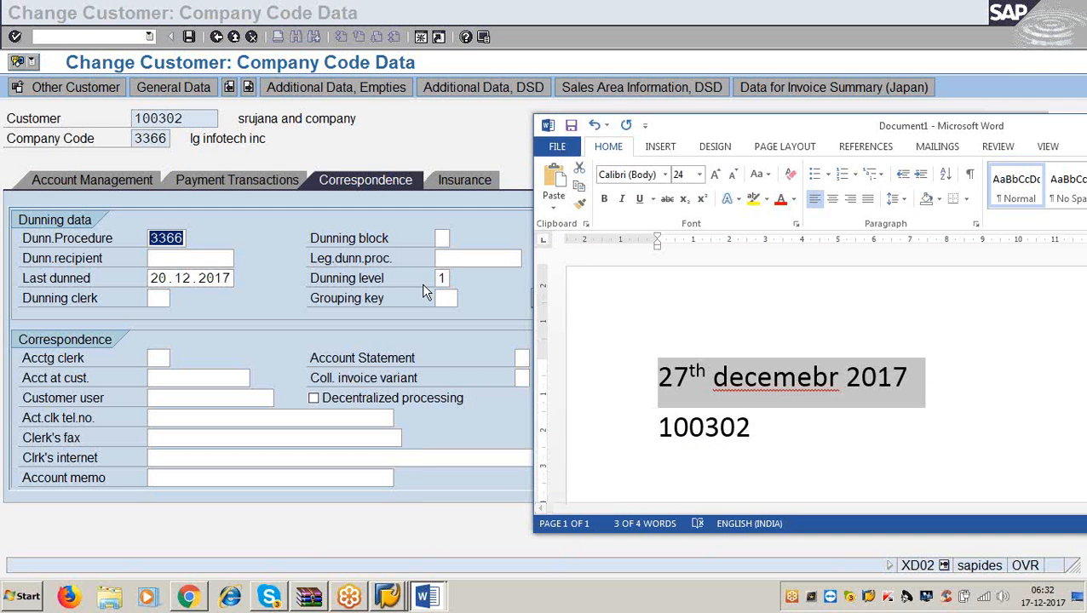
# Step: Check the customer's dunning level in SAP, view the ACCOUNTS RECEIVABLE document, and return to Document1
pyautogui.click(452, 277)
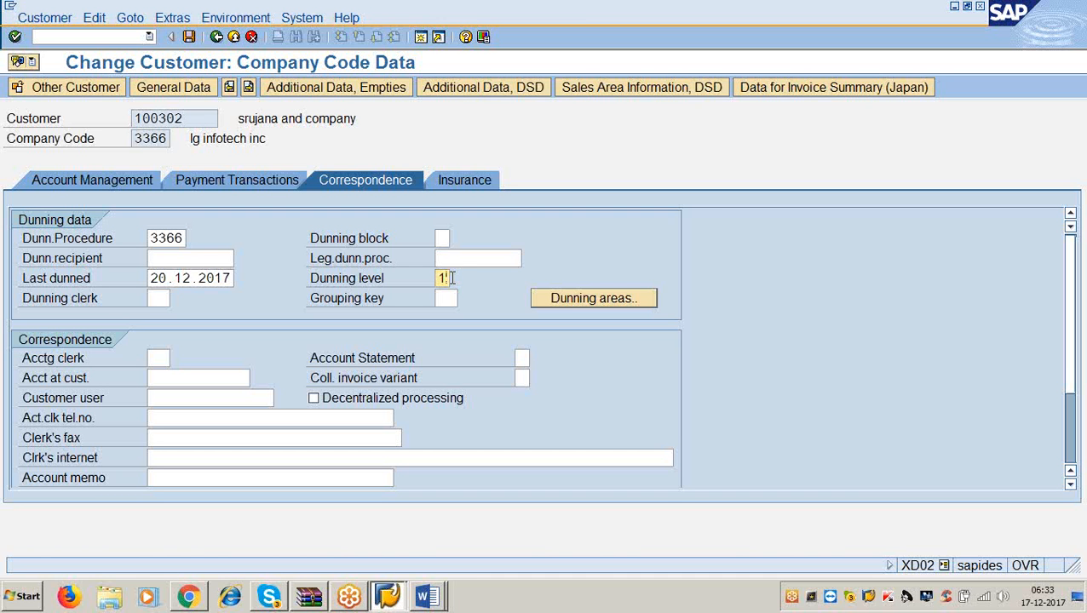
pyautogui.click(423, 596)
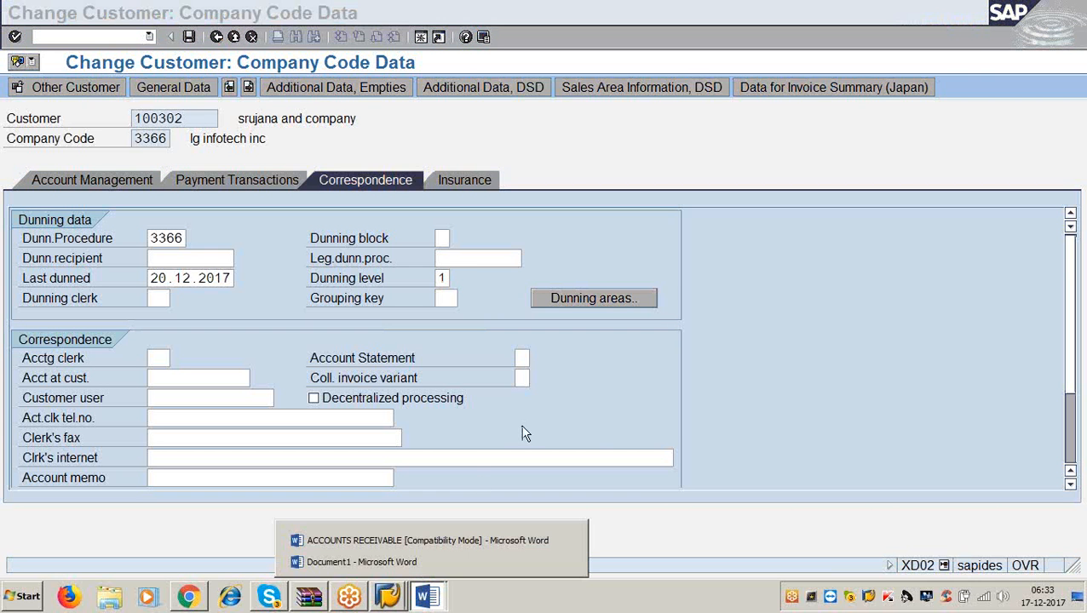
pyautogui.click(463, 537)
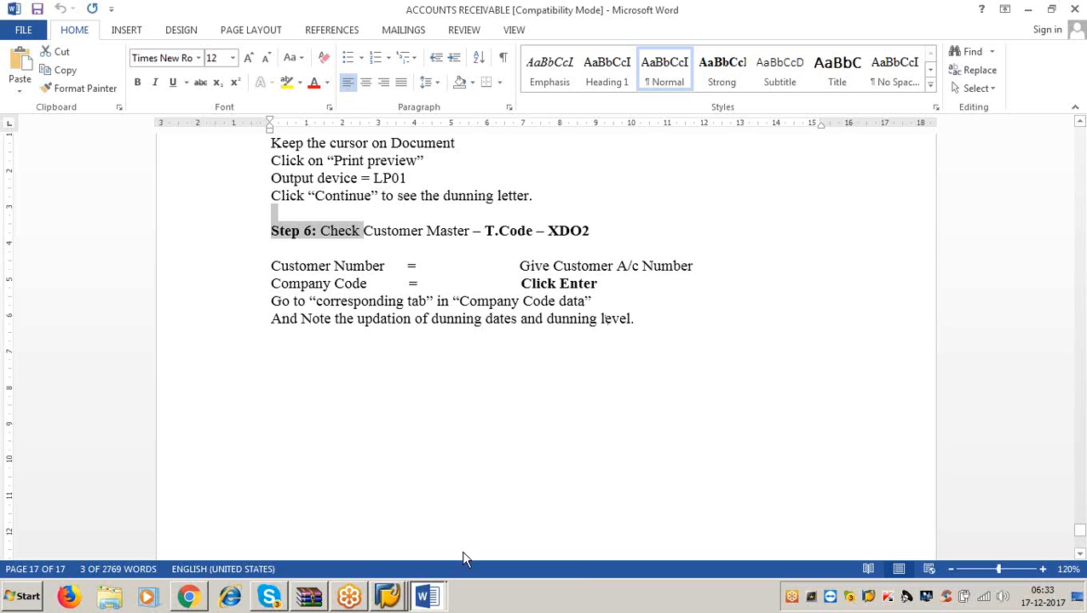
pyautogui.click(424, 596)
pyautogui.click(417, 562)
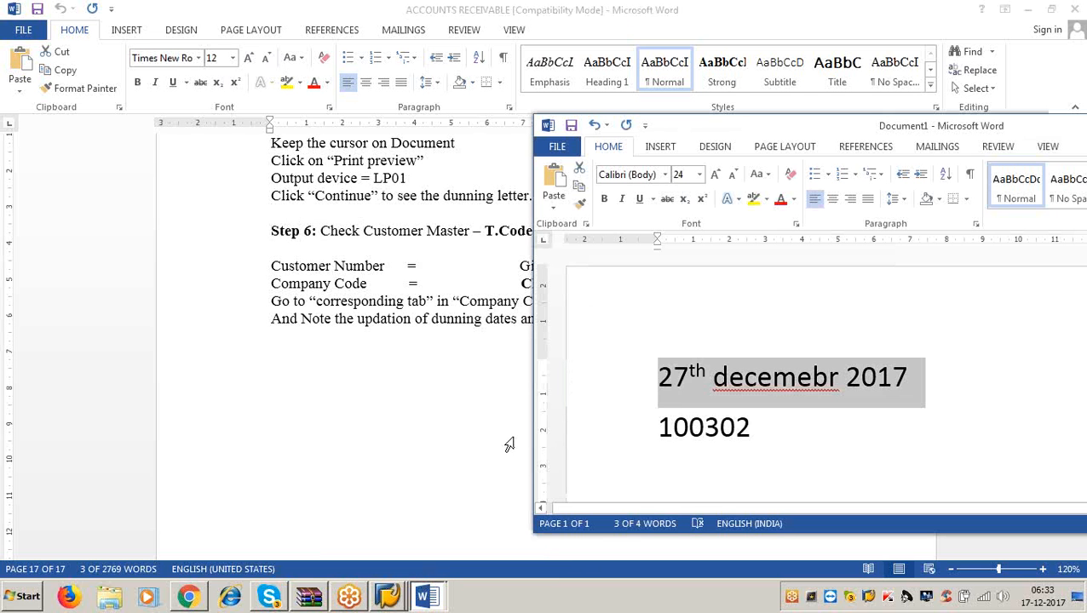
# Step: Change the day of the example date in Document1 to 25th
pyautogui.click(689, 377)
pyautogui.press('BackSpace')
pyautogui.write('5')
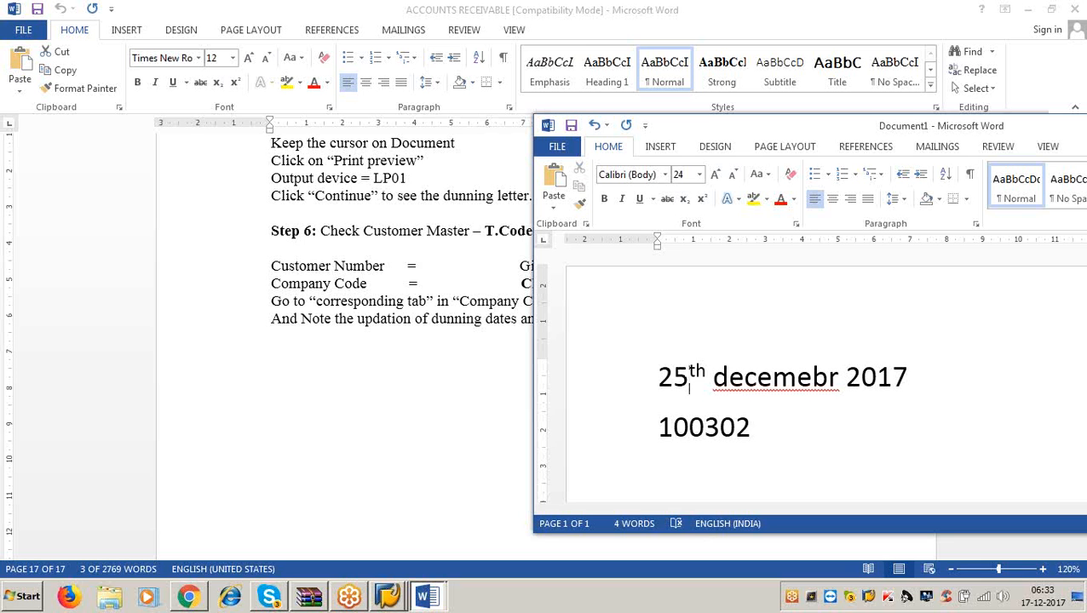
# Step: Close the ACCOUNTS RECEIVABLE document and the document with the example date
pyautogui.click(907, 102)
pyautogui.click(1075, 8)
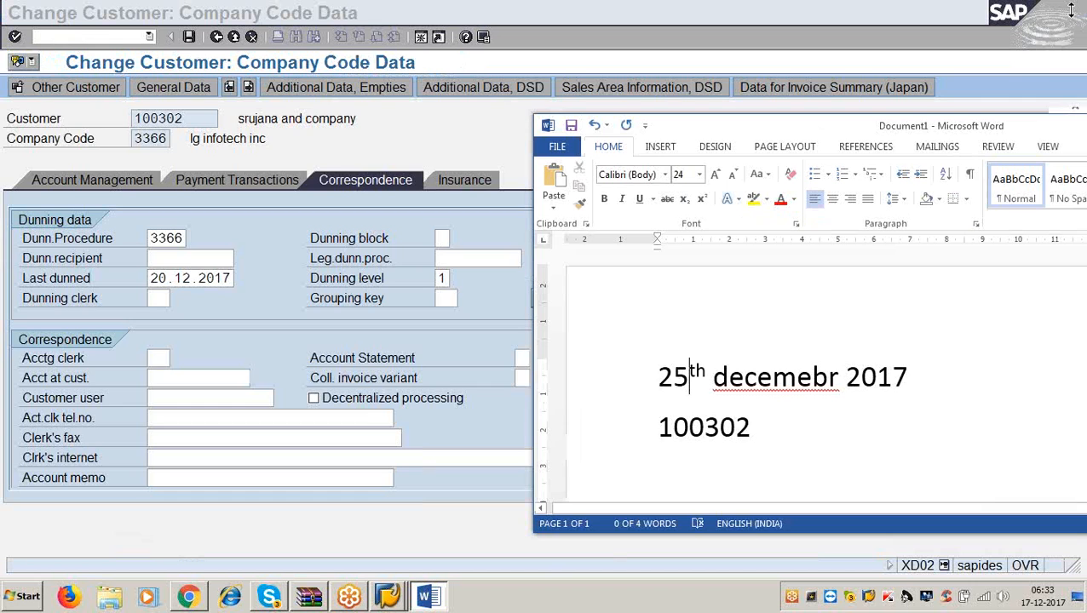
pyautogui.doubleClick(818, 130)
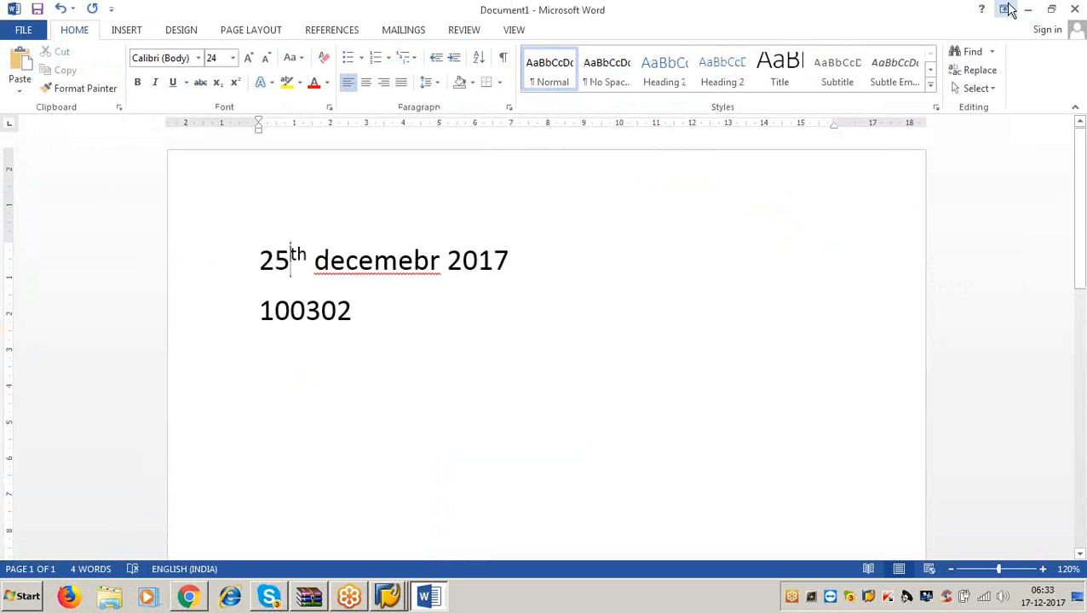
pyautogui.click(1070, 12)
pyautogui.click(547, 329)
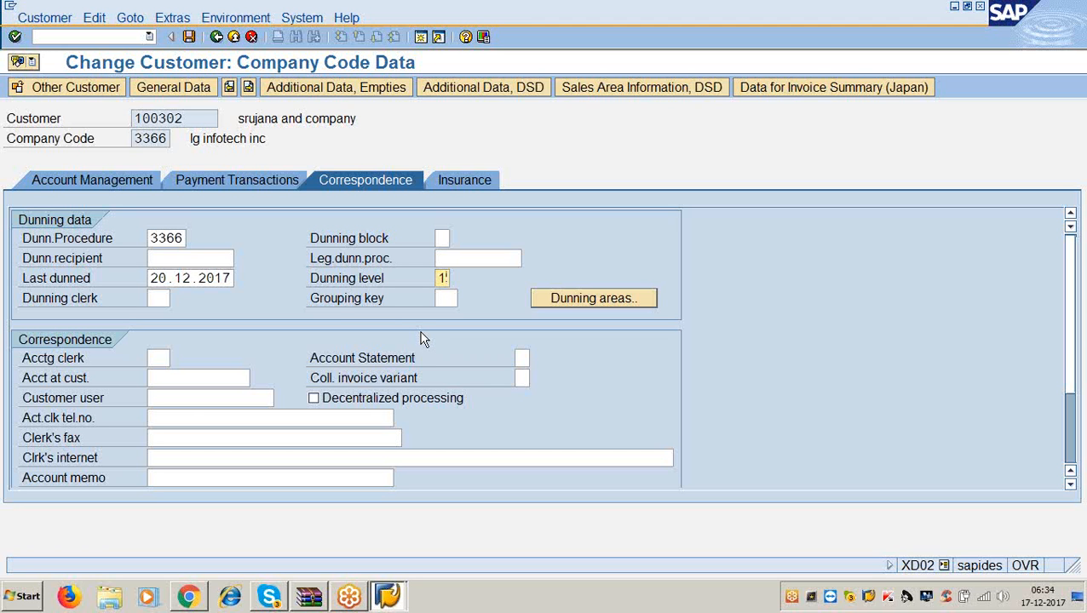
# Step: Recheck the customer's last dunned date and dunning level in SAP, and close the open archive window
pyautogui.click(228, 278)
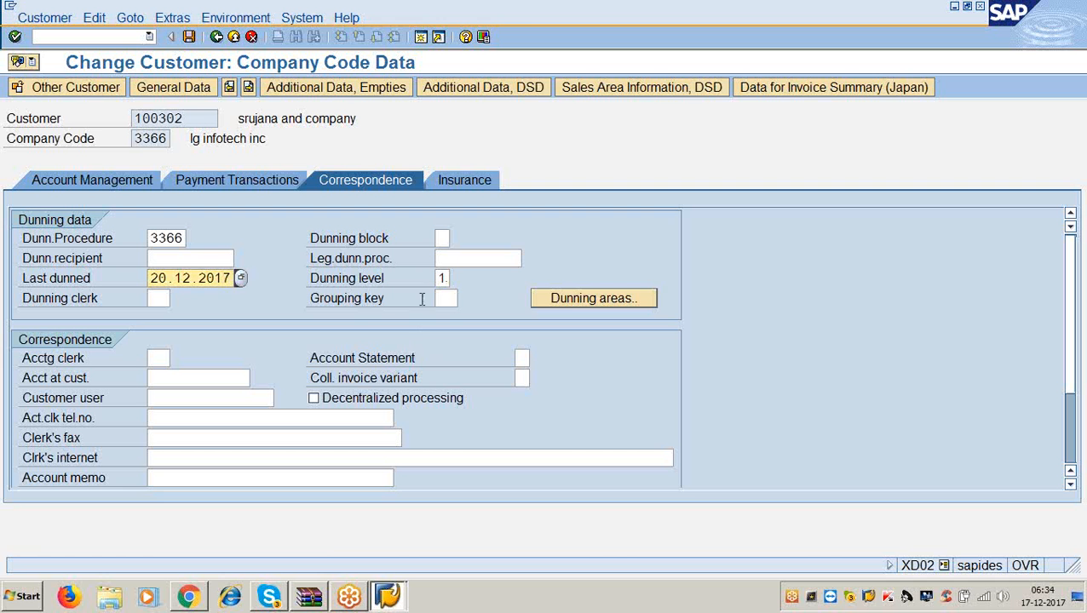
pyautogui.click(449, 277)
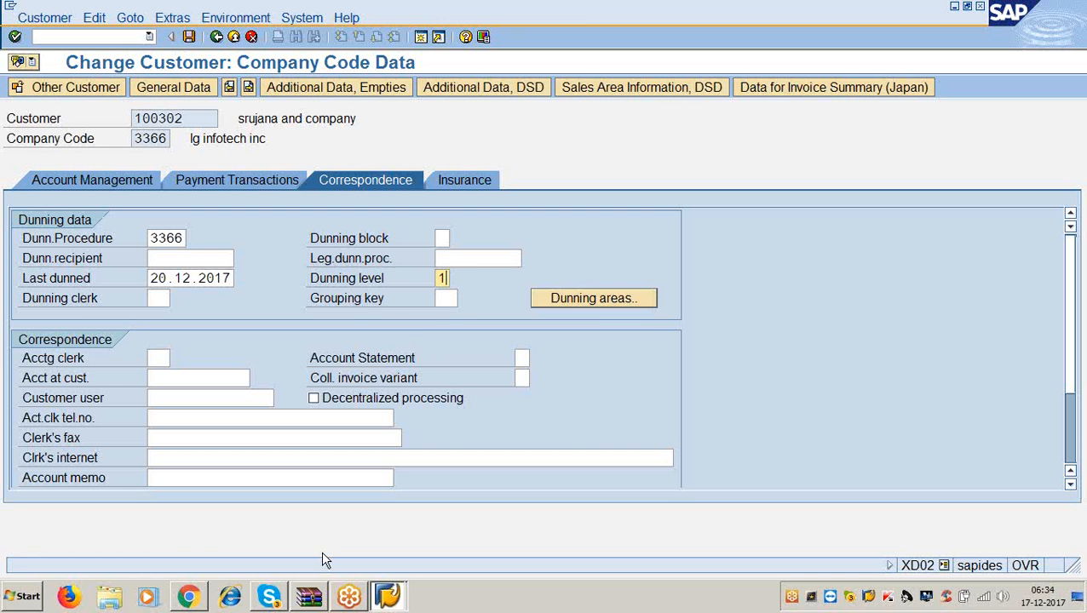
pyautogui.click(311, 602)
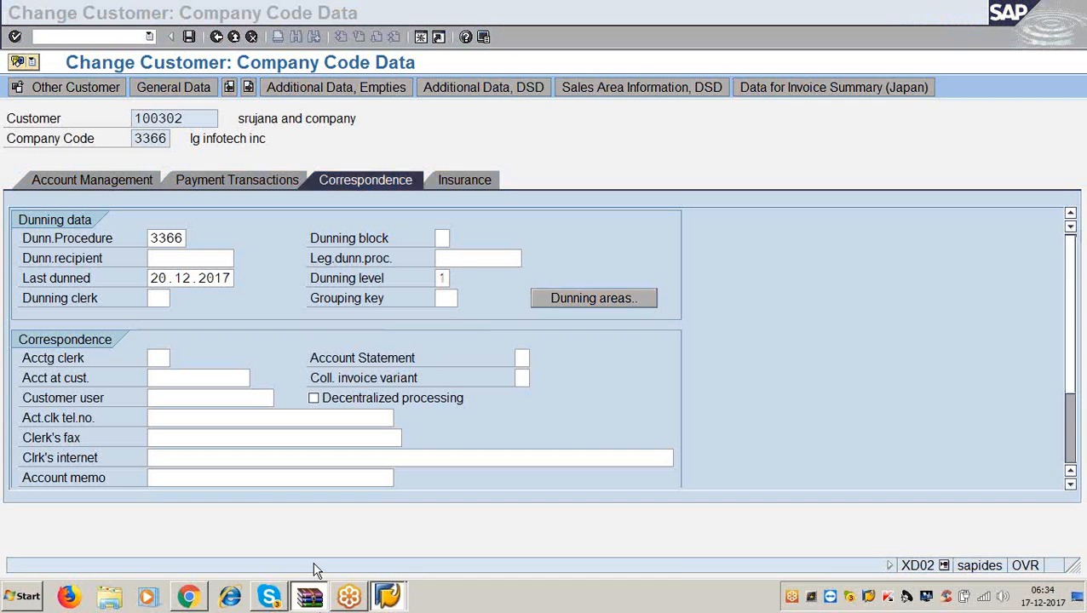
pyautogui.click(1078, 6)
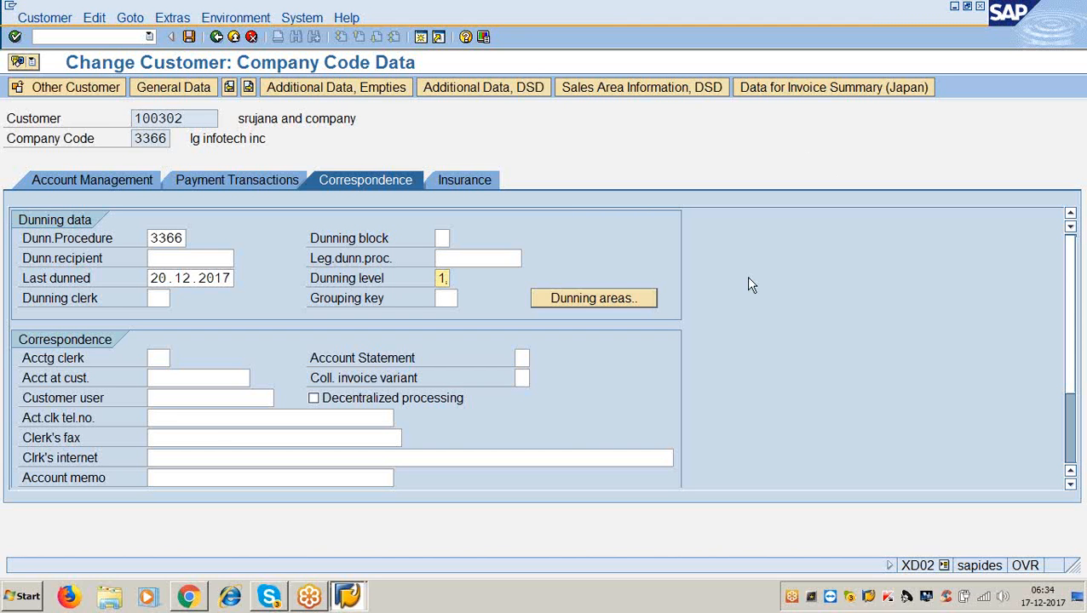
# Step: Log off from SAP, discarding unsaved data, and close the SAP Logon window
pyautogui.click(980, 7)
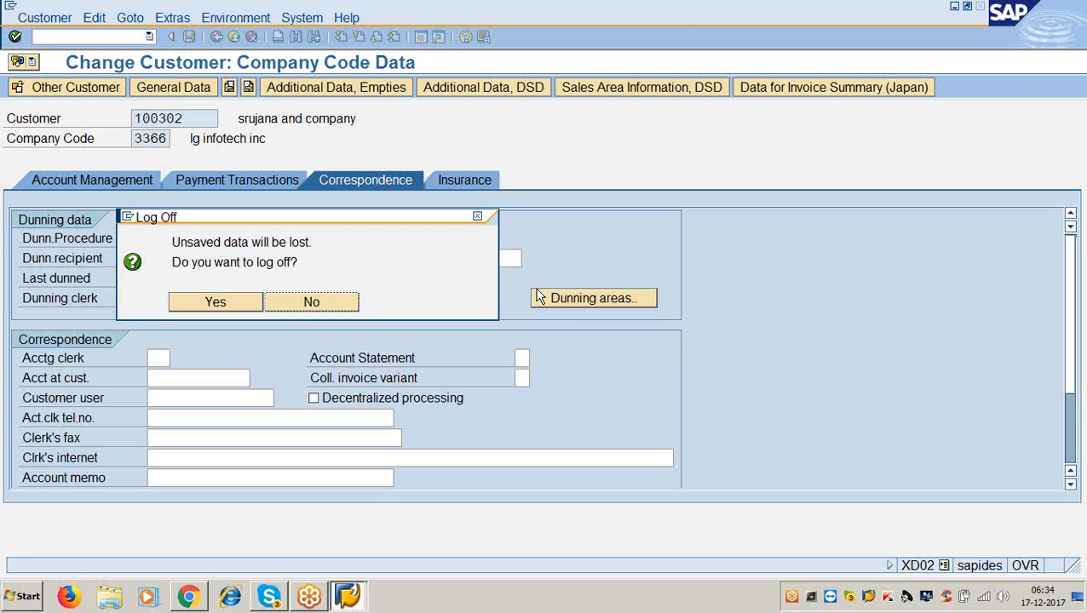
pyautogui.click(246, 299)
pyautogui.click(634, 90)
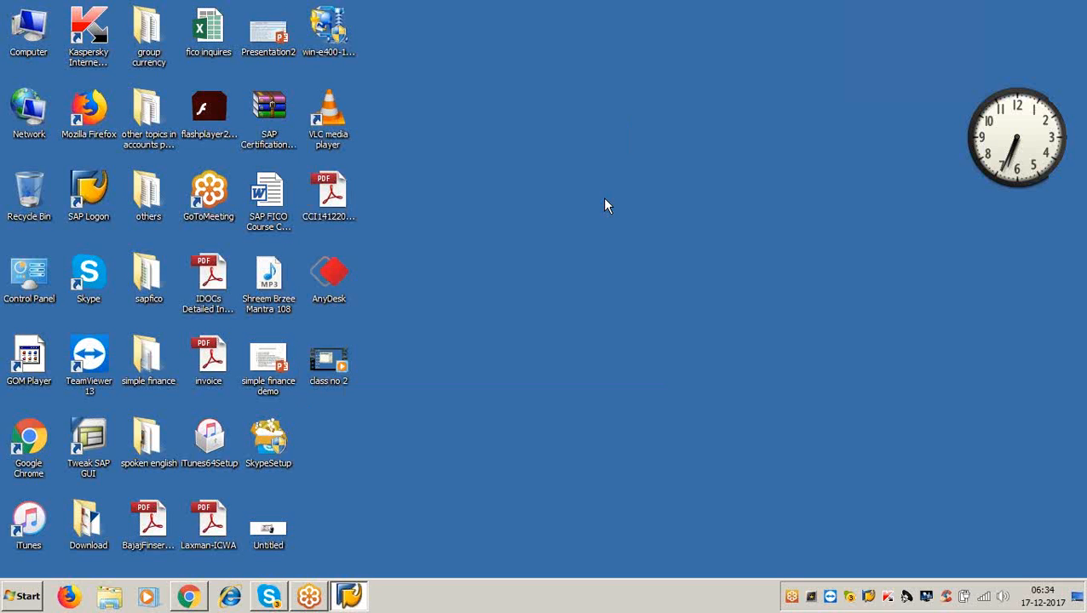
pyautogui.rightClick(592, 229)
pyautogui.click(606, 264)
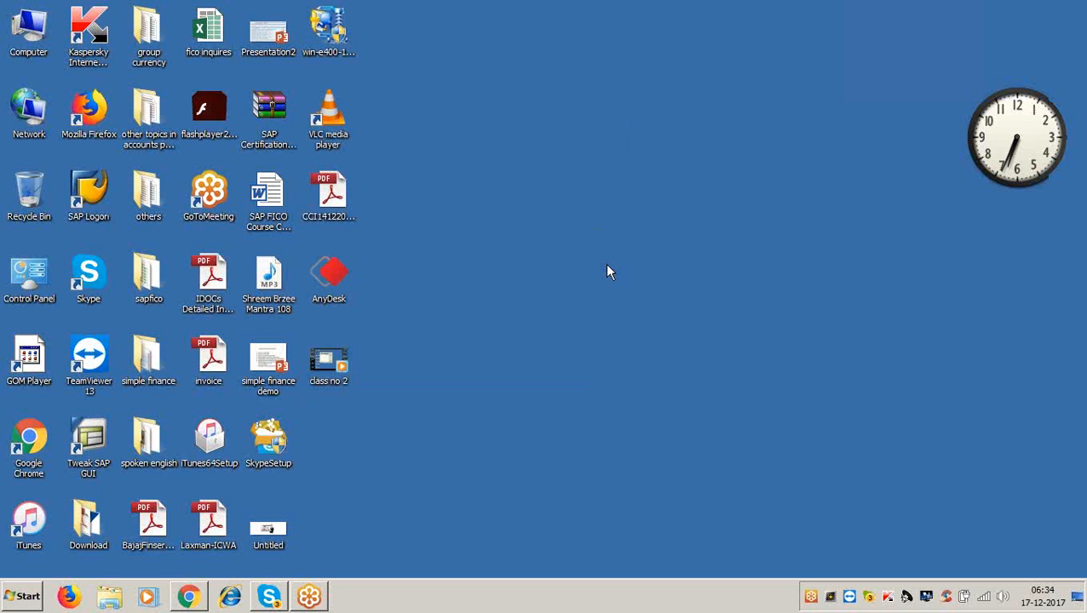
pyautogui.rightClick(609, 268)
pyautogui.click(627, 300)
pyautogui.rightClick(561, 299)
pyautogui.click(585, 339)
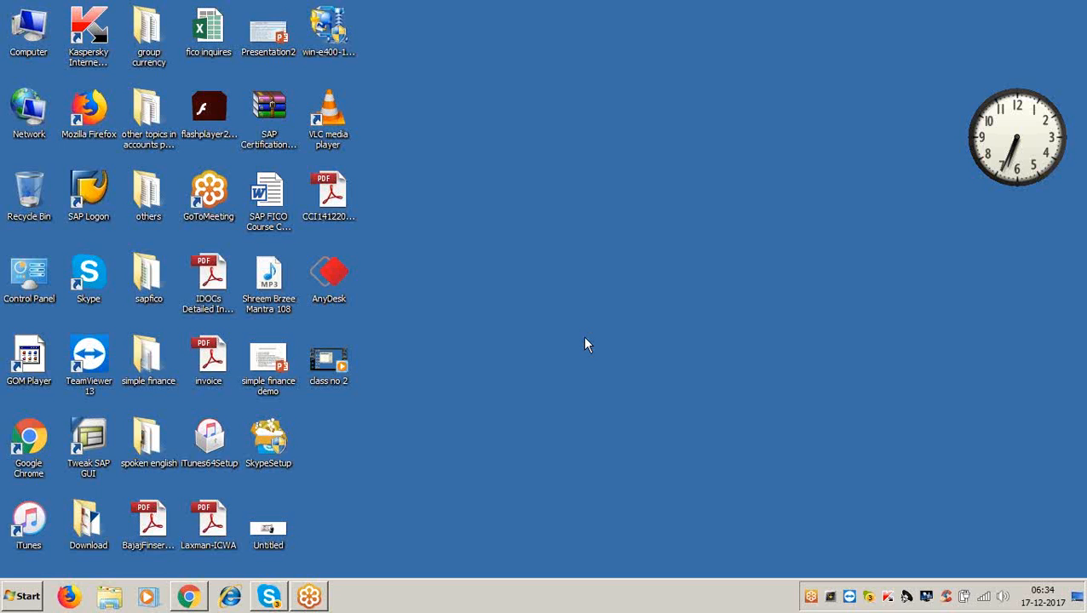
pyautogui.rightClick(584, 344)
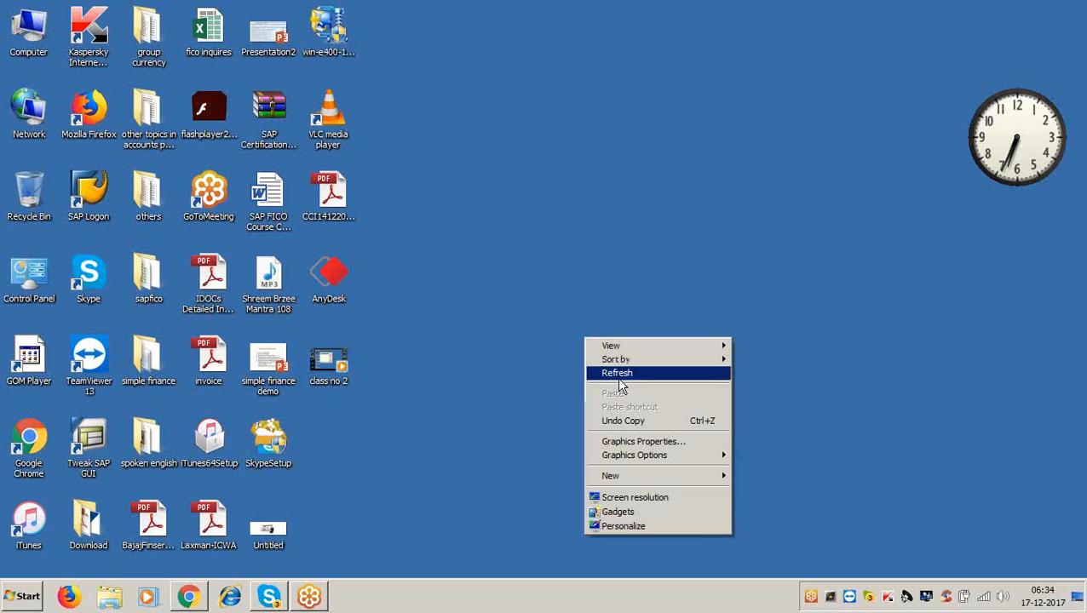
pyautogui.click(619, 377)
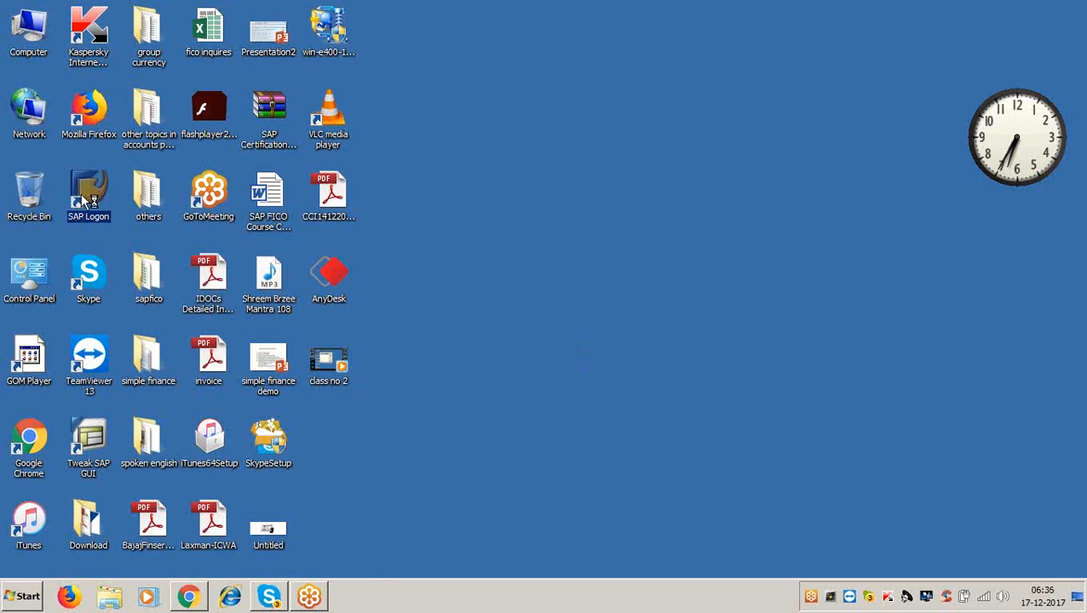
# Step: Open the SAP system and log on to client 800 with the user name and password
pyautogui.click(579, 143)
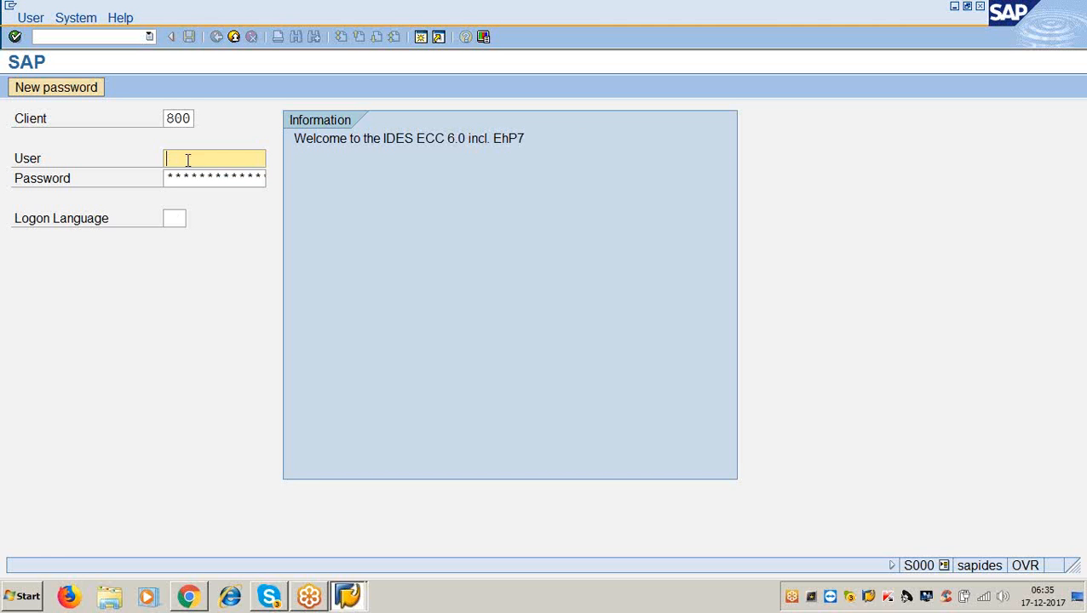
pyautogui.write('lakshman')
pyautogui.press('Tab')
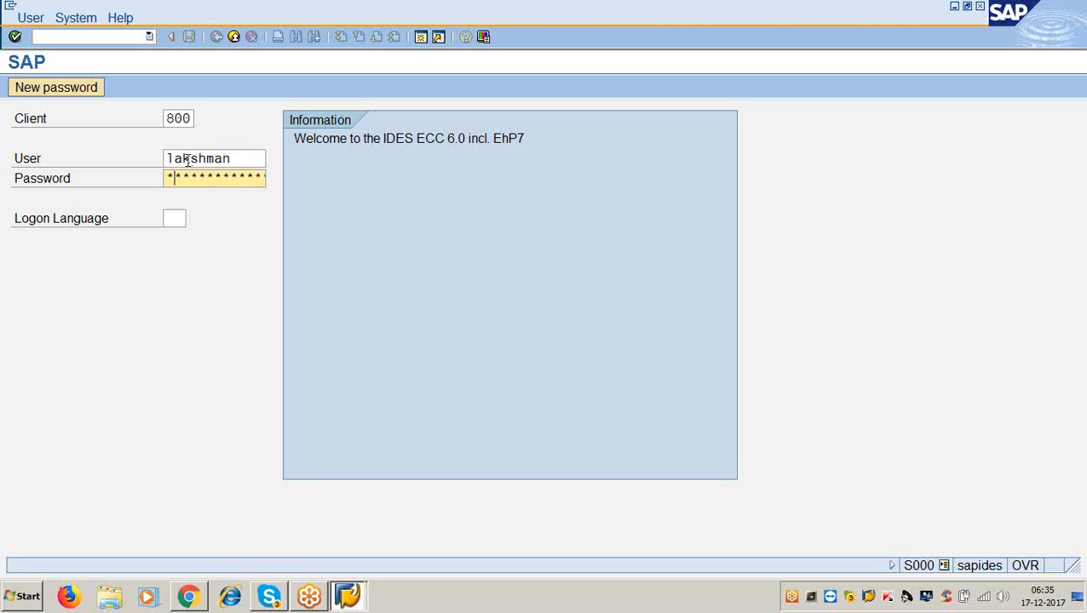
pyautogui.write('********')
pyautogui.press('Return')
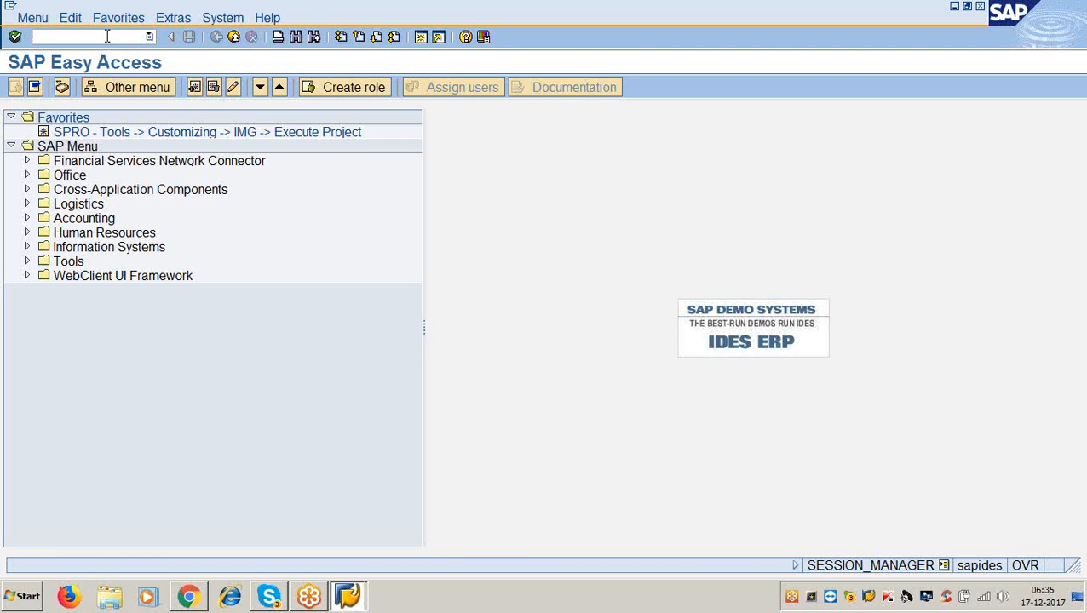
# Step: Open Vendor Line Item Display with transaction /nfbl1n and set the company code to 1122
pyautogui.write('/nfbl1n')
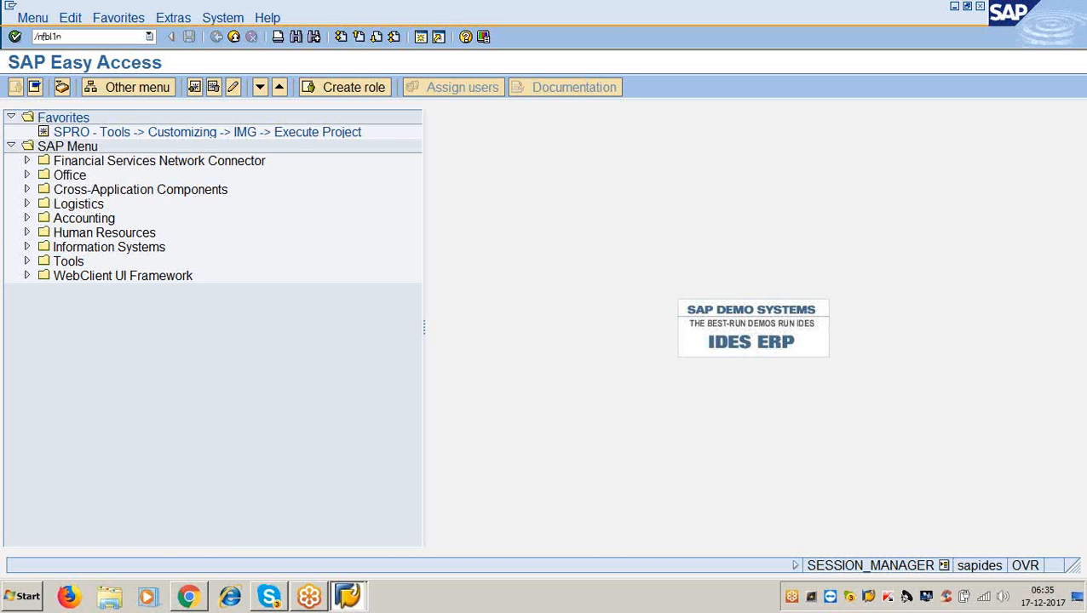
pyautogui.press('Return')
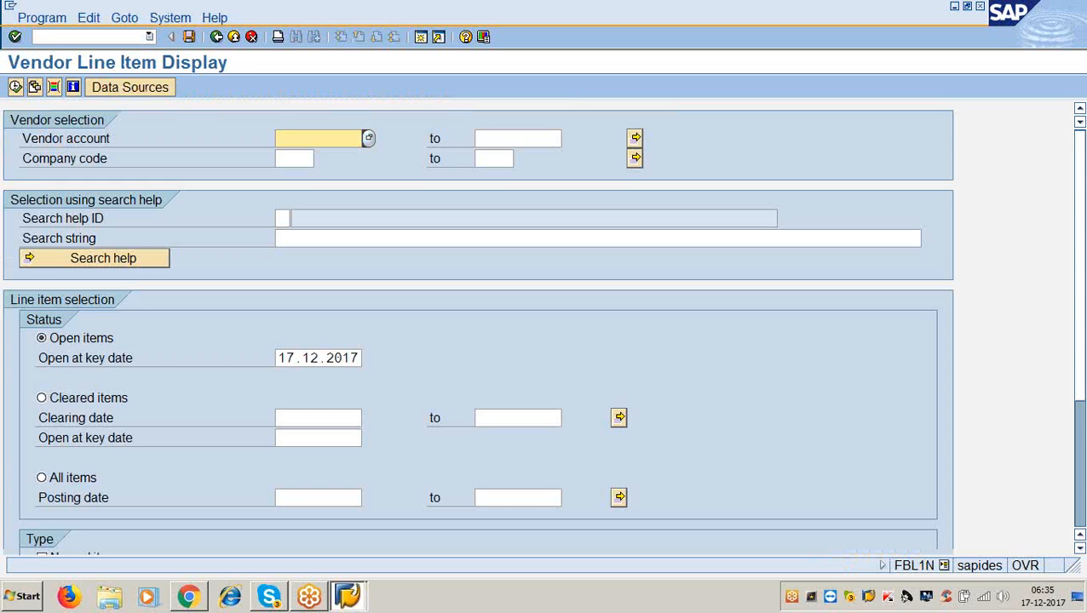
pyautogui.click(296, 161)
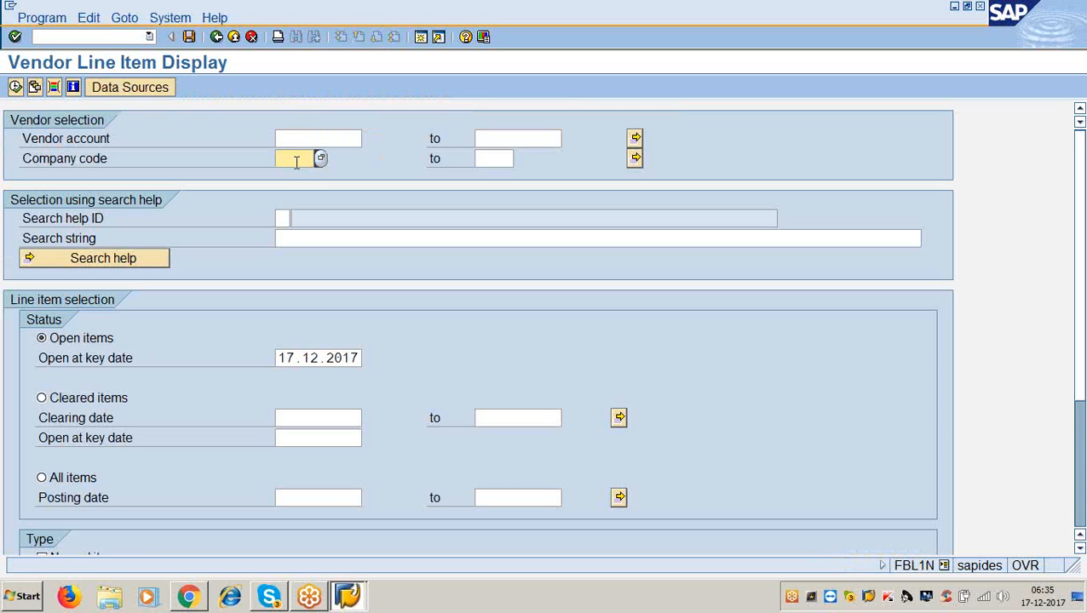
pyautogui.write('1122')
# Step: Search for vendors in company code 1122 and select BHARATHI CEMENTS LTD. as the vendor account
pyautogui.click(303, 140)
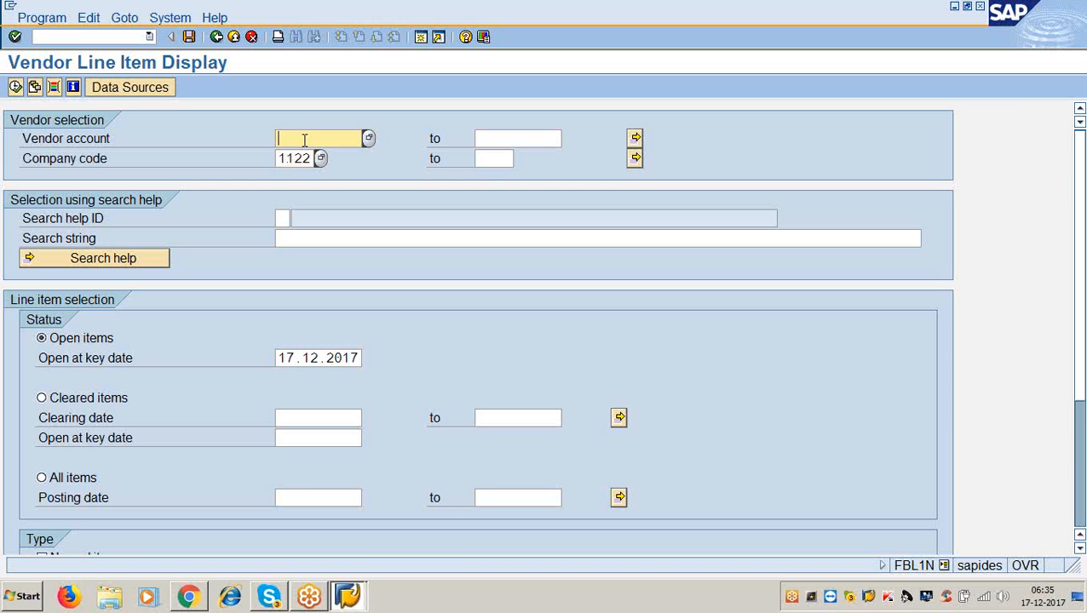
pyautogui.click(362, 143)
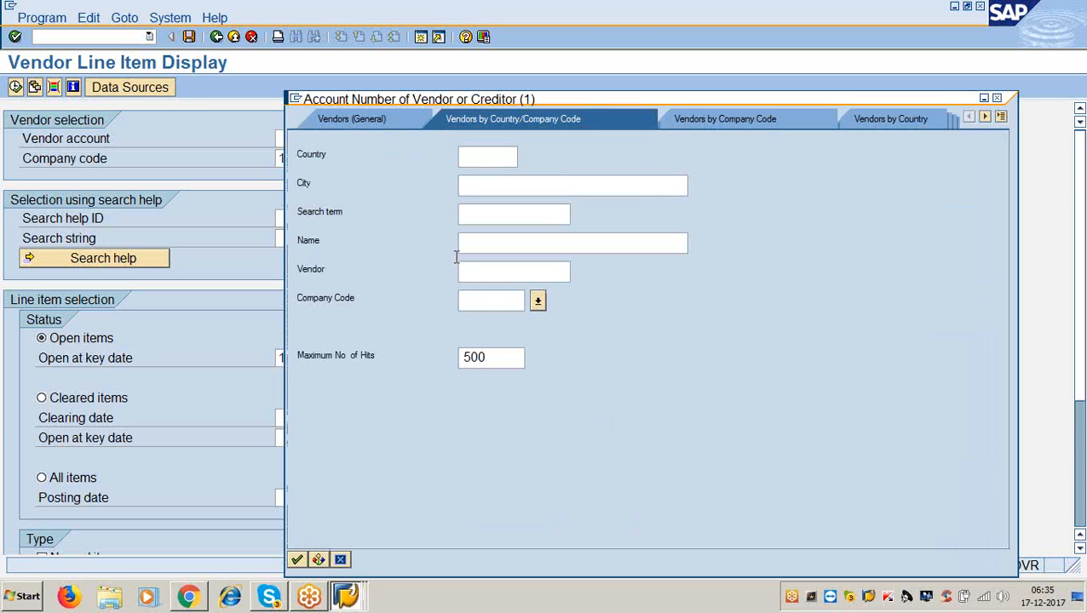
pyautogui.write('1122')
pyautogui.press('Return')
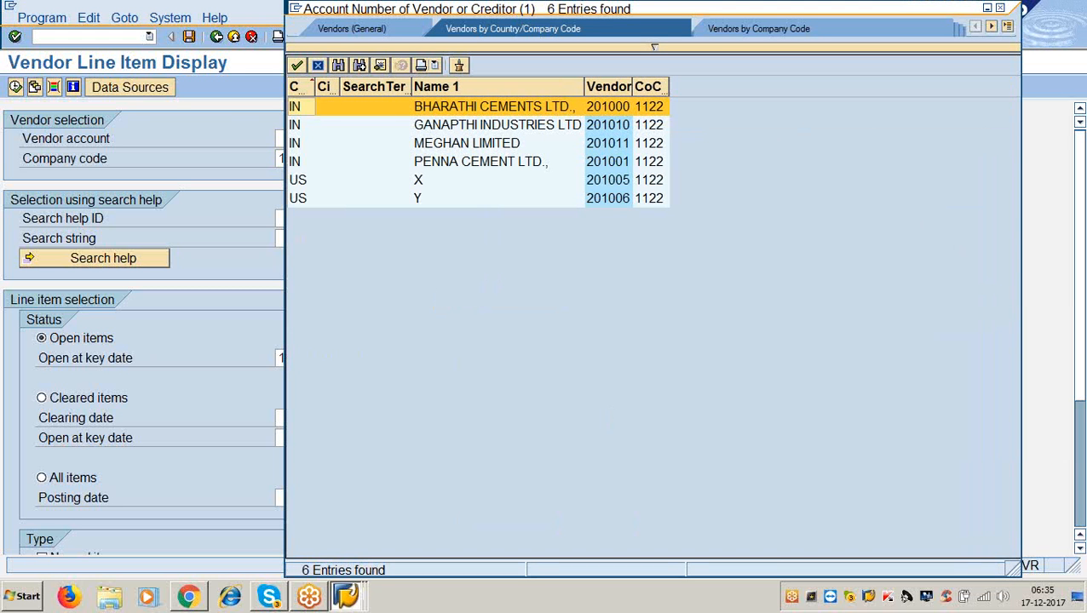
pyautogui.doubleClick(484, 108)
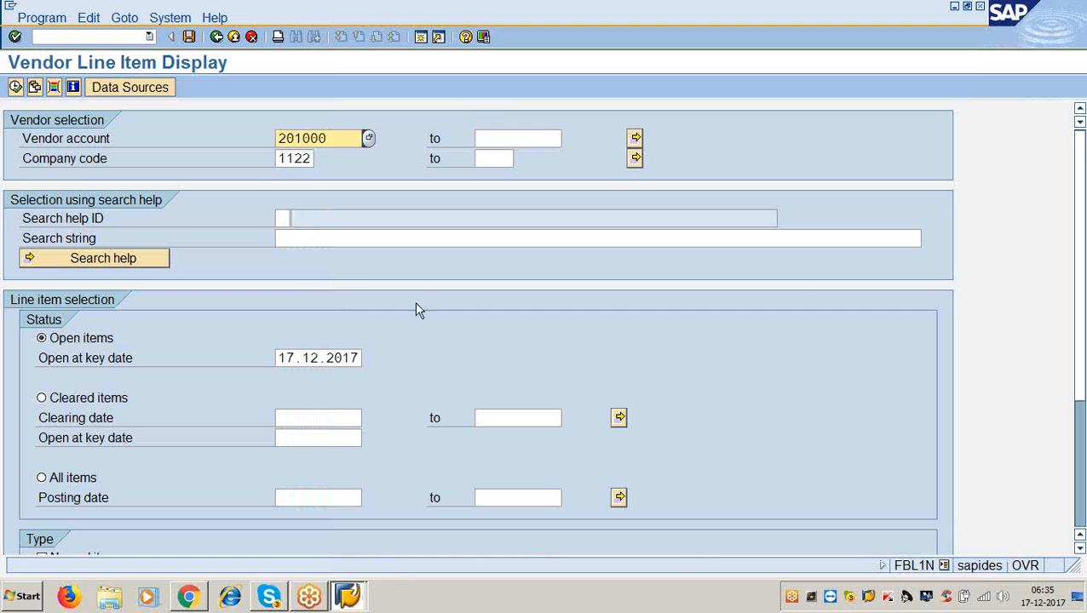
# Step: Run the open item display for the current vendor, and run it again with GANAPTHI INDUSTRIES LTD selected as the vendor account
pyautogui.click(17, 86)
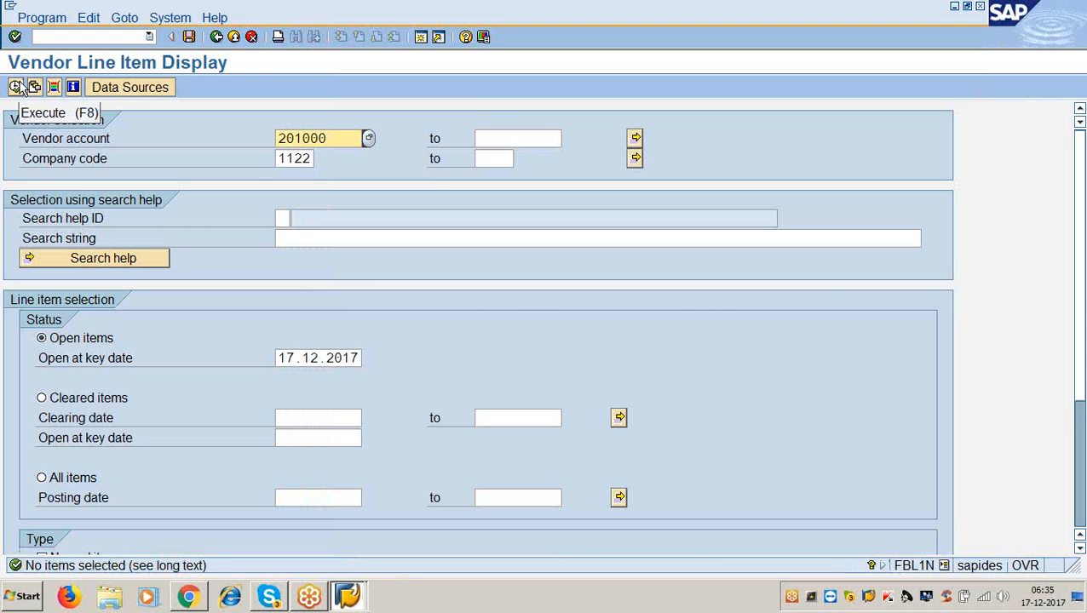
pyautogui.click(368, 138)
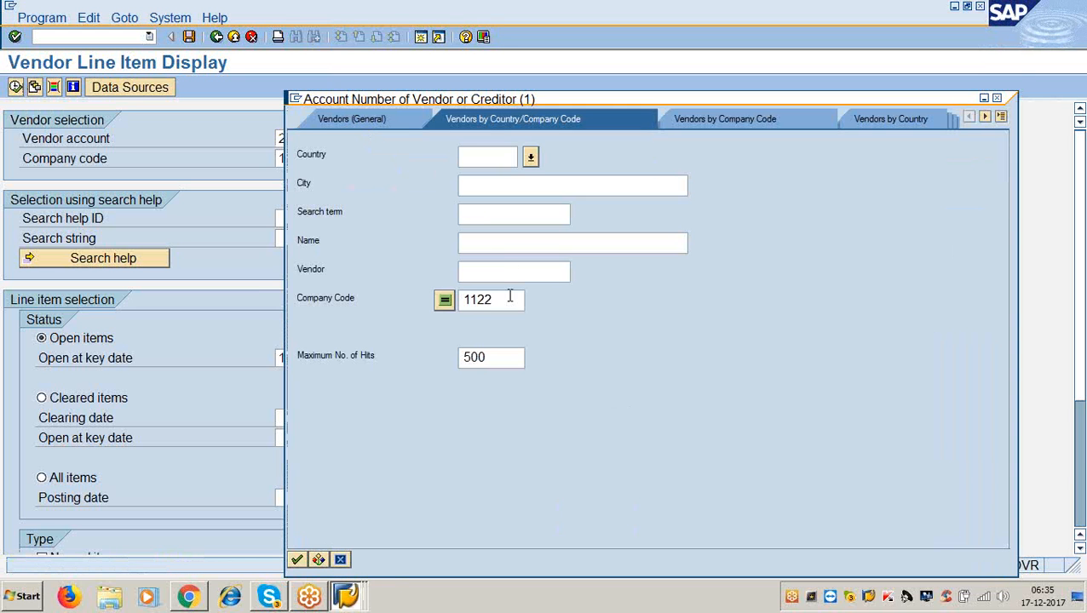
pyautogui.press('Return')
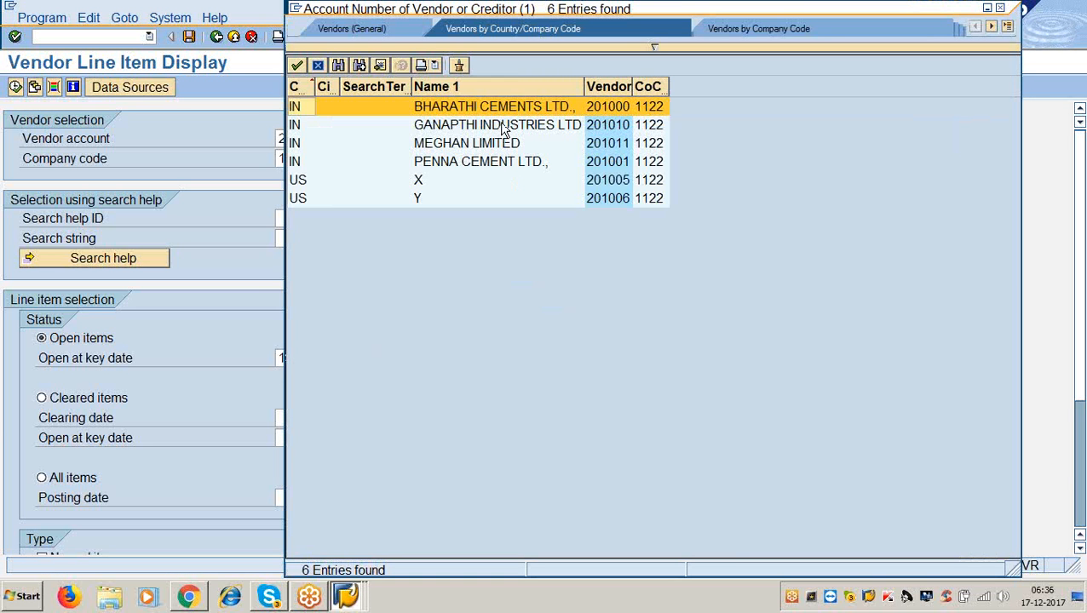
pyautogui.doubleClick(503, 128)
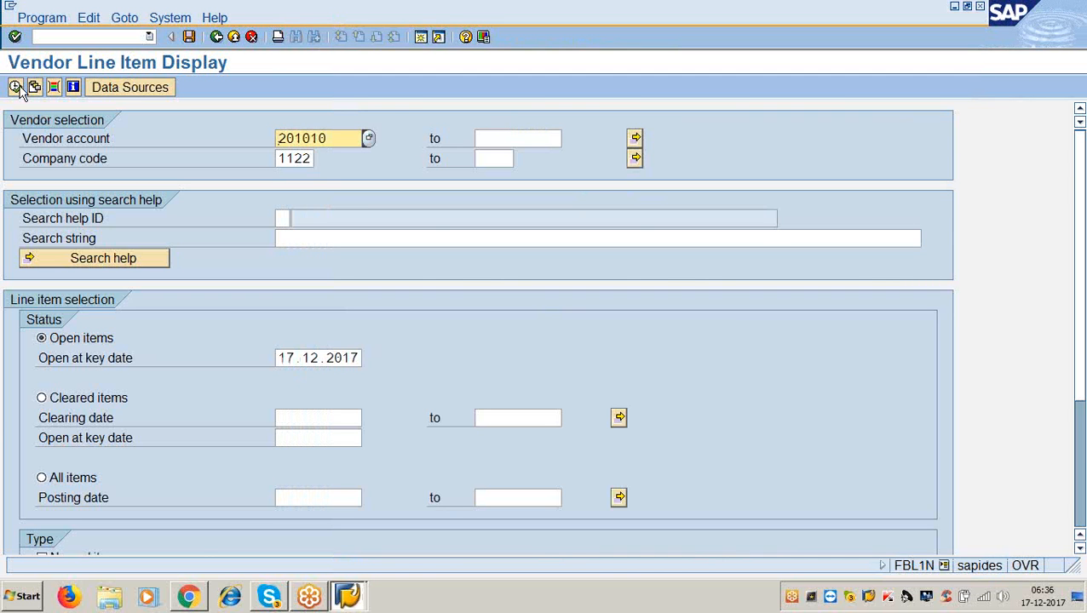
pyautogui.click(15, 87)
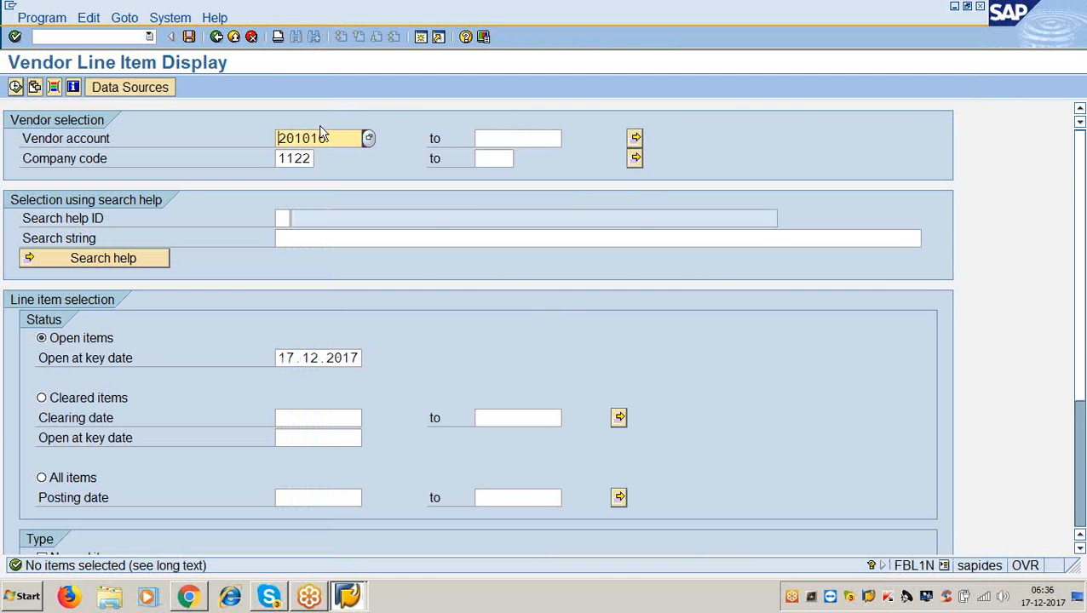
# Step: Examine the list of vendors in company code 1122 and close it without choosing another vendor
pyautogui.click(368, 139)
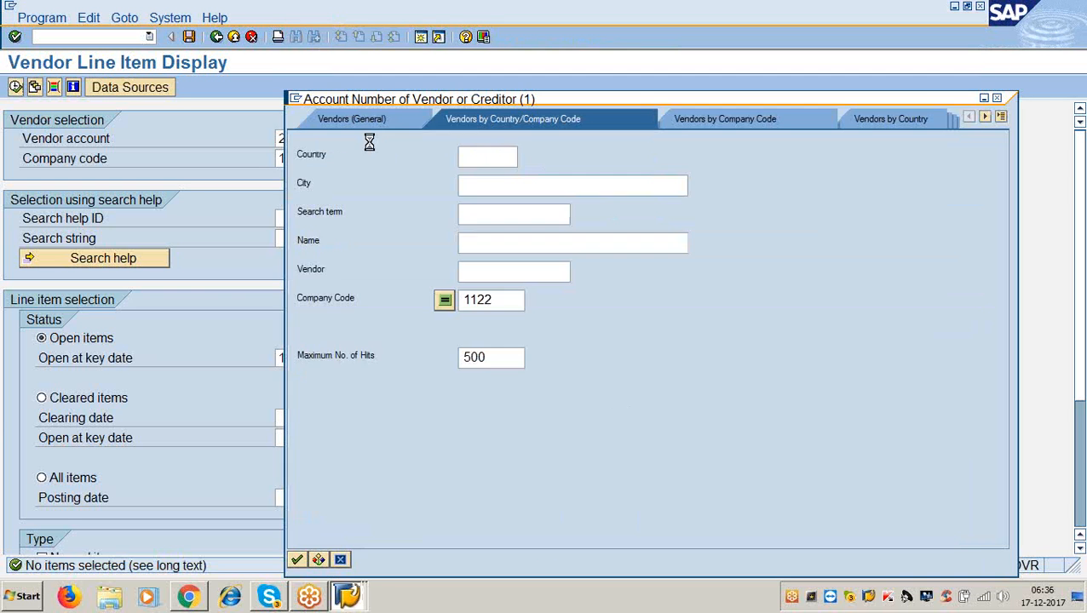
pyautogui.press('Return')
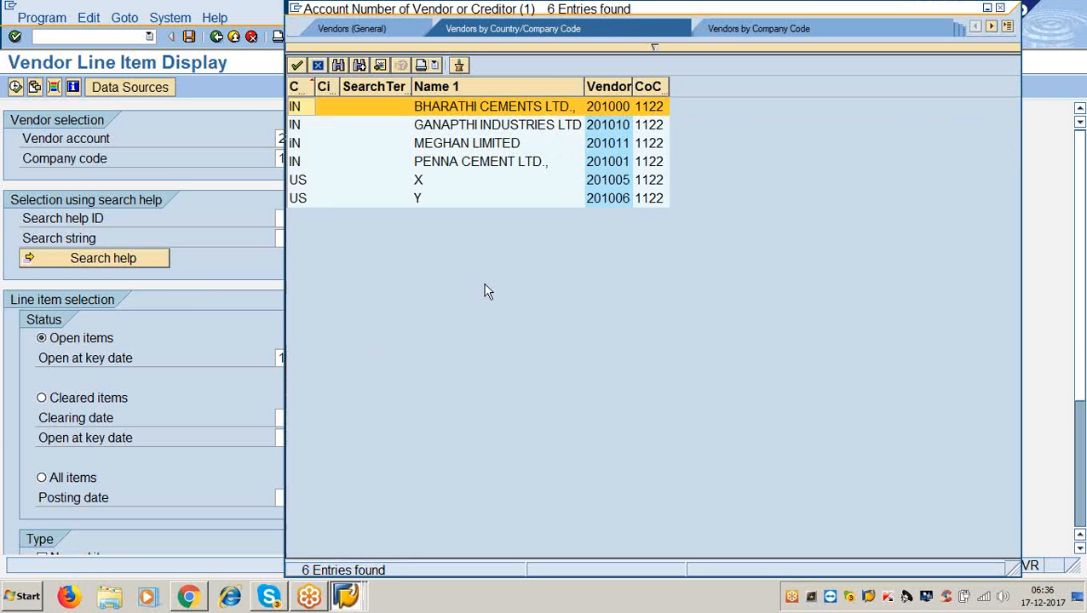
pyautogui.moveTo(643, 17); pyautogui.dragTo(420, 71)
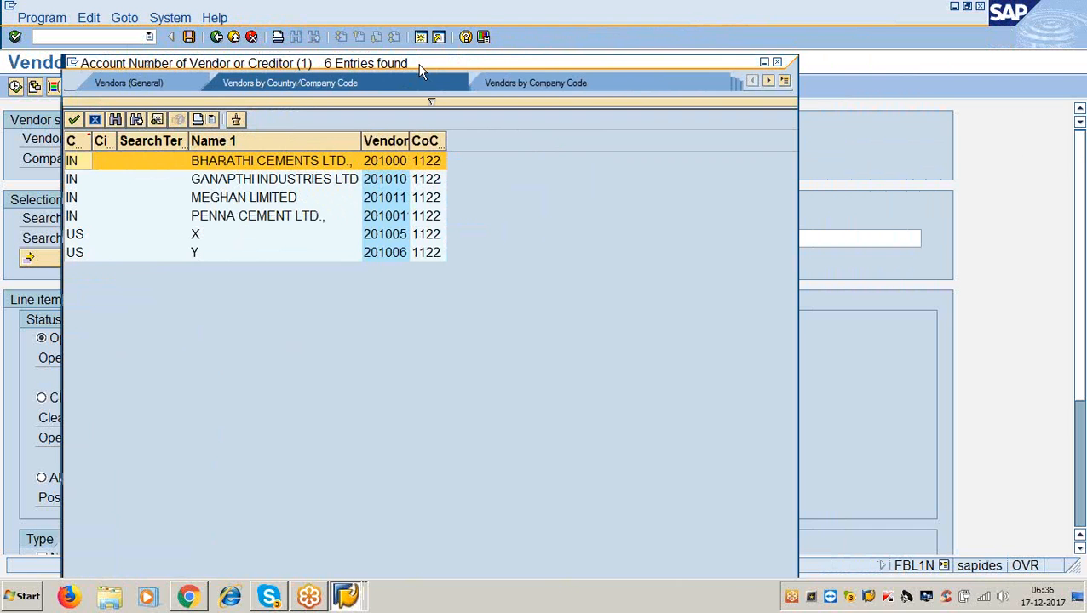
pyautogui.click(778, 65)
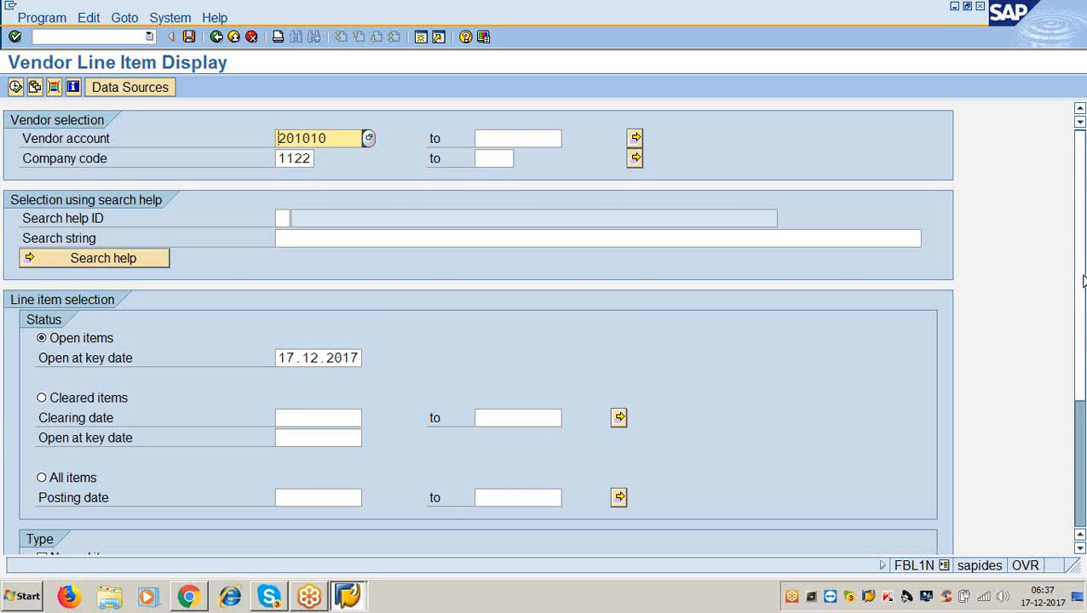
pyautogui.click(1081, 291)
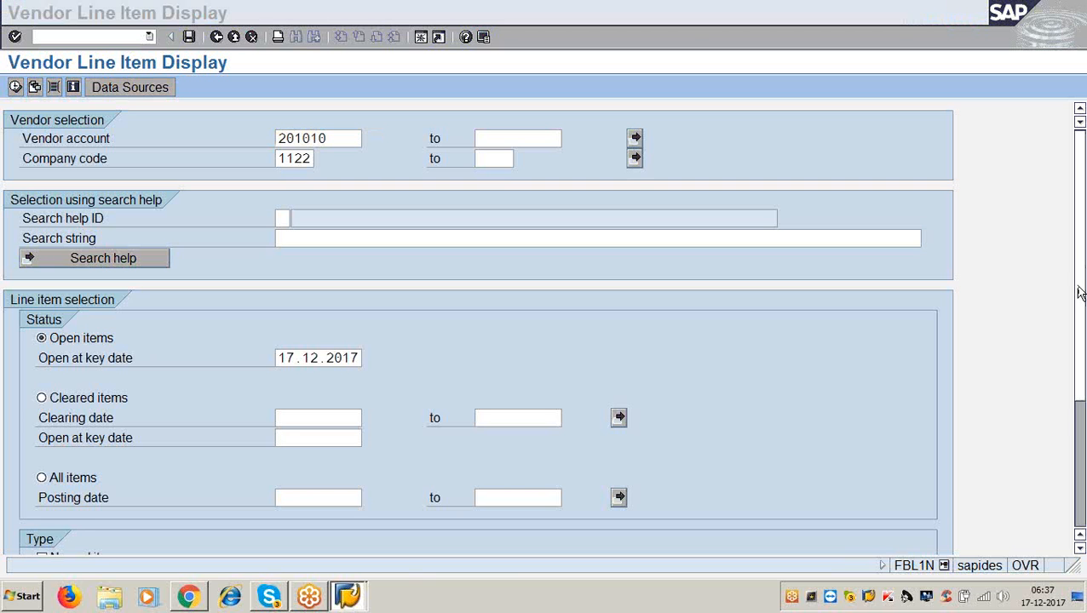
pyautogui.click(776, 392)
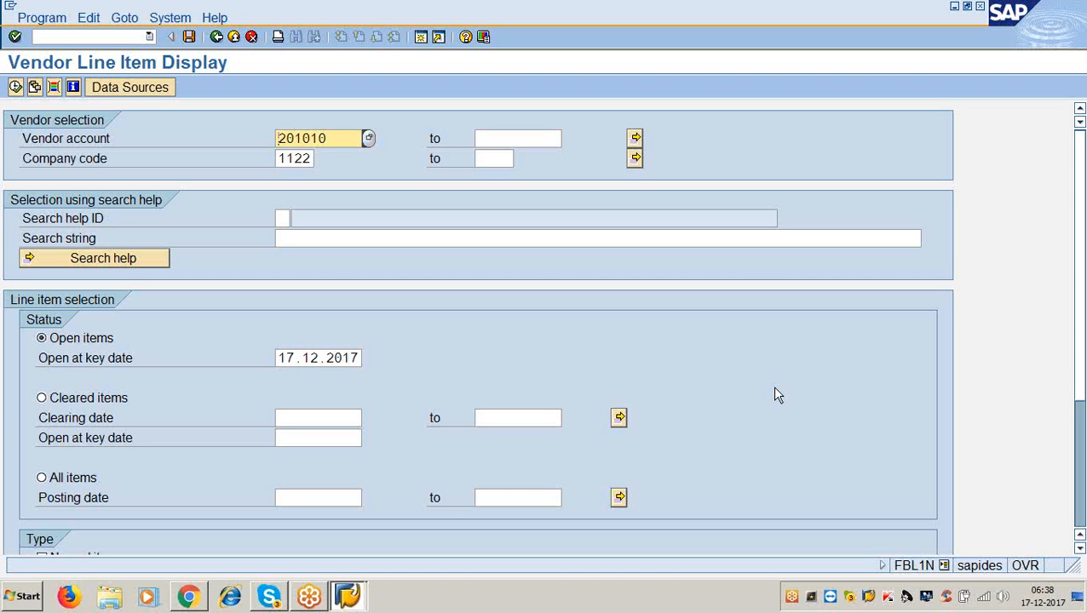
pyautogui.press('F8')
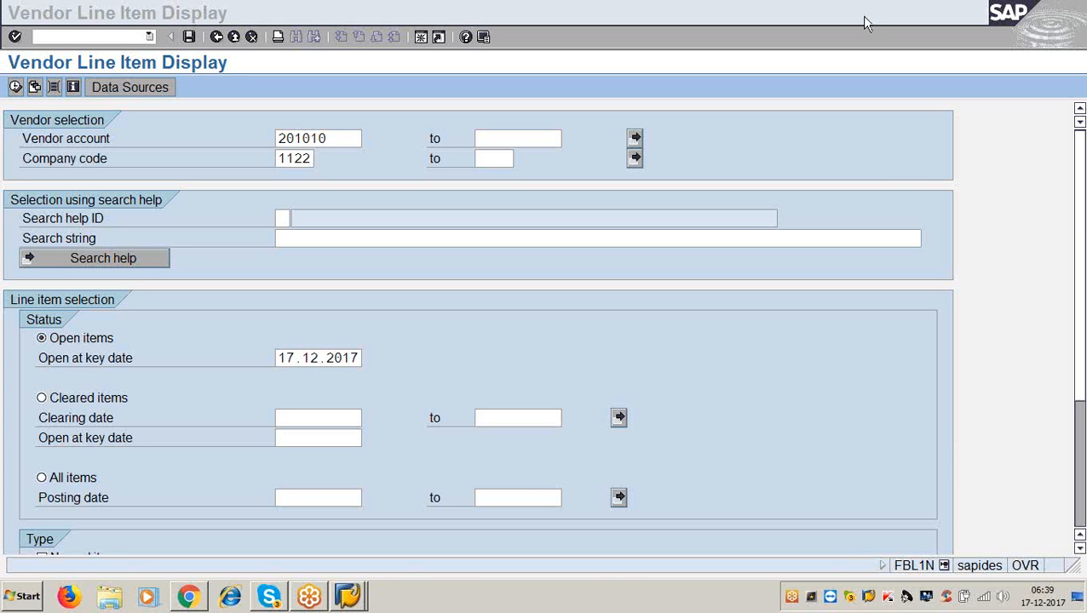
# Step: Open the all company codes overview of the payment program configuration with transaction /nfbzp
pyautogui.click(111, 37)
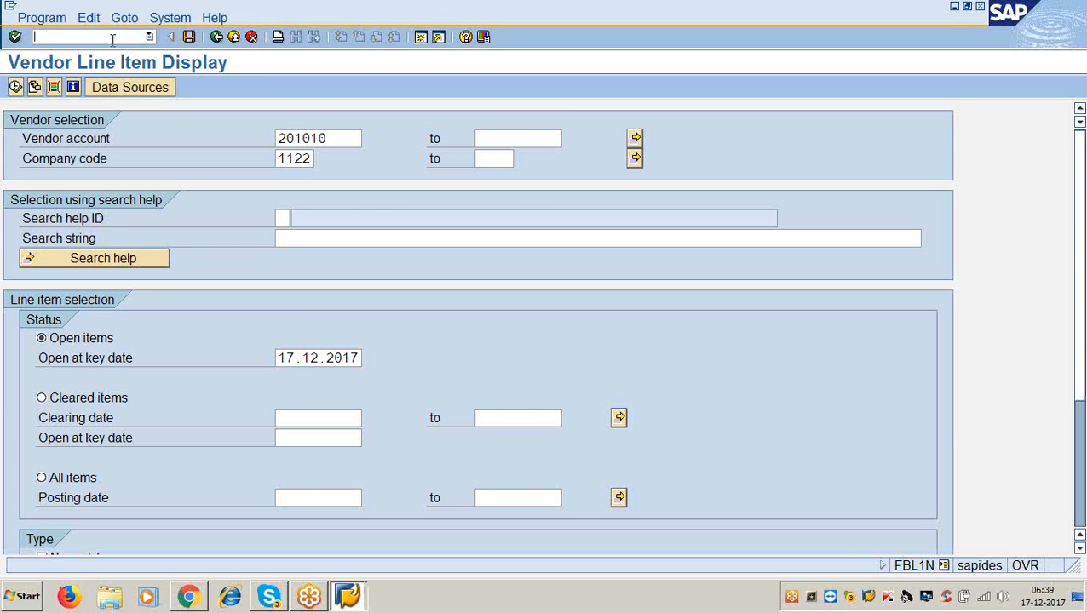
pyautogui.write('/nfbzp')
pyautogui.press('Return')
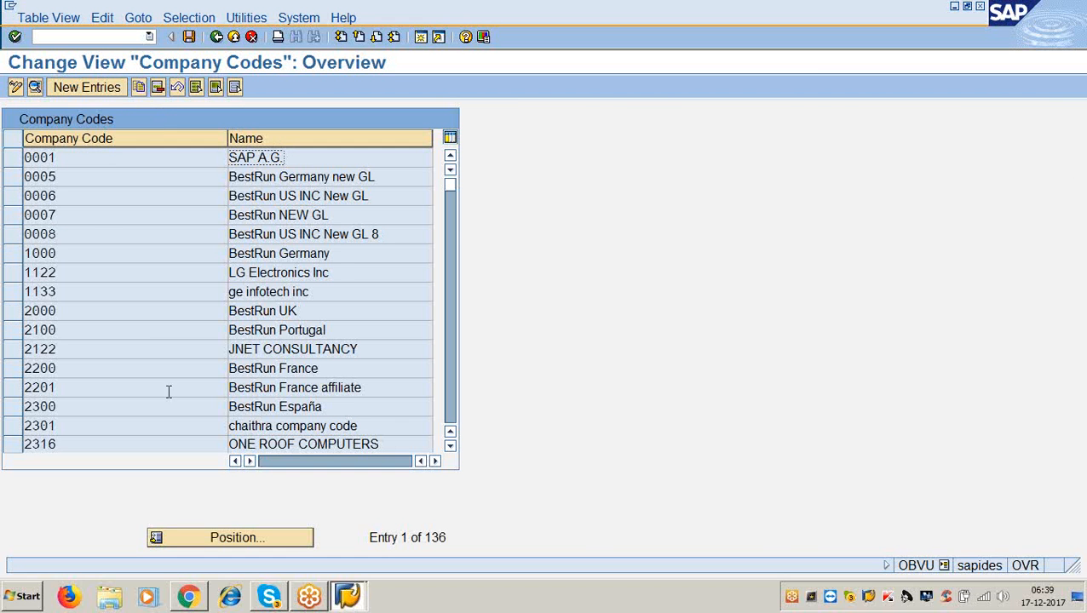
# Step: Position the company codes list at 3366 and open the details of that company code
pyautogui.click(166, 539)
pyautogui.write('33')
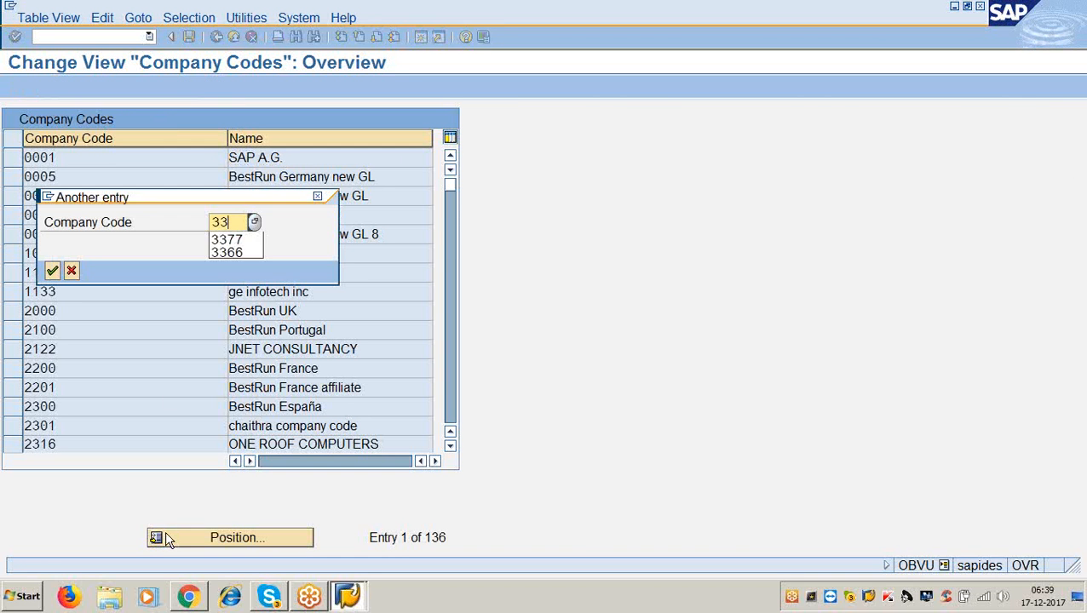
pyautogui.write('66')
pyautogui.press('Return')
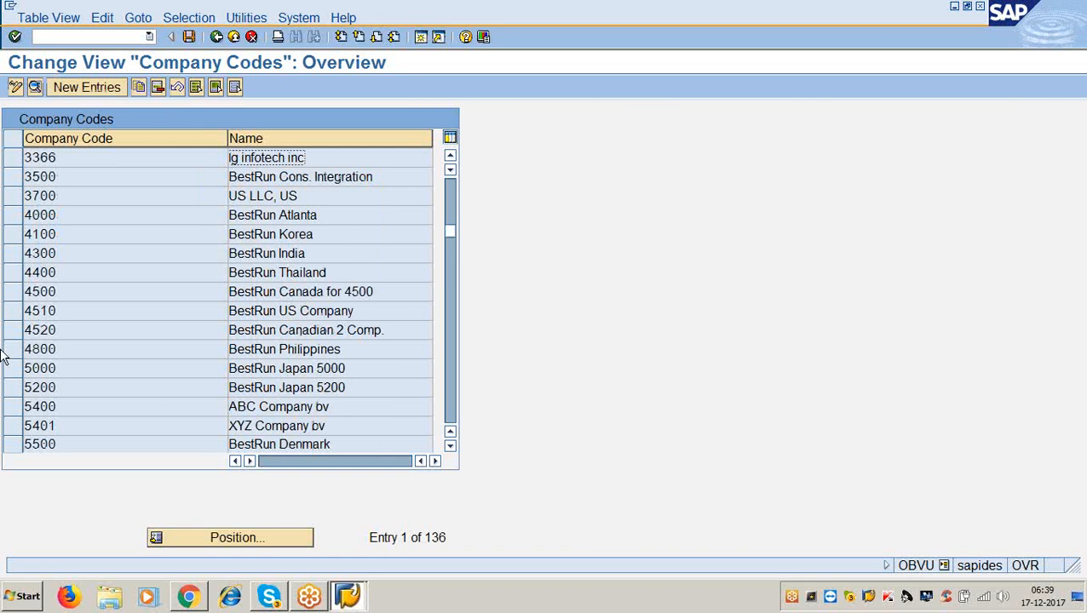
pyautogui.click(12, 158)
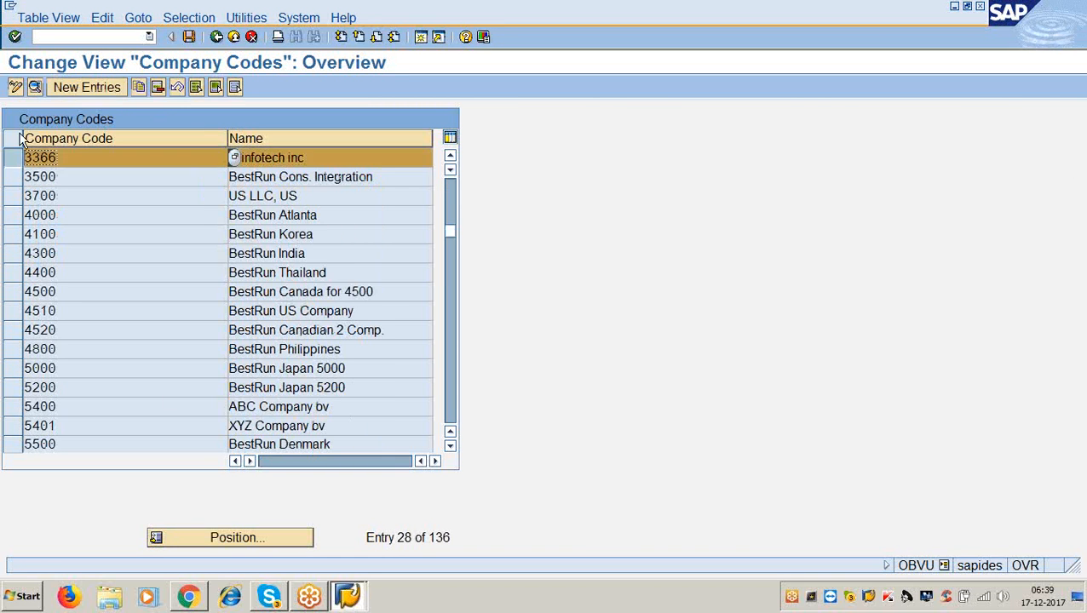
pyautogui.click(35, 87)
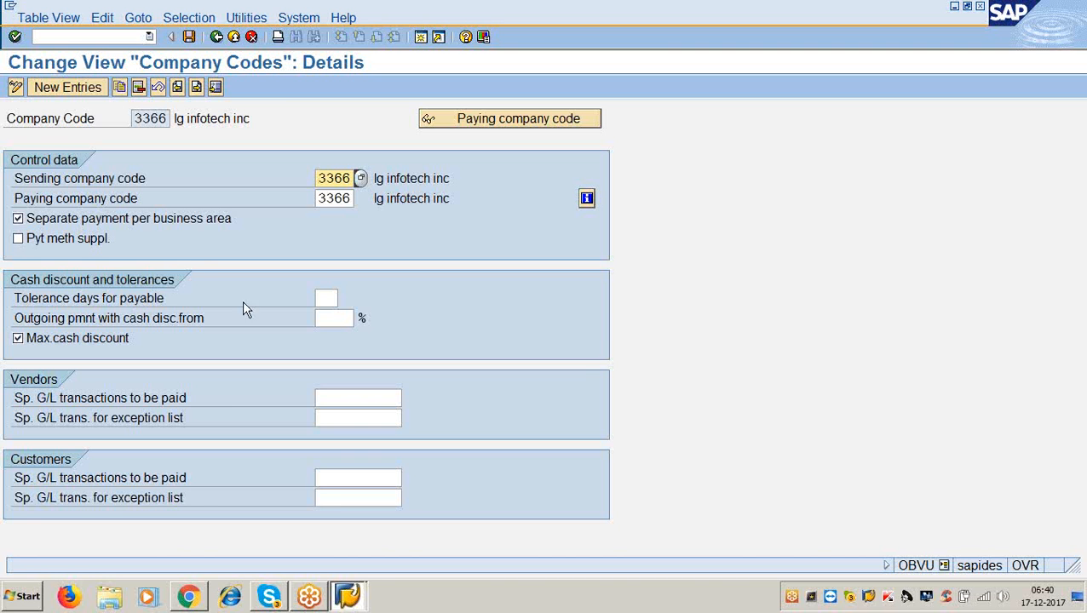
pyautogui.click(326, 298)
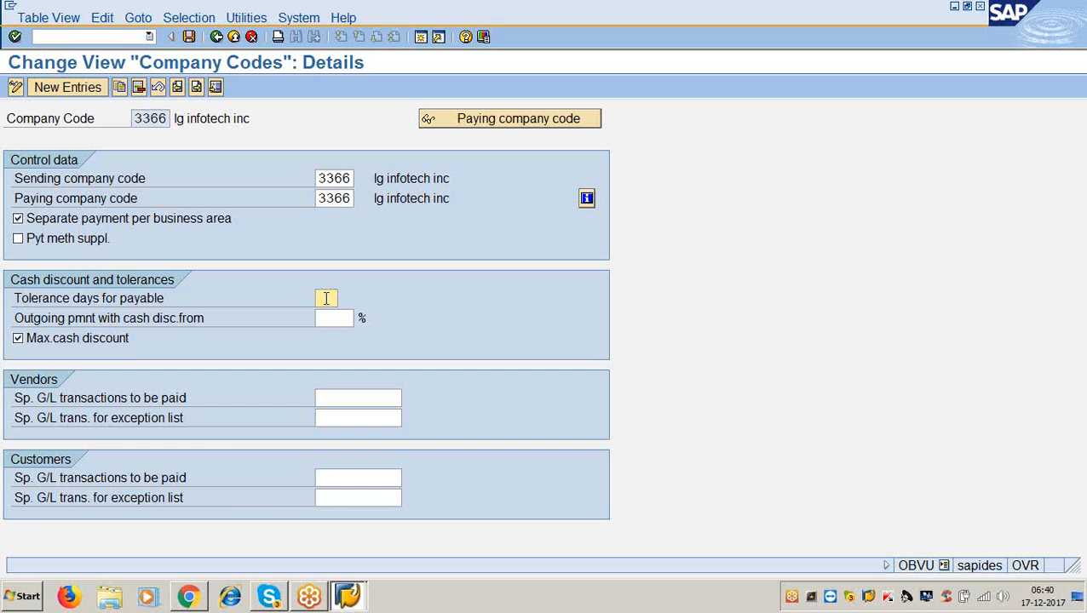
pyautogui.write('2')
pyautogui.press('BackSpace')
pyautogui.hotkey('ctrl', 's')
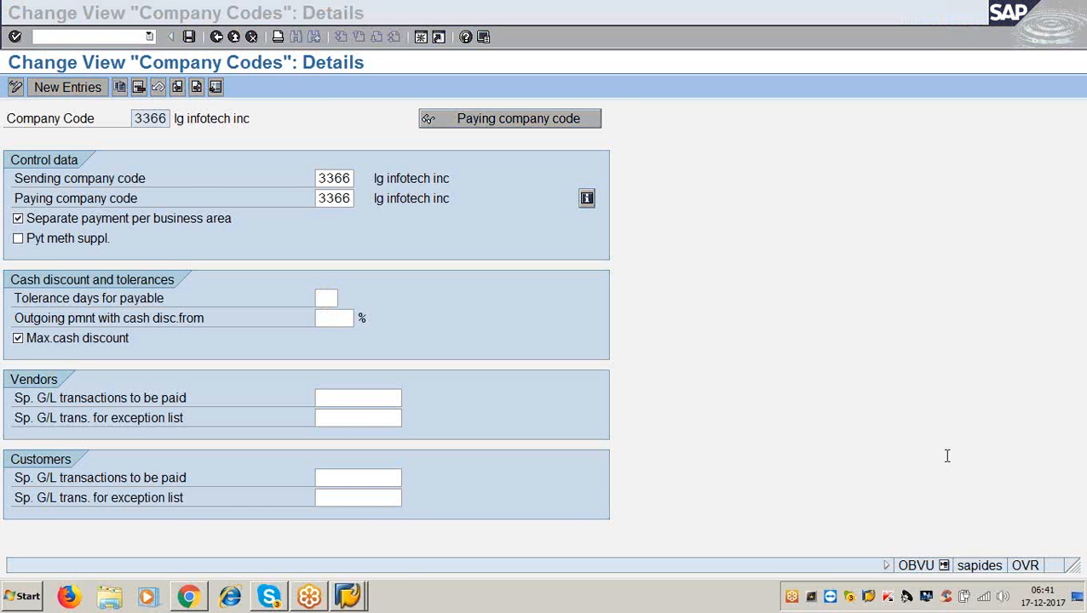